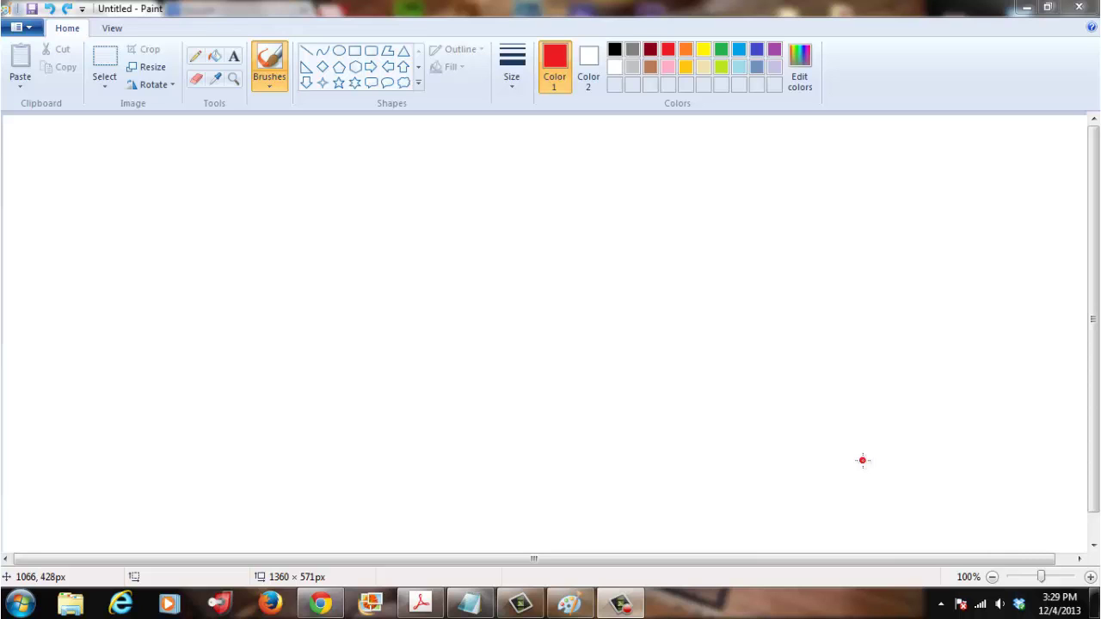
Draw a red funnel sketch: two short slanted strokes above a wide horizontal line, with two long strokes converging to a point below it
left_click_drag(440, 273, 424, 376)
left_click_drag(559, 261, 587, 391)
left_click_drag(356, 393, 762, 383)
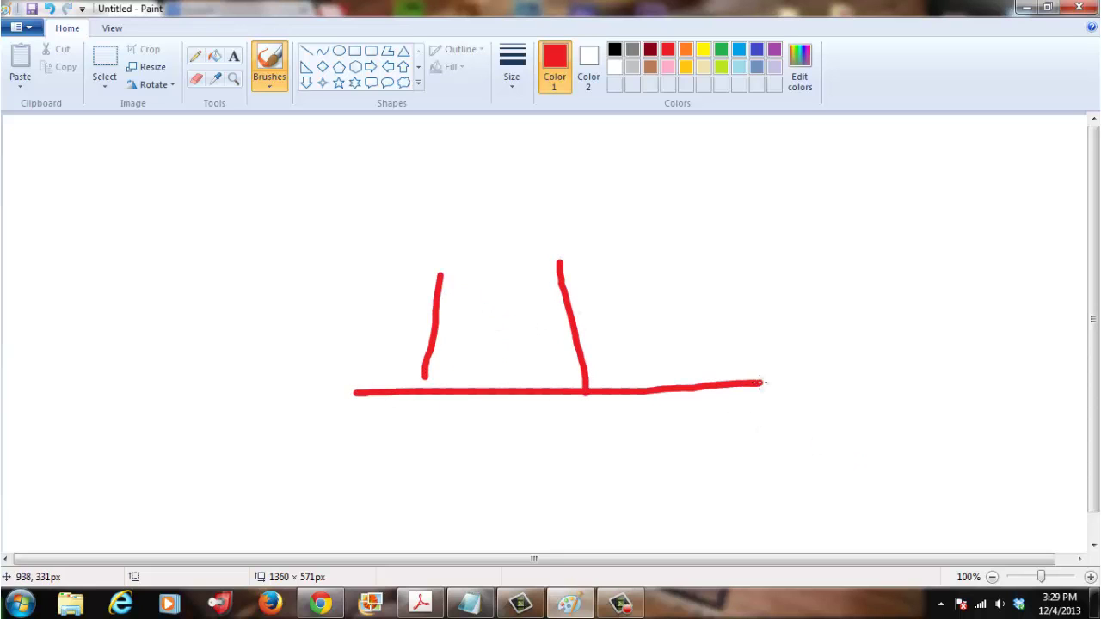
left_click_drag(360, 394, 519, 549)
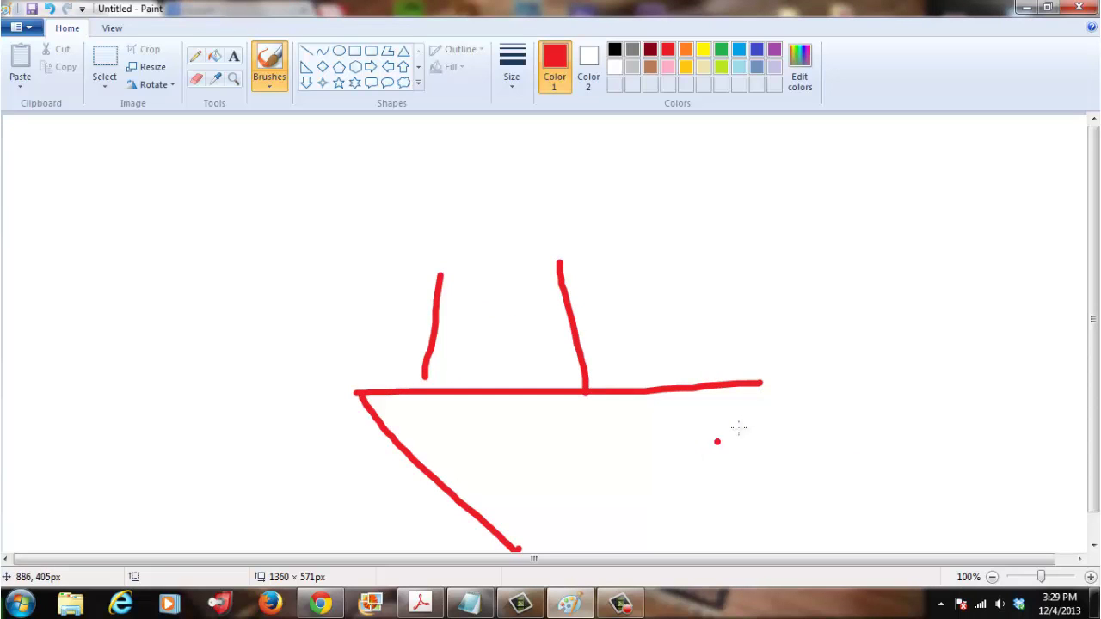
left_click_drag(760, 383, 516, 551)
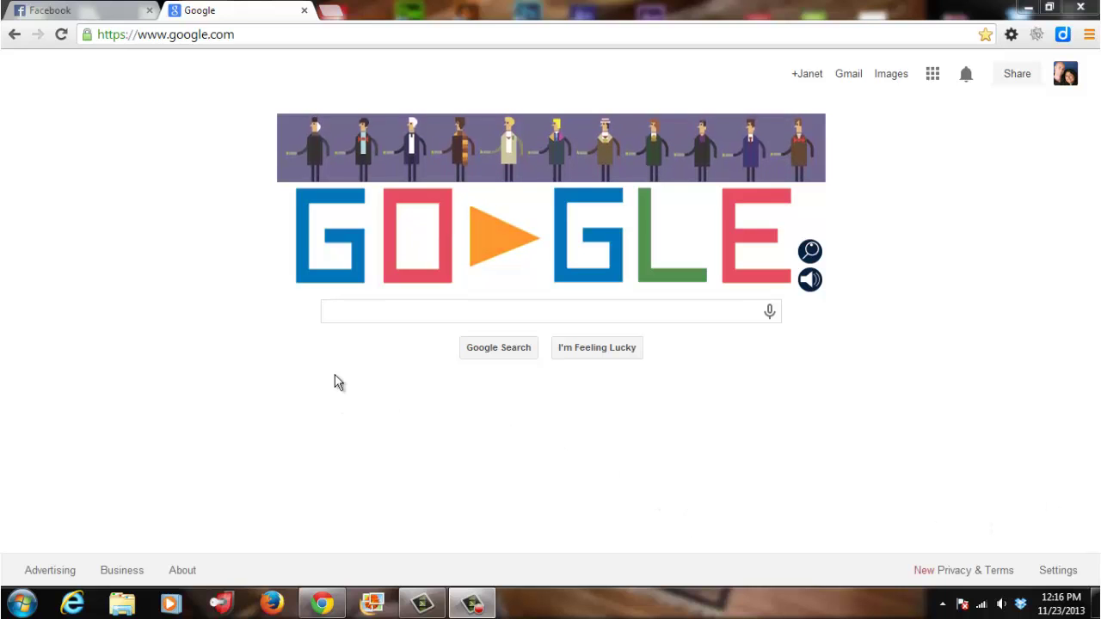
Switch to Chrome, search Google for "google keyword planner" and open the Google Adwords Keyword Planner result
left_click(358, 313)
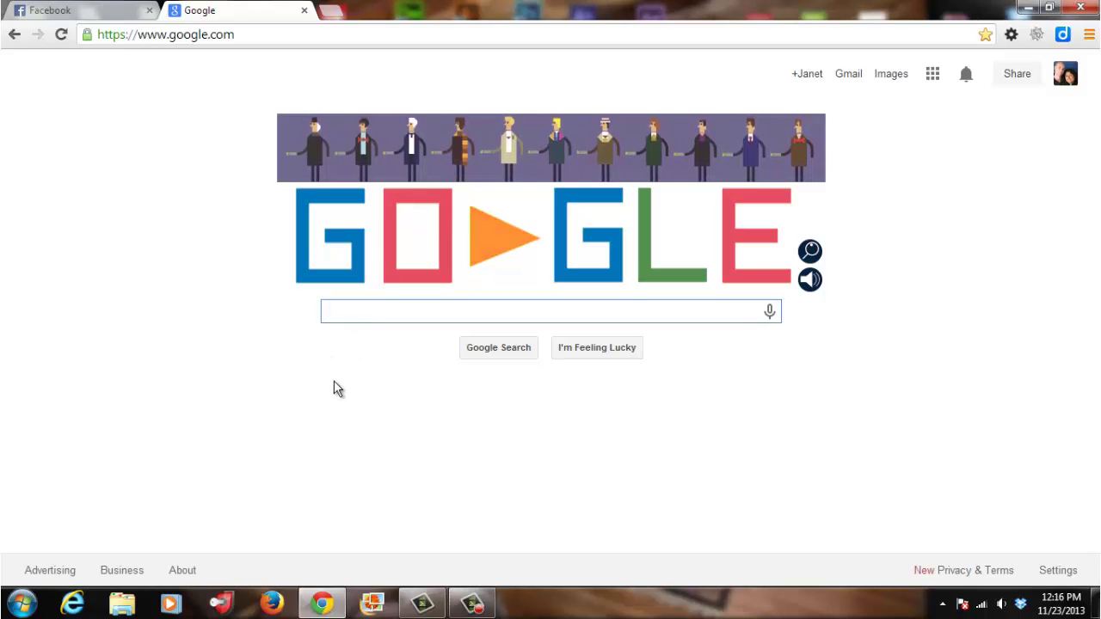
type("goo")
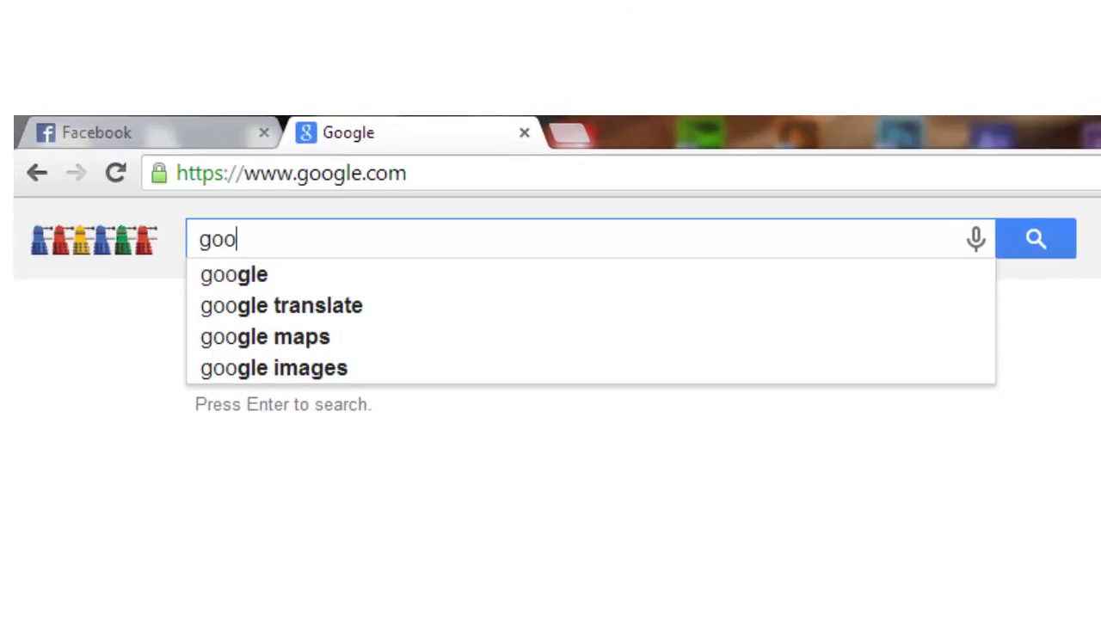
type("gle ")
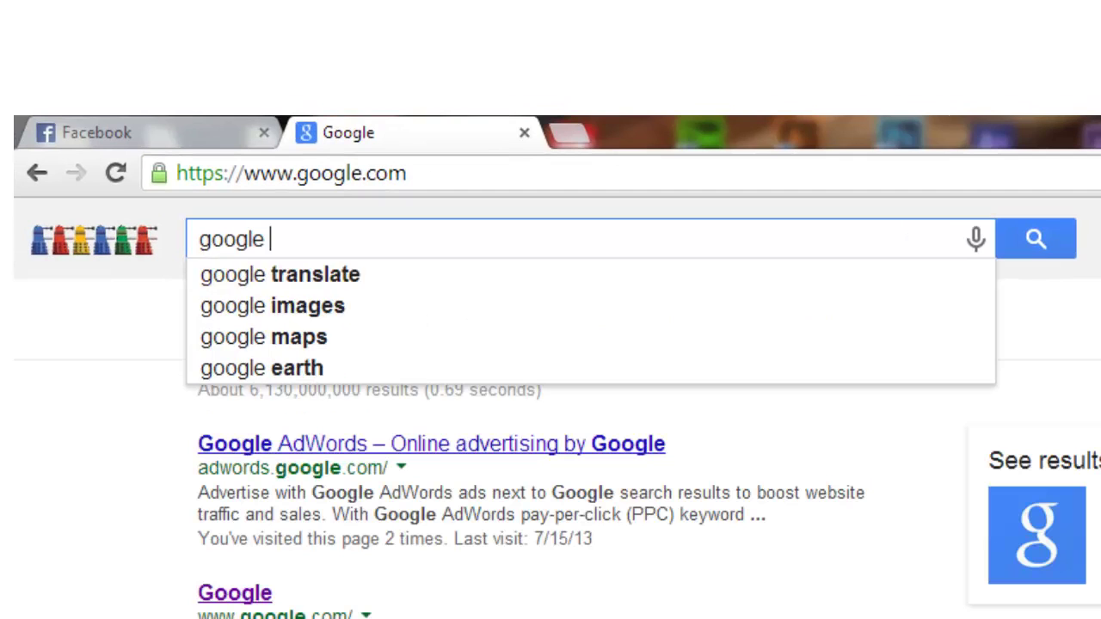
type("key")
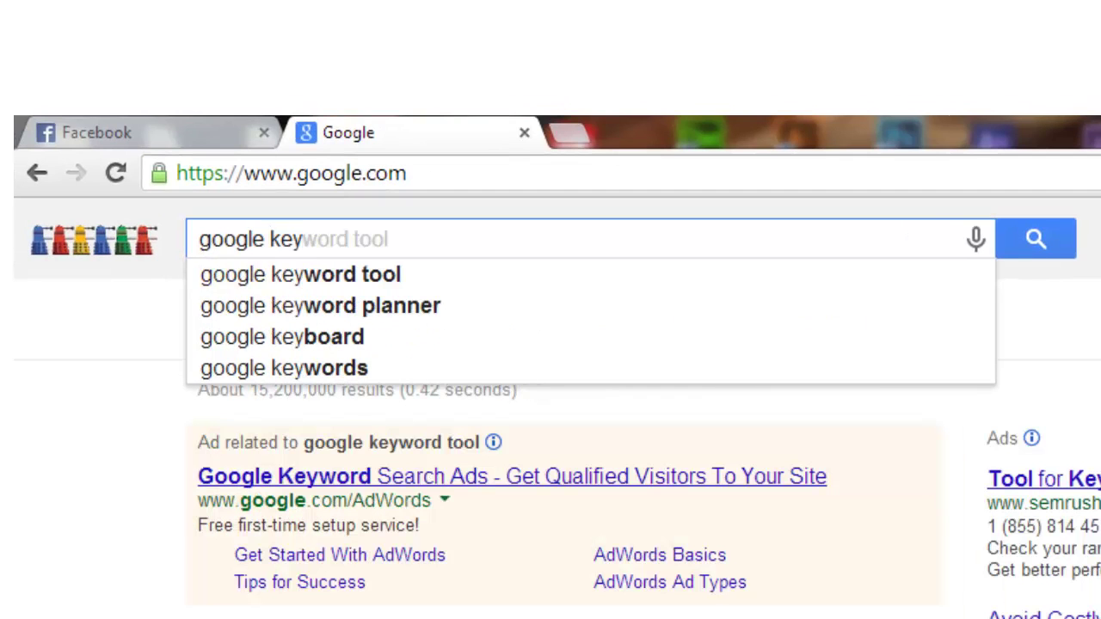
left_click(407, 305)
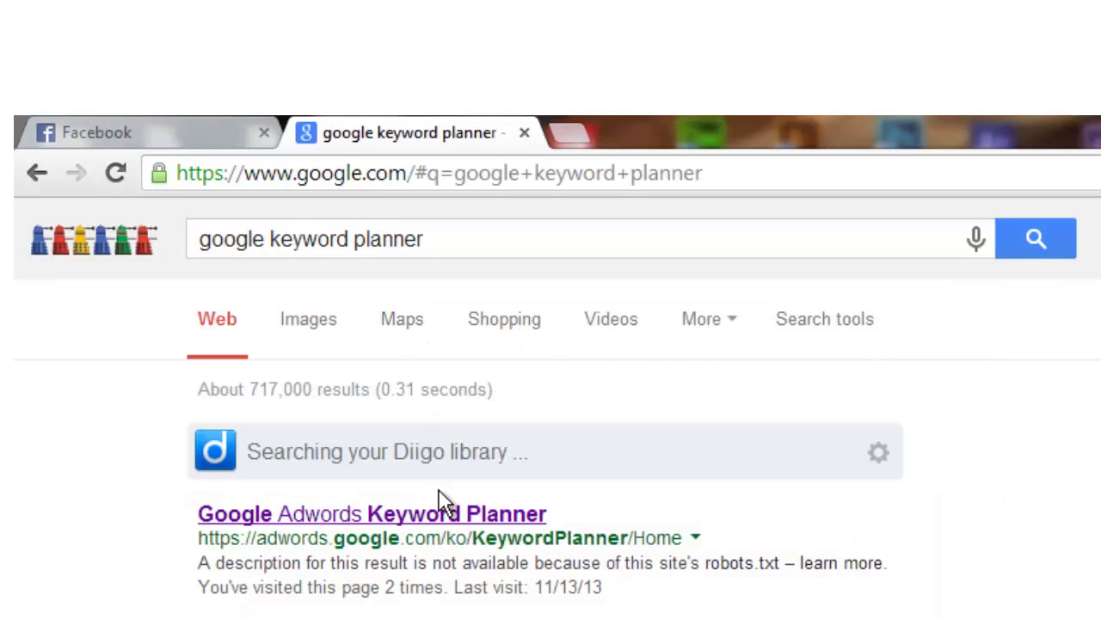
left_click(423, 516)
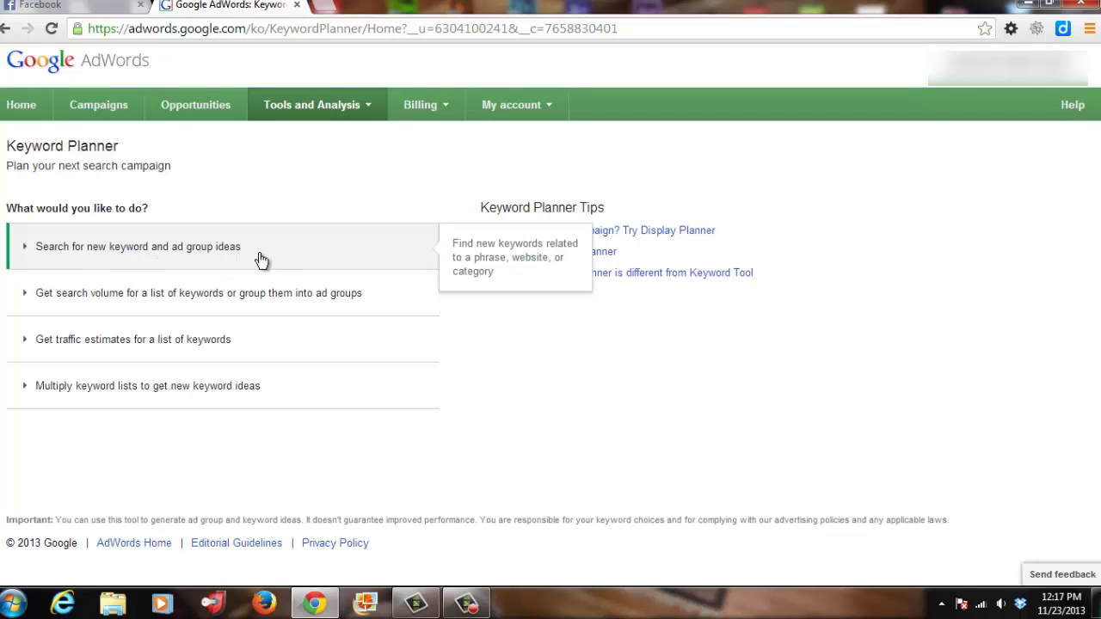
Open the search for new keyword and ad group ideas and enter "health and fitness" as the product or service
left_click(225, 256)
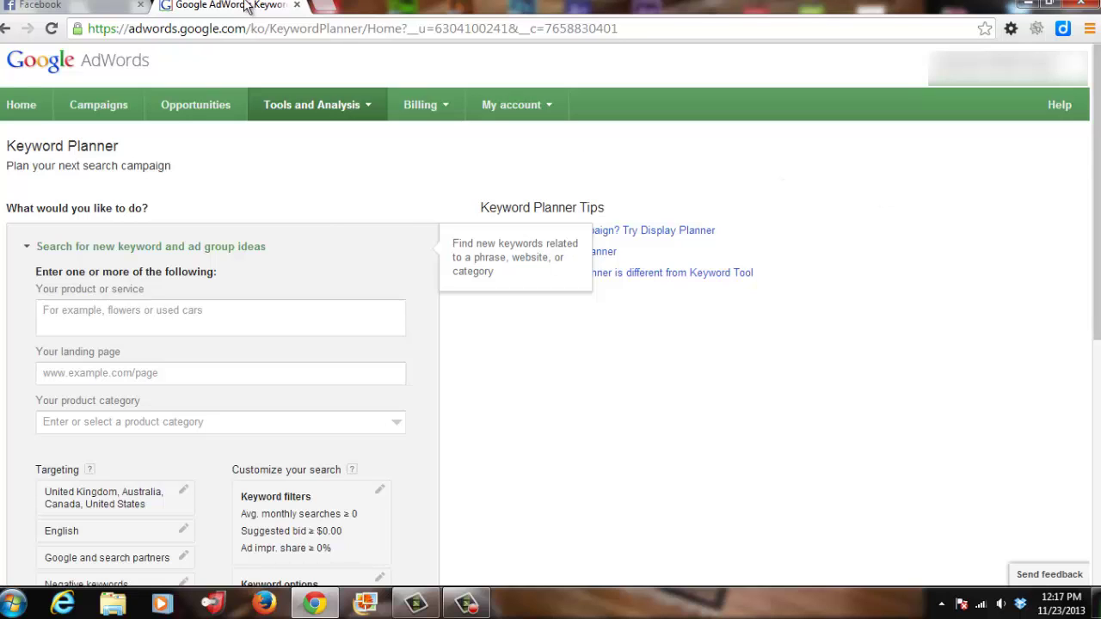
left_click(998, 68)
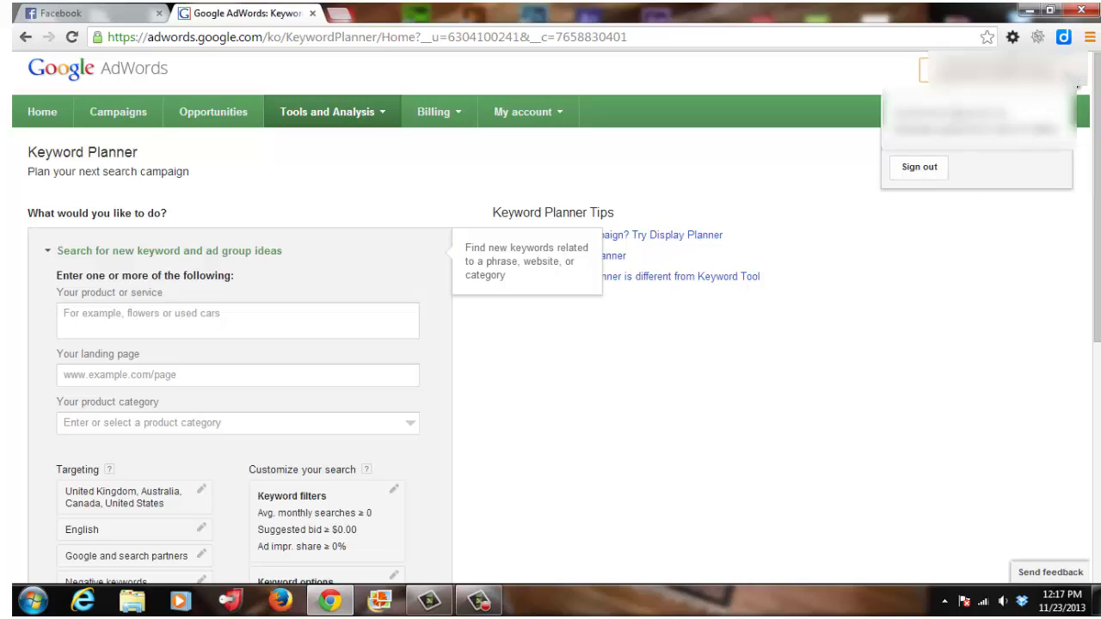
left_click(933, 191)
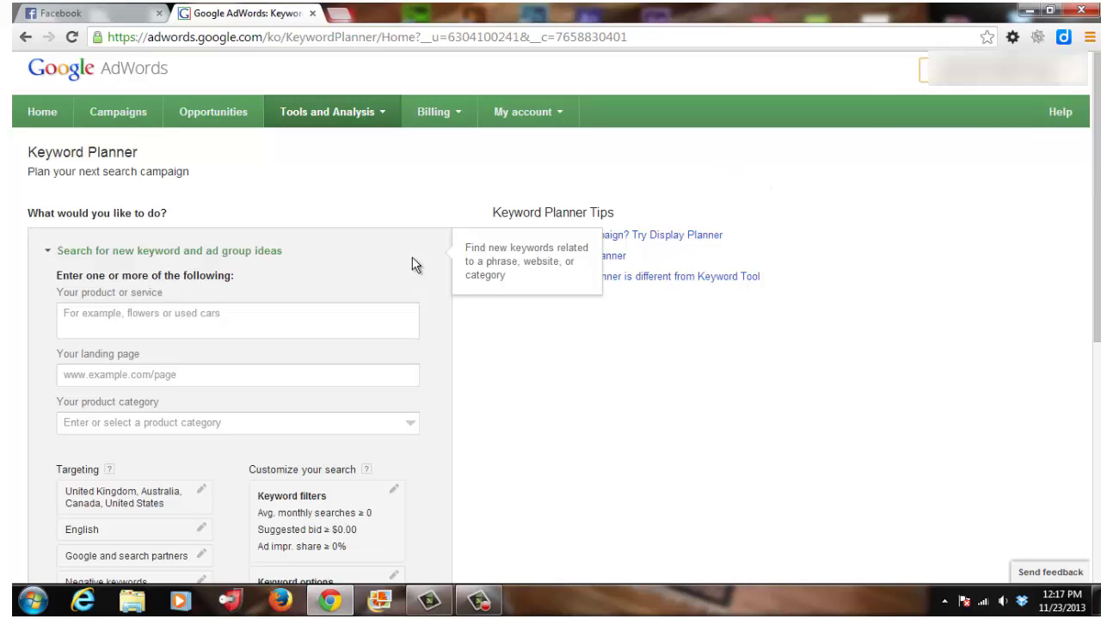
left_click(135, 318)
left_click(136, 318)
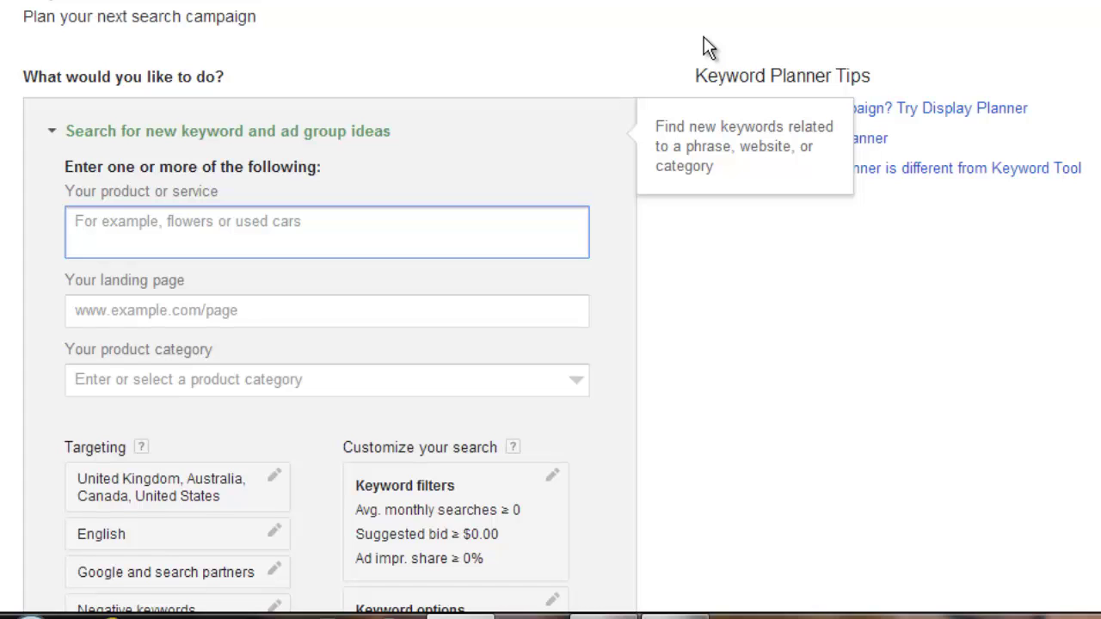
type("health a")
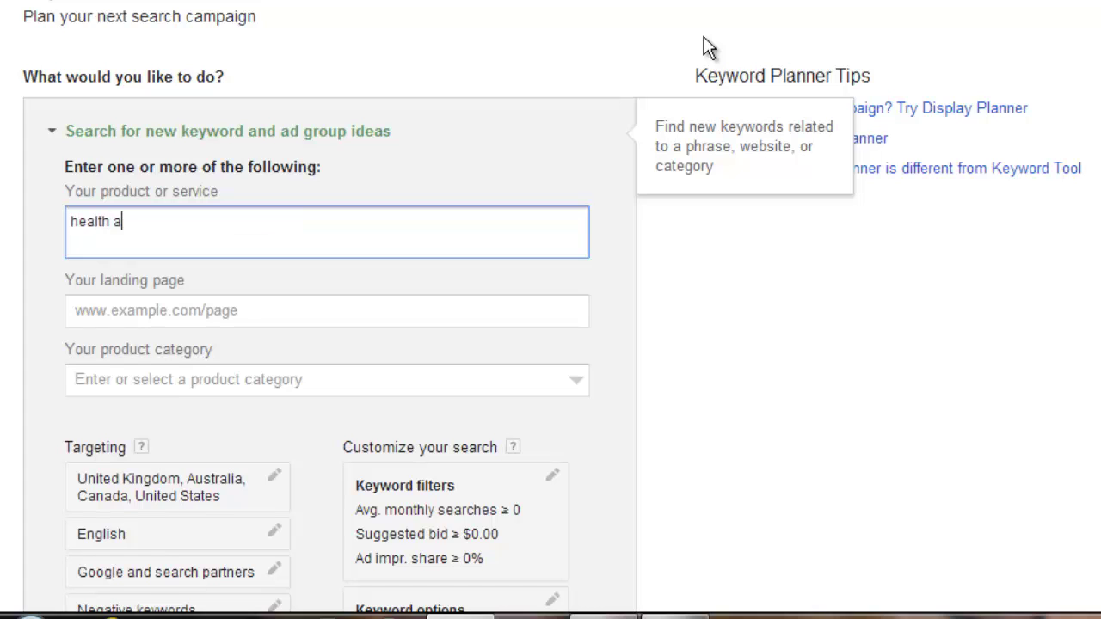
key("BackSpace")
type("and fitness")
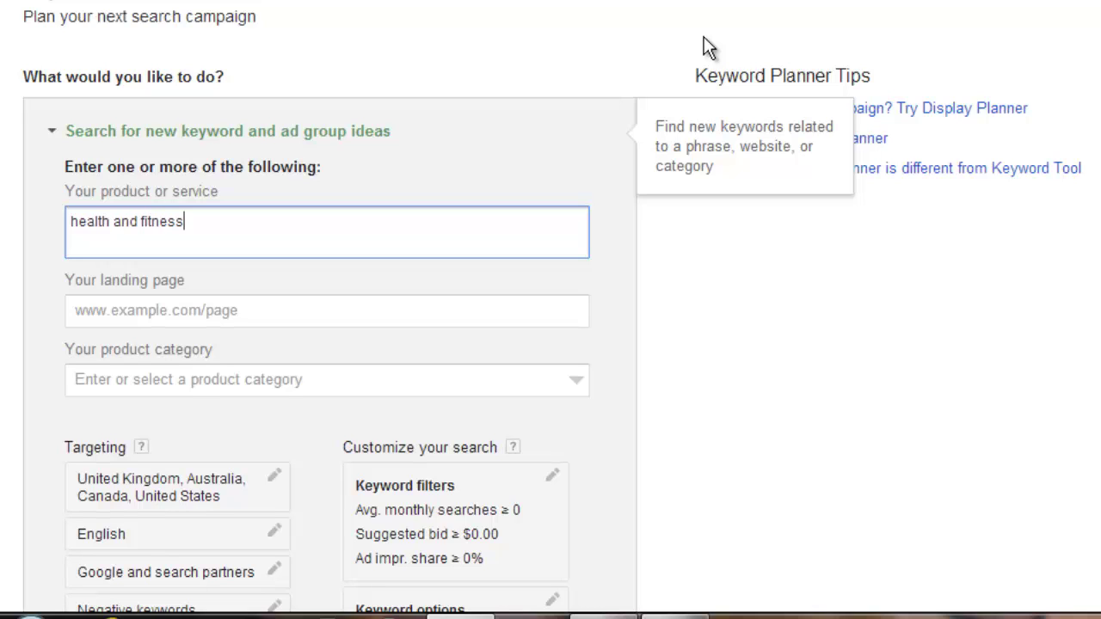
Review the targeted countries and look up locations matching "great" without adding any
scroll(795, 323, "down", 3)
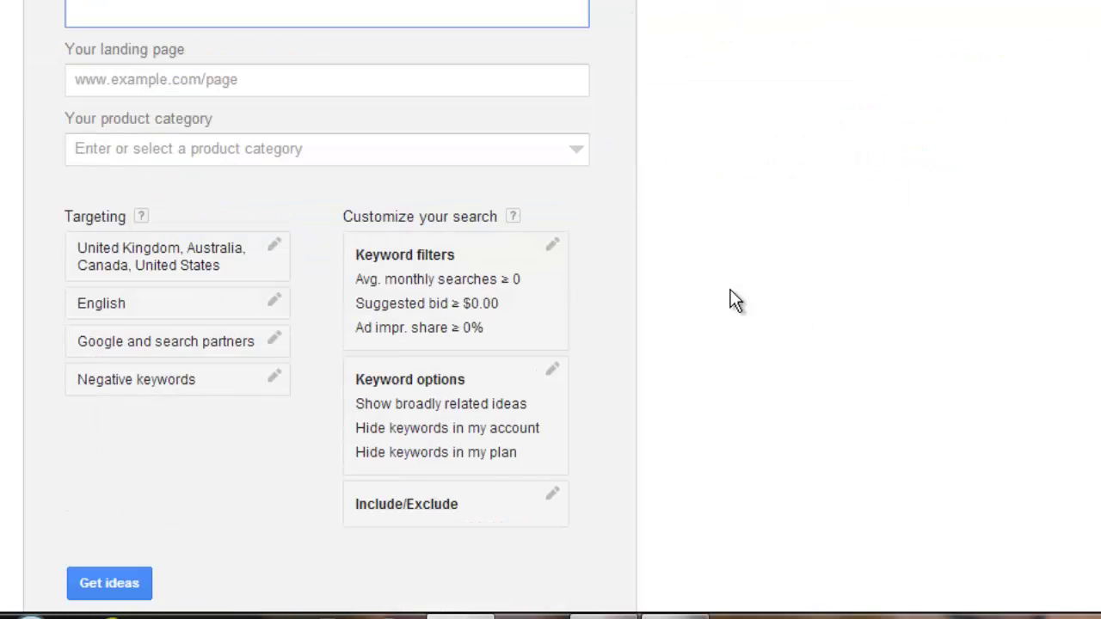
left_click(275, 251)
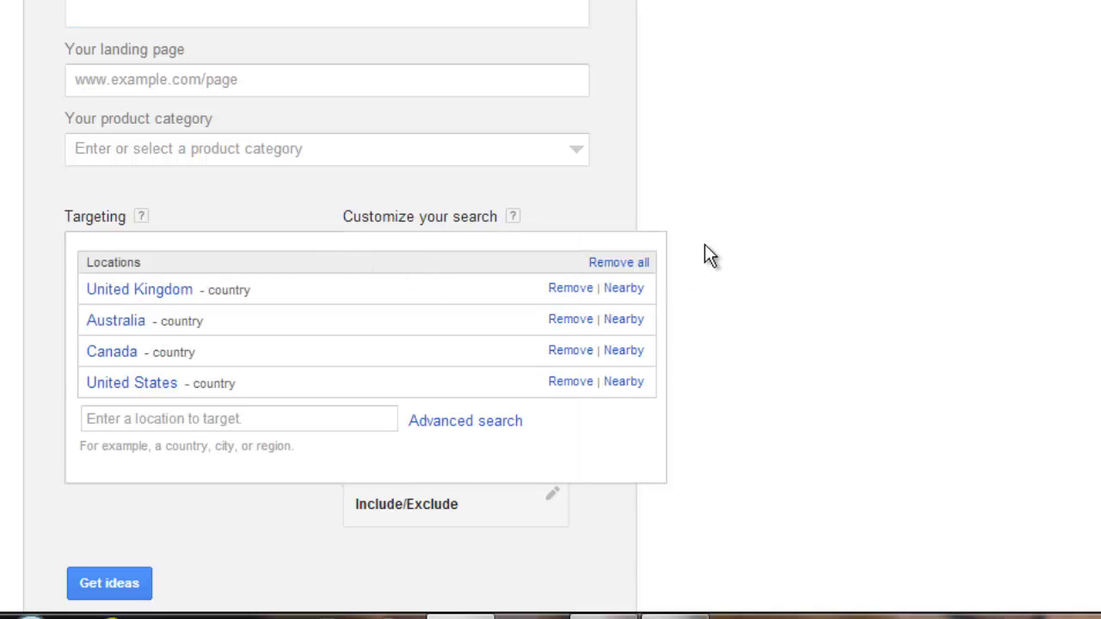
scroll(704, 255, "down", 3)
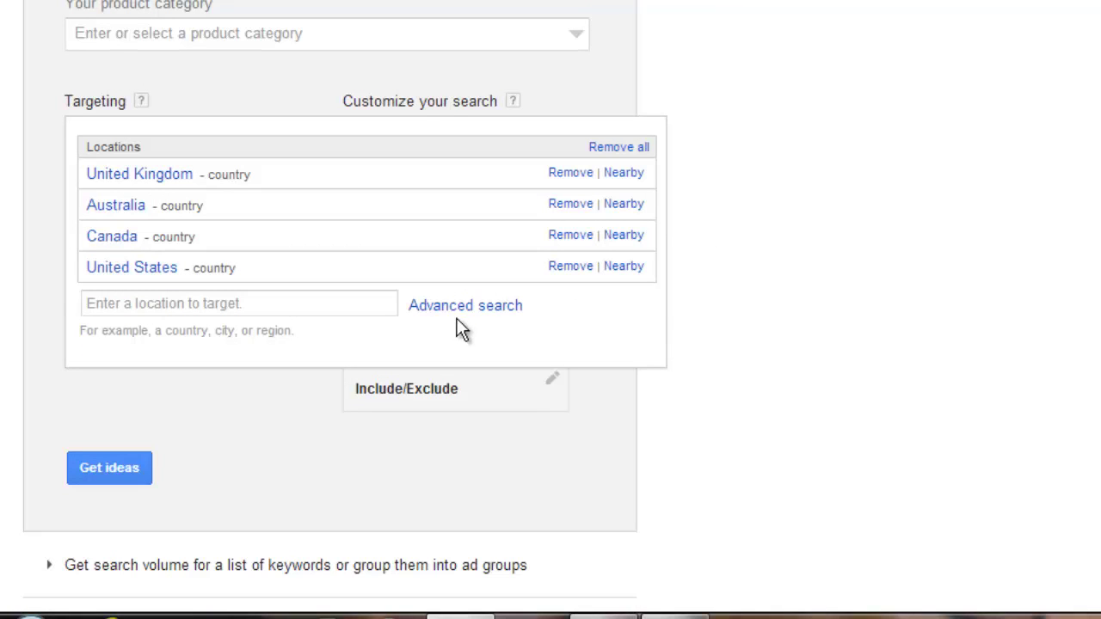
left_click(119, 304)
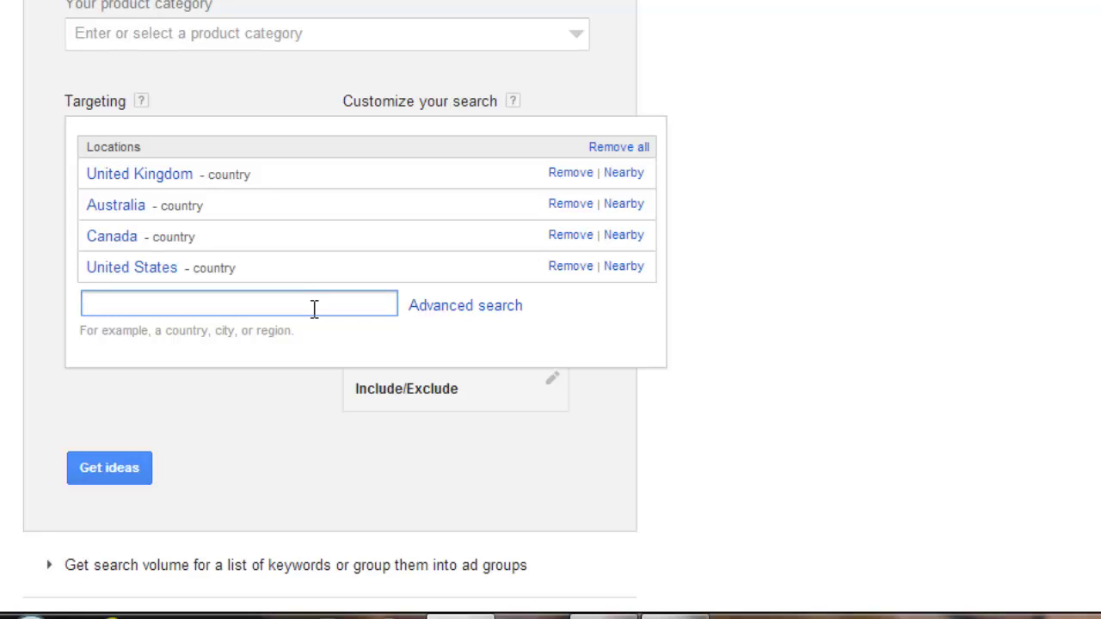
type("grea")
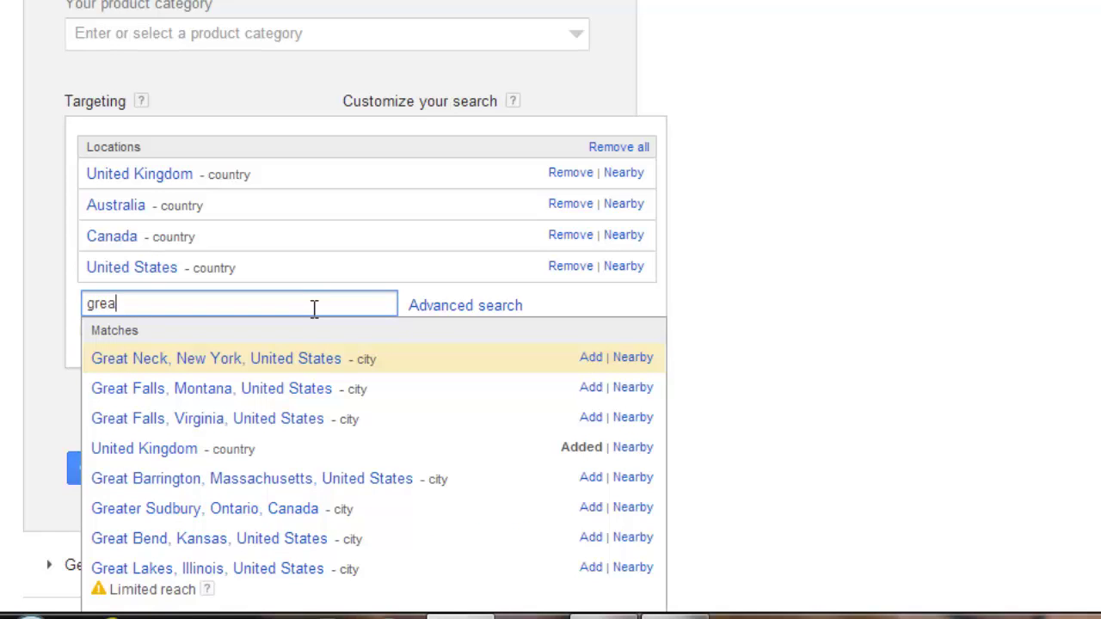
type("t")
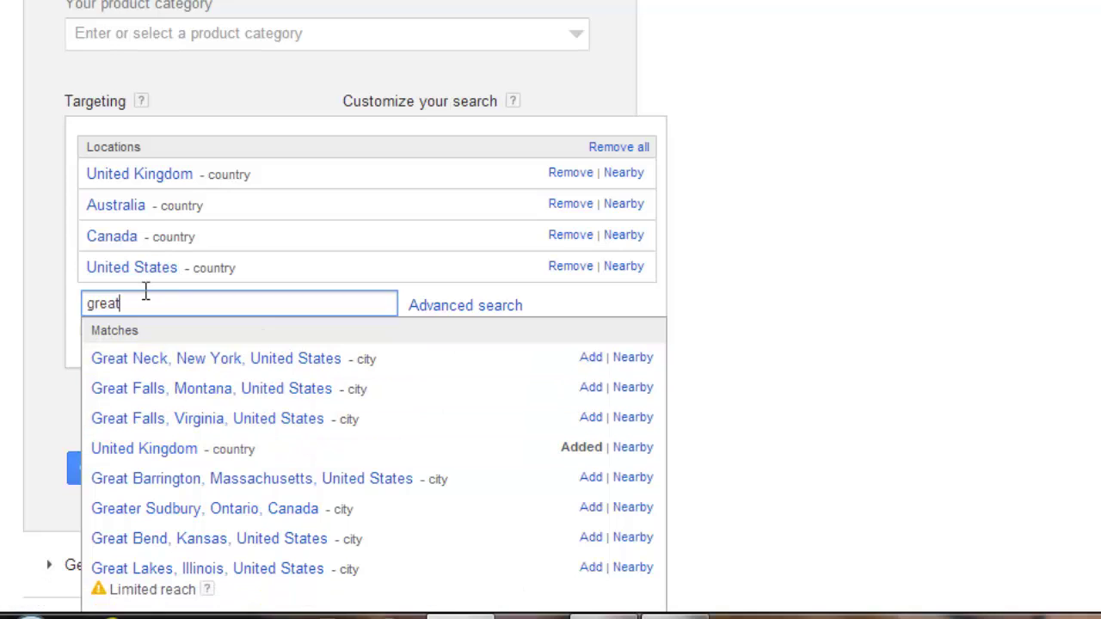
key("BackSpace")
key("BackSpace")
key("BackSpace")
key("BackSpace")
key("BackSpace")
key("Escape")
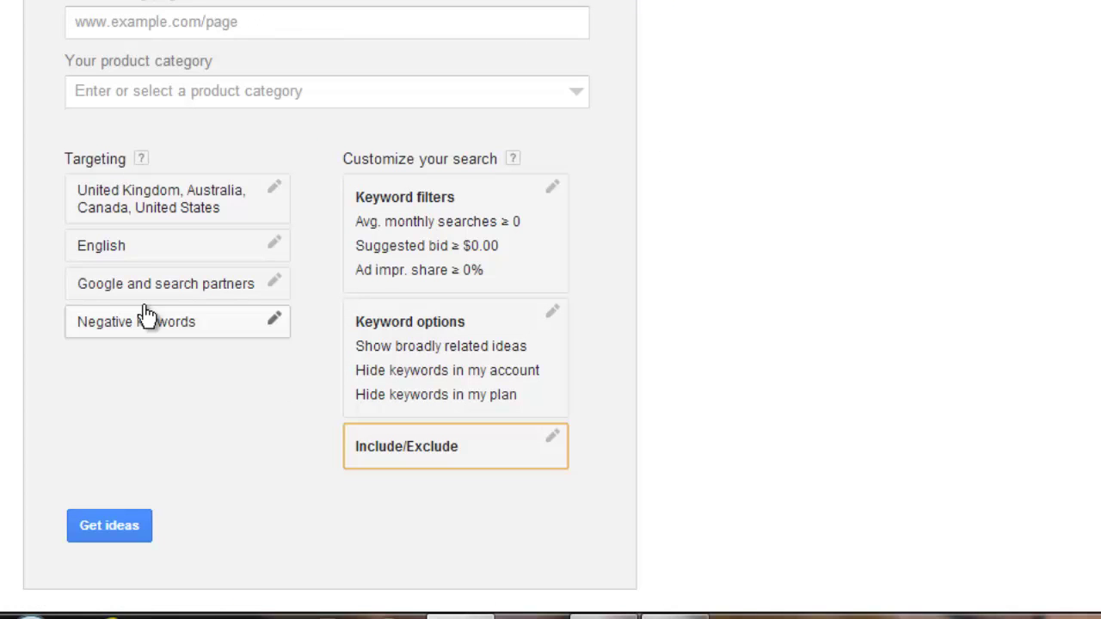
Remove English from the targeting languages and add it back
left_click(275, 245)
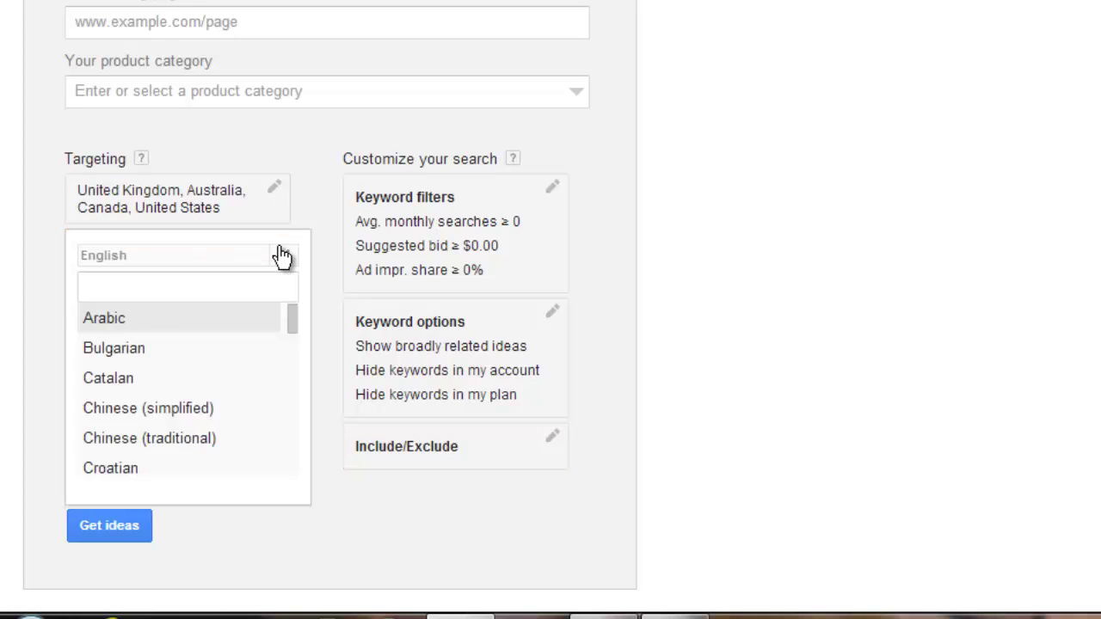
left_click(283, 255)
type("engi")
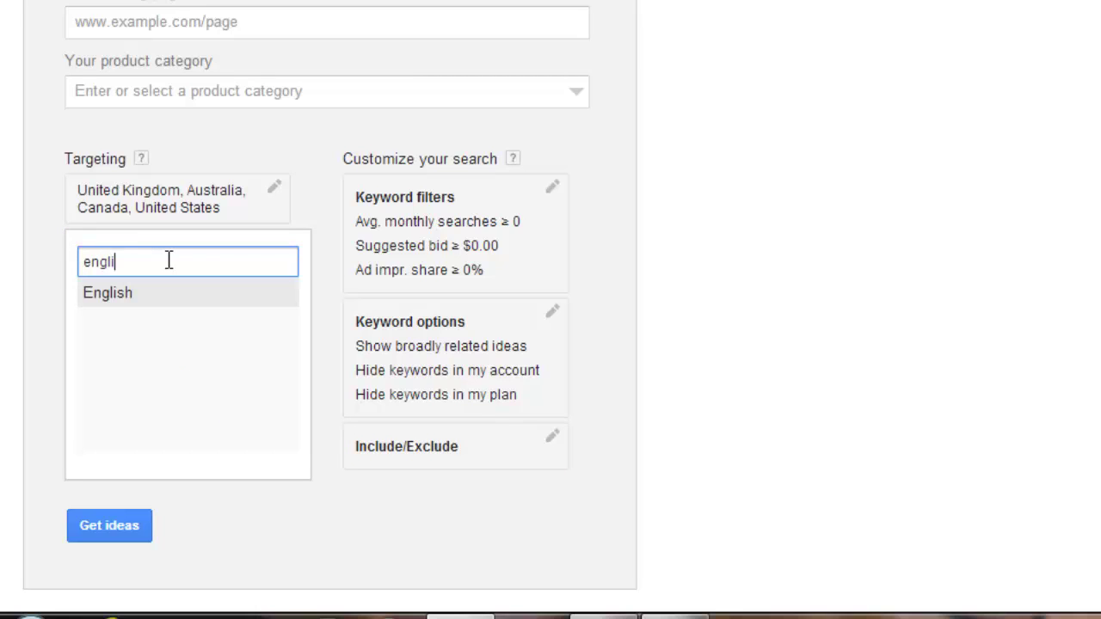
left_click(113, 295)
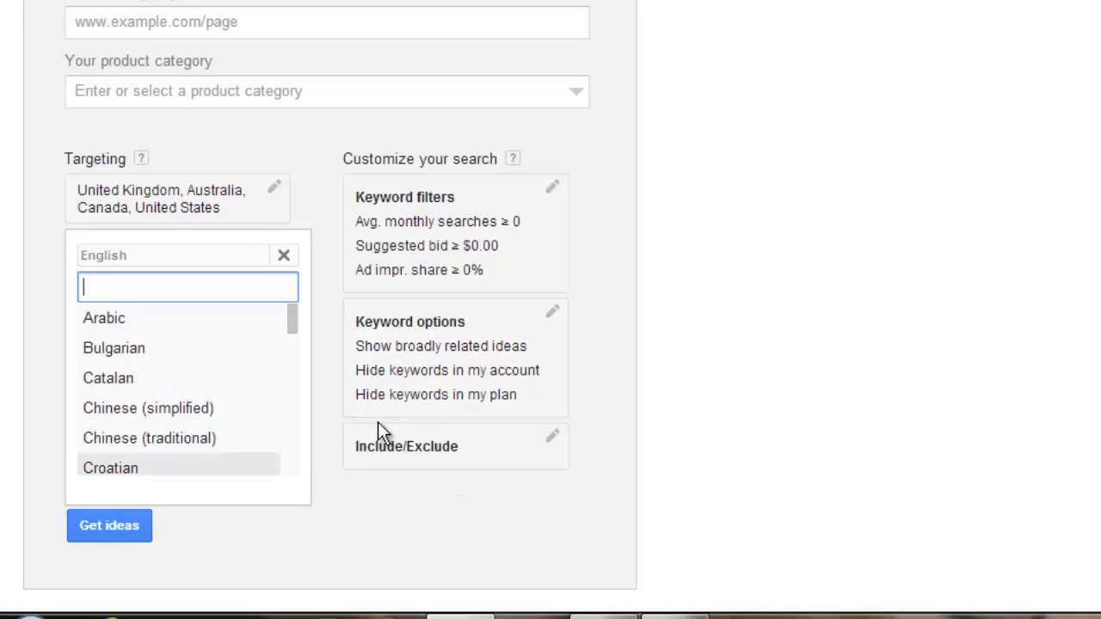
left_click(35, 334)
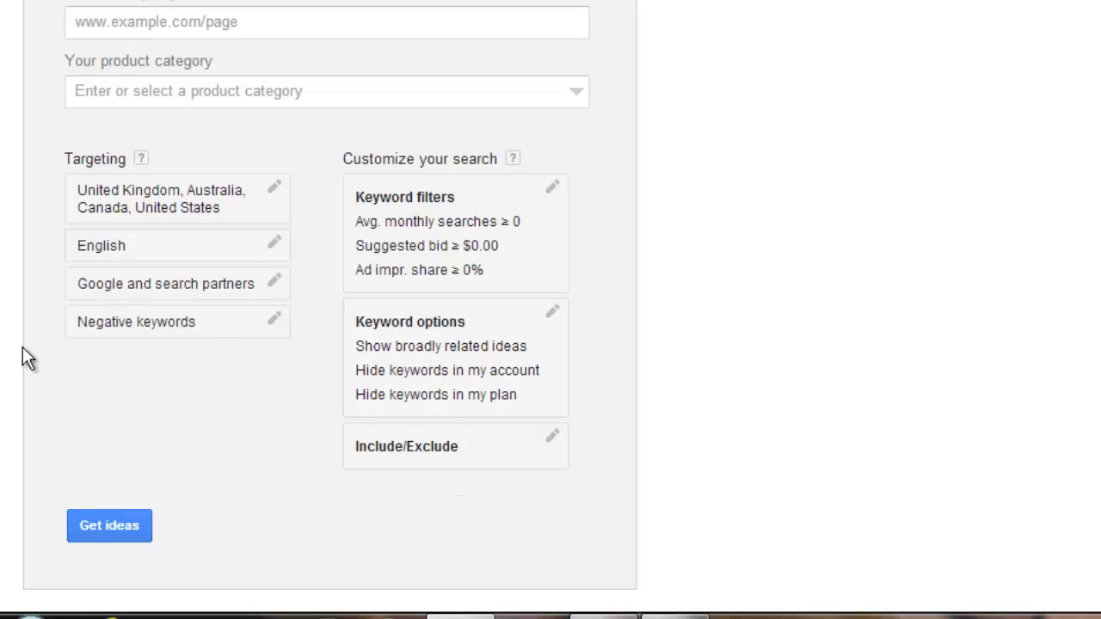
Examine the search network choices and the negative keywords setting in the targeting options
left_click(275, 285)
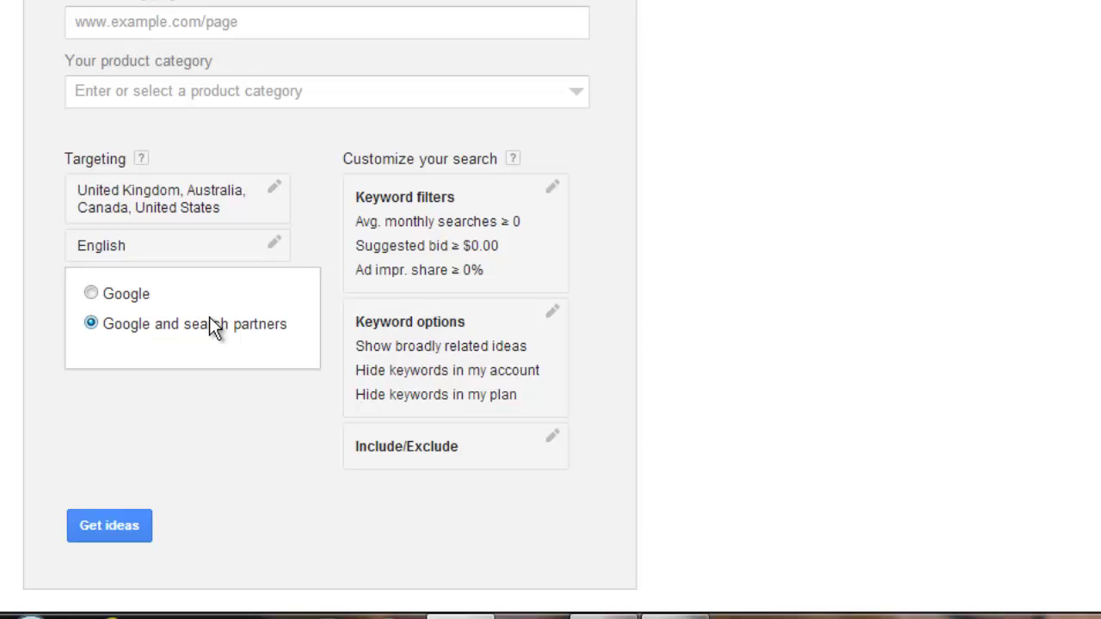
left_click(35, 378)
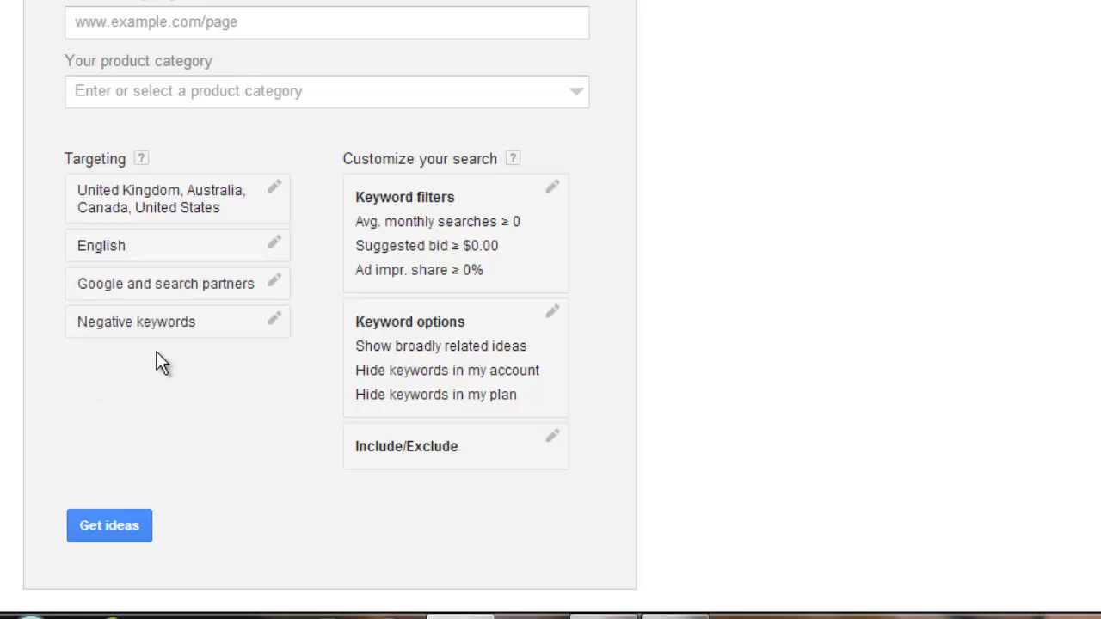
left_click(280, 337)
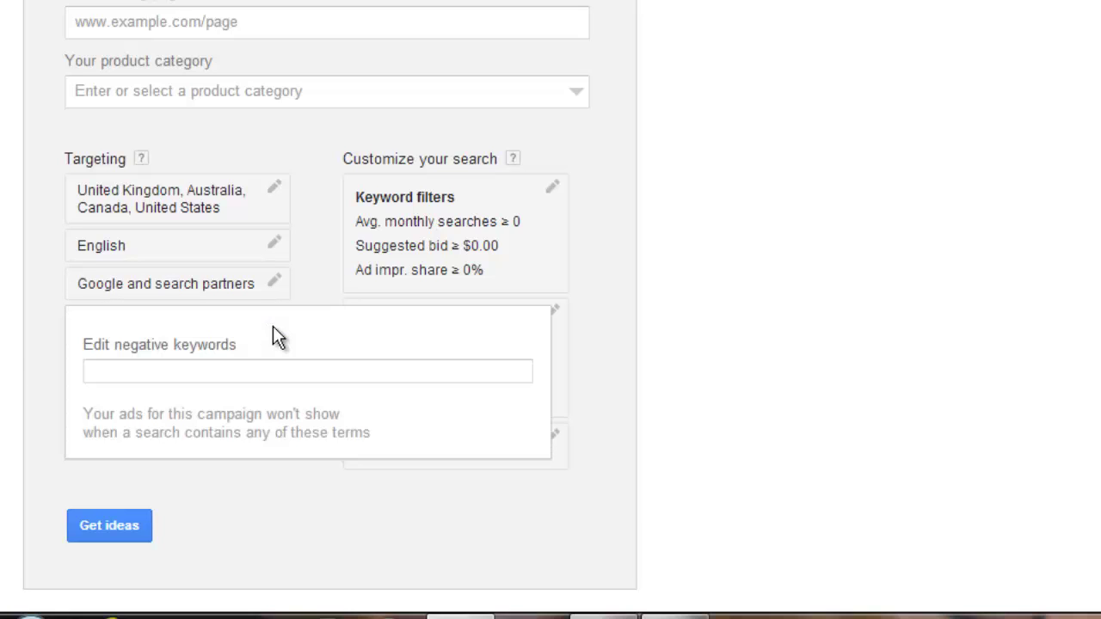
left_click(33, 332)
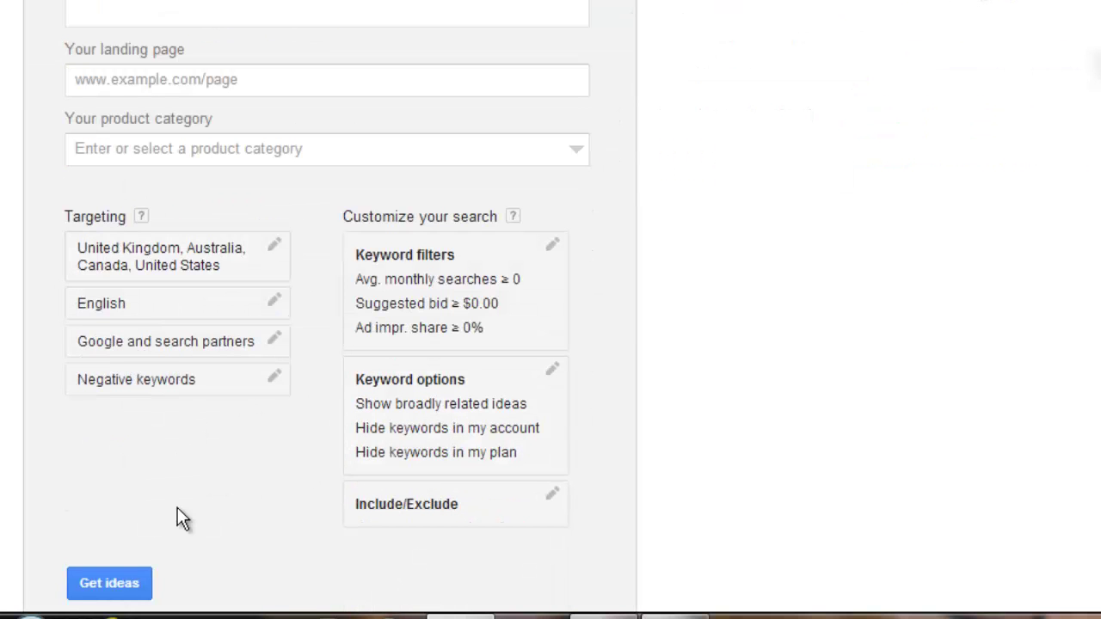
Get ideas for the entered term and review the average monthly searches in the keyword ideas list
left_click(120, 584)
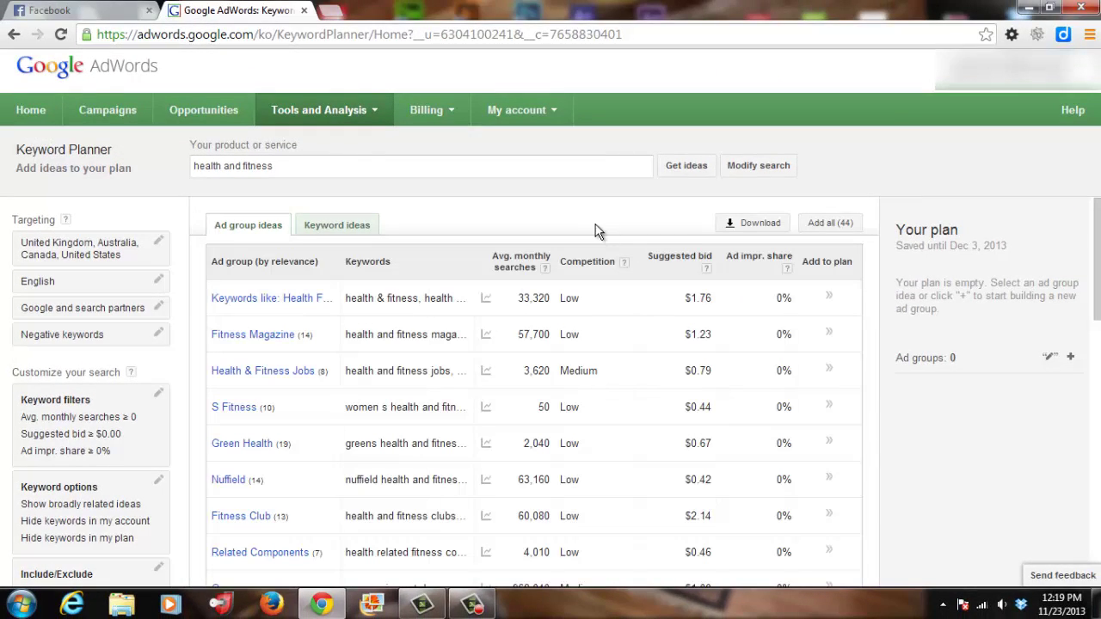
left_click(339, 227)
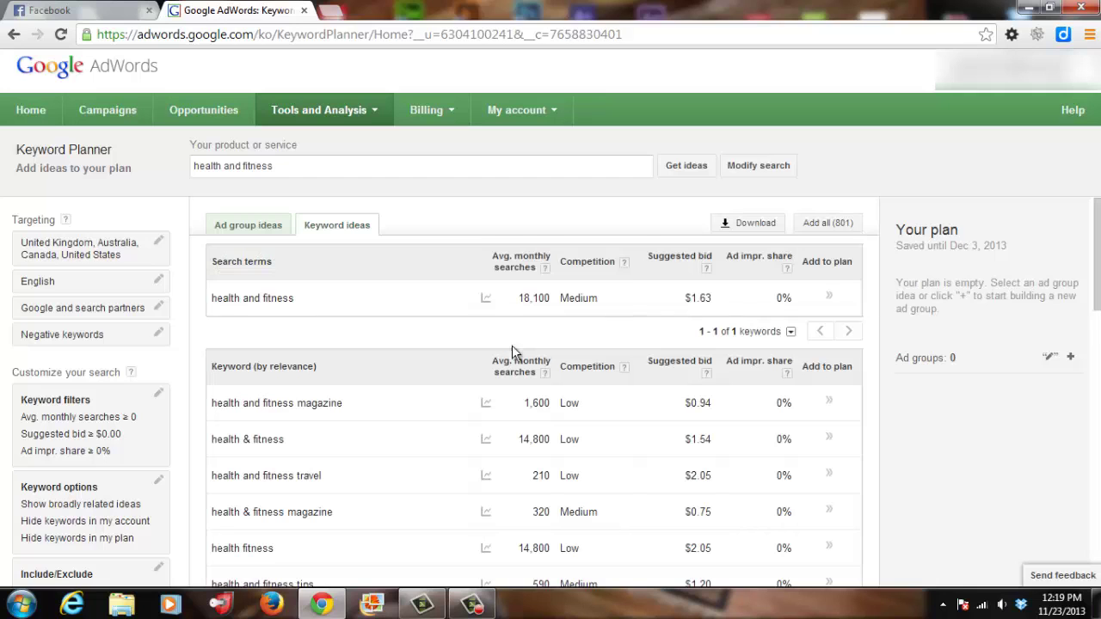
scroll(512, 345, "down", 1)
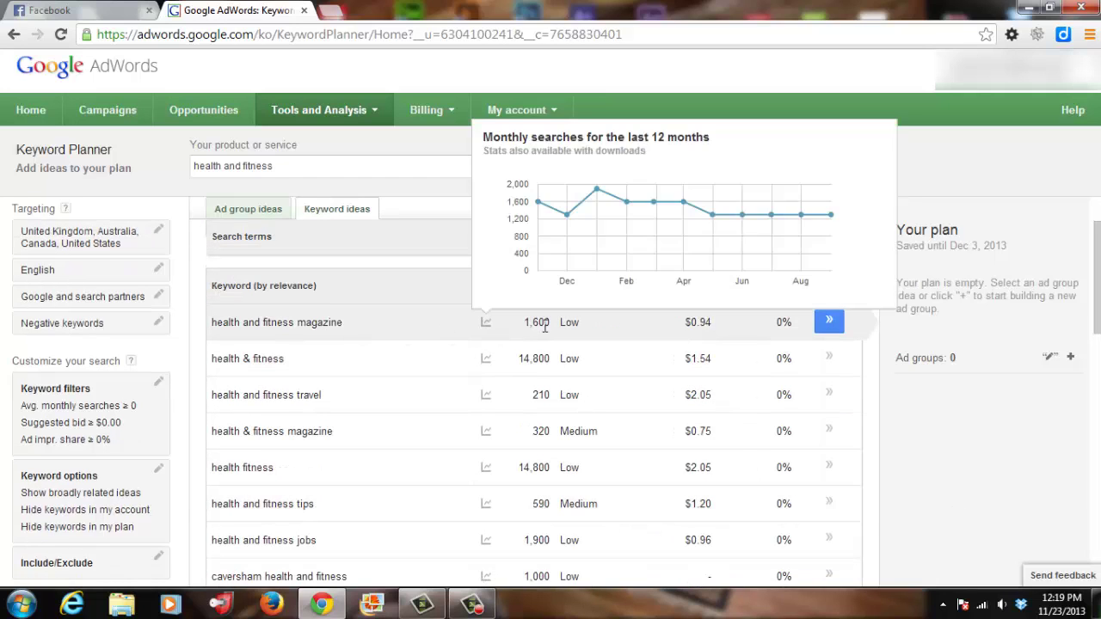
triple_click(521, 323)
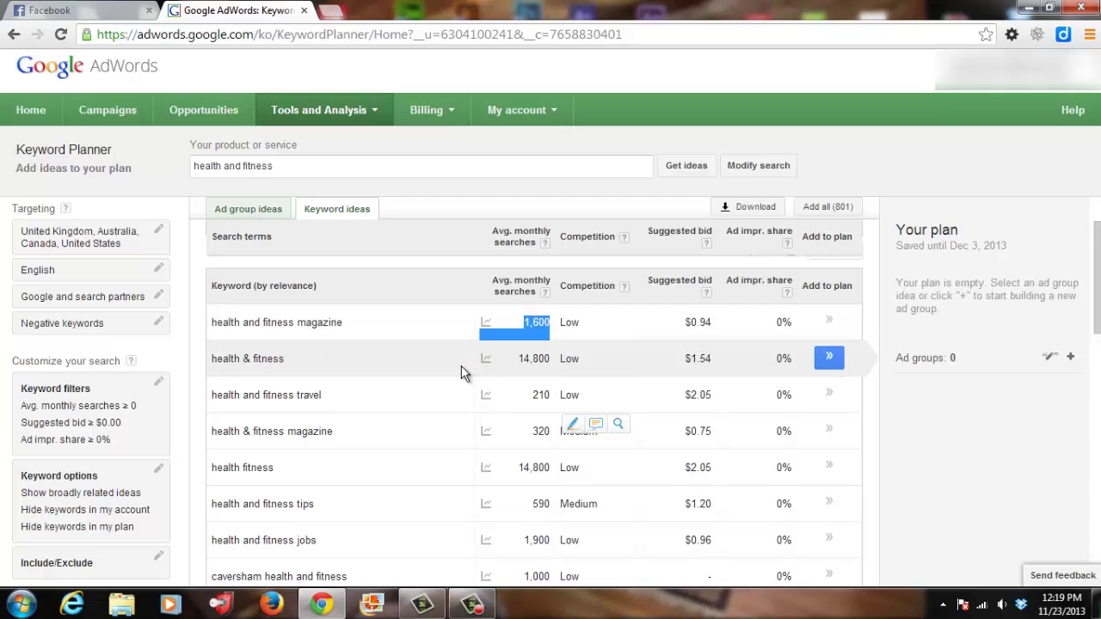
scroll(461, 362, "down", 1)
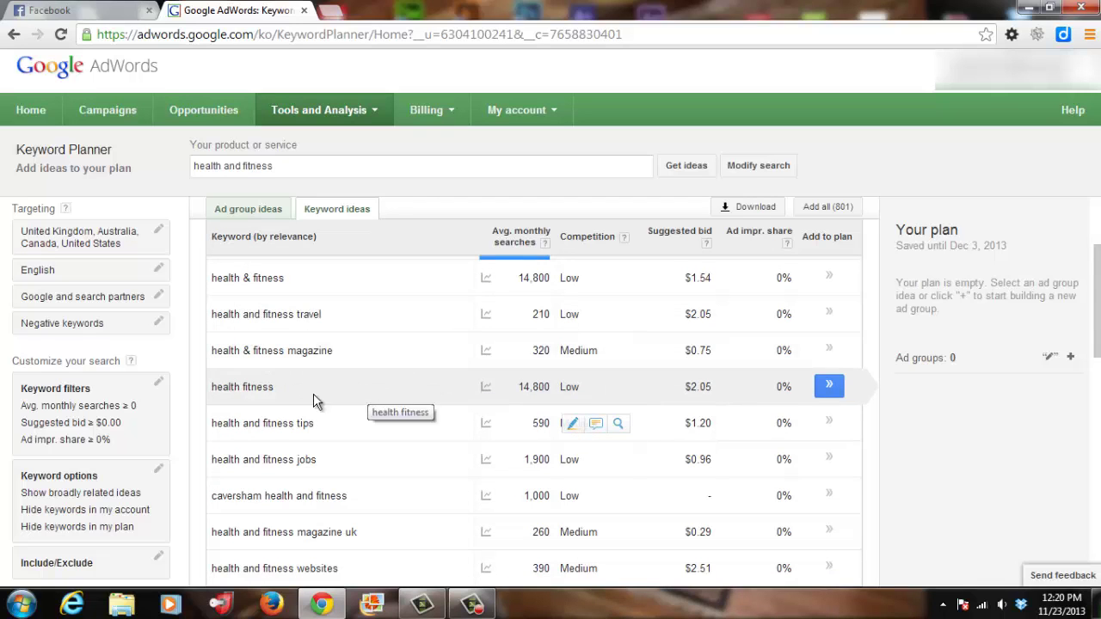
Look through the keyword ideas for "health and fitness" and check the monthly search trend of an idea in the list
scroll(465, 379, "down", 1)
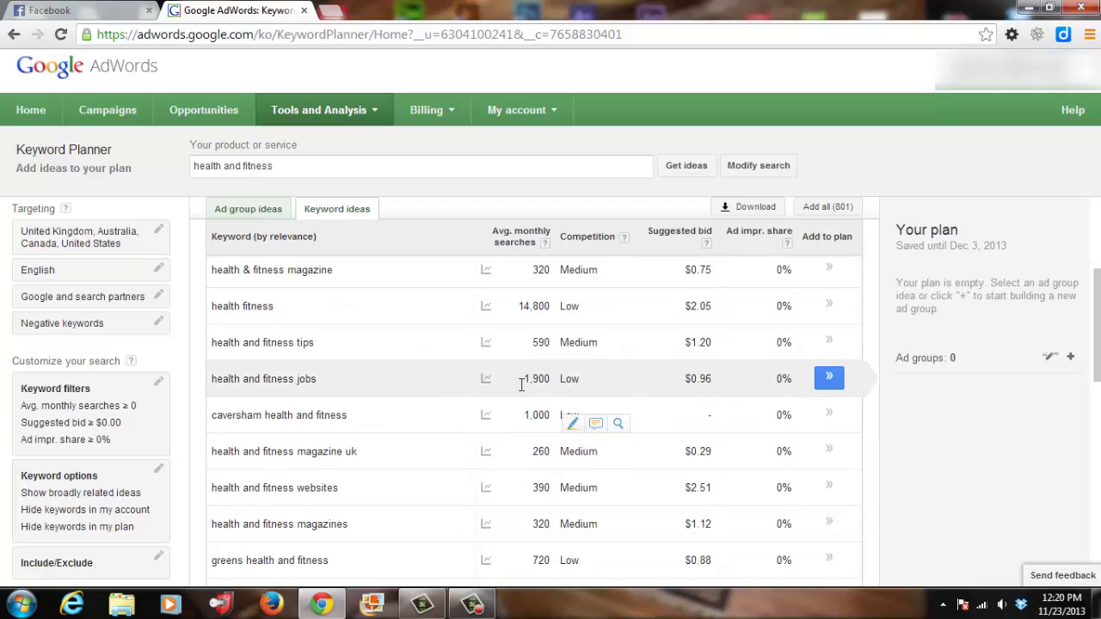
double_click(538, 342)
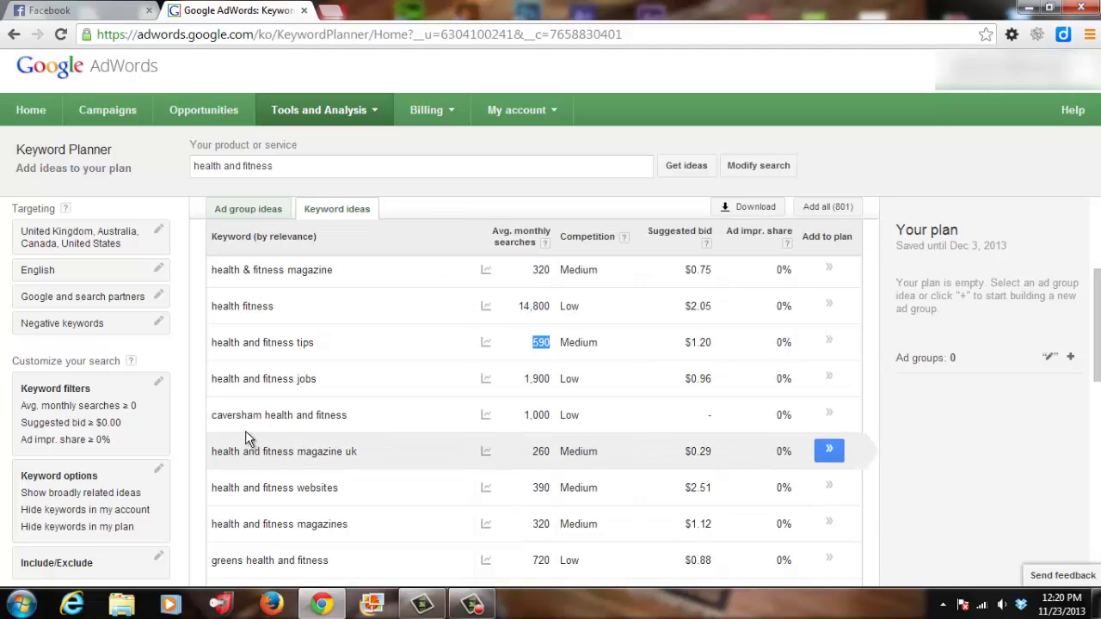
scroll(415, 448, "down", 10)
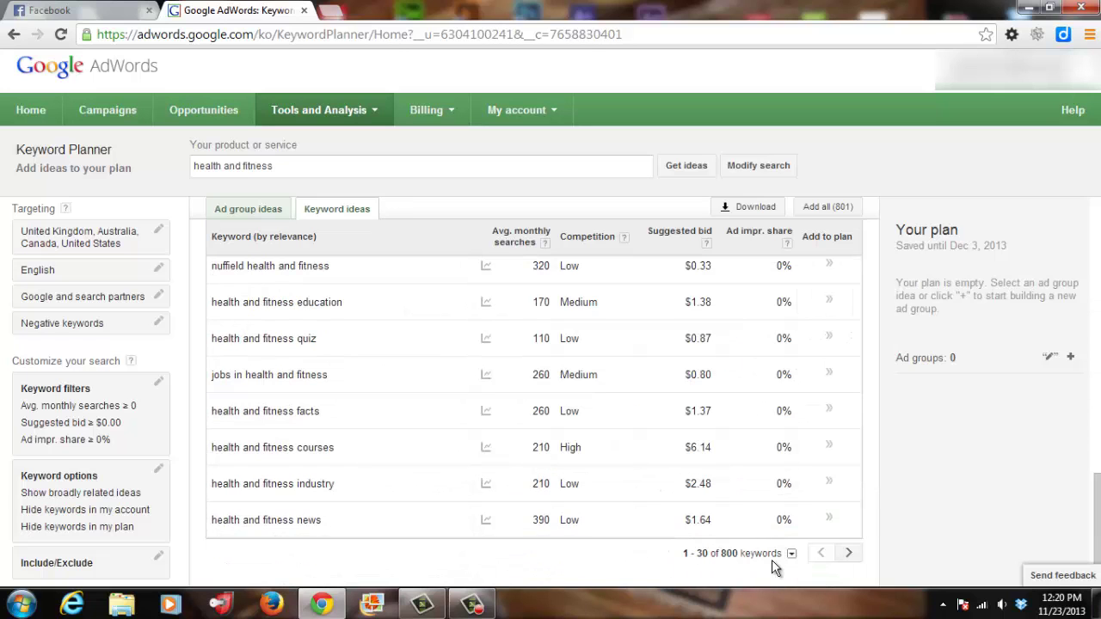
mouse_move(486, 483)
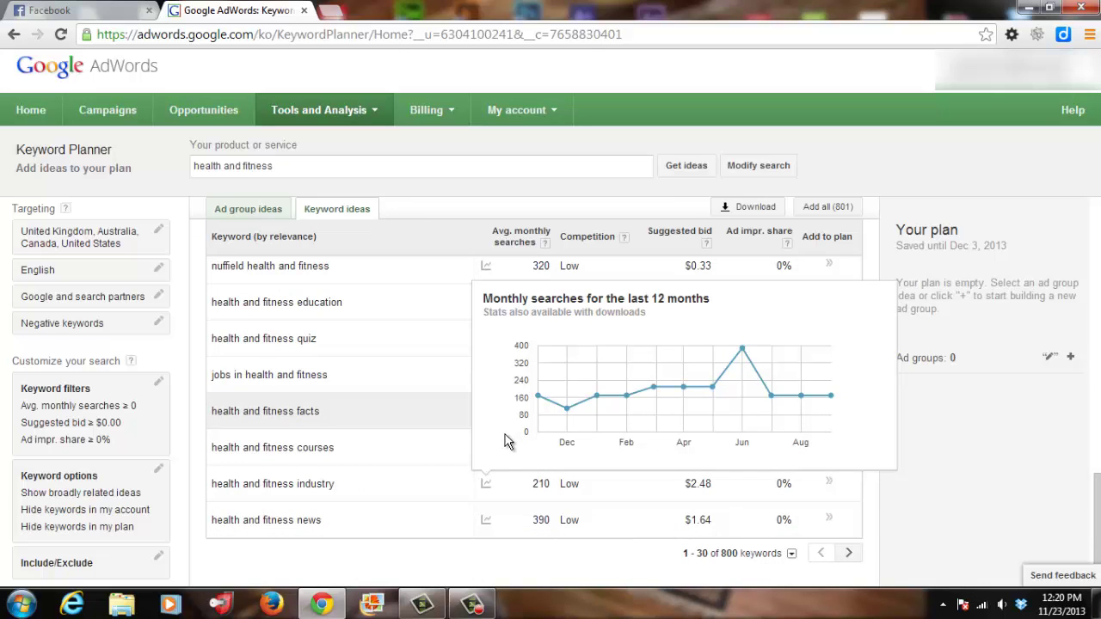
scroll(356, 450, "up", 10)
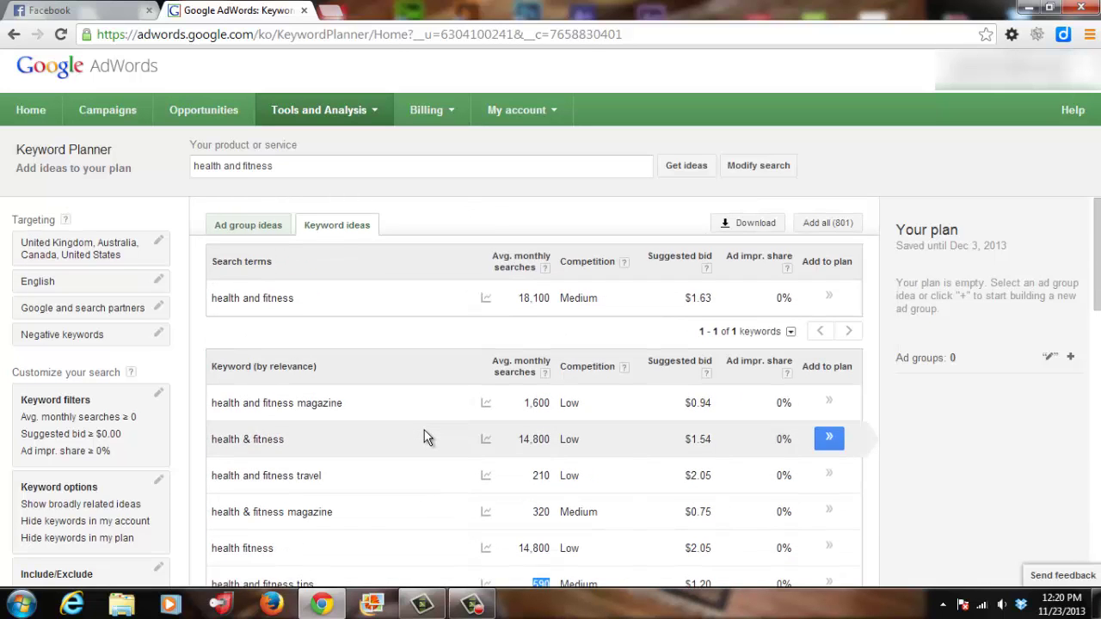
scroll(424, 439, "down", 2)
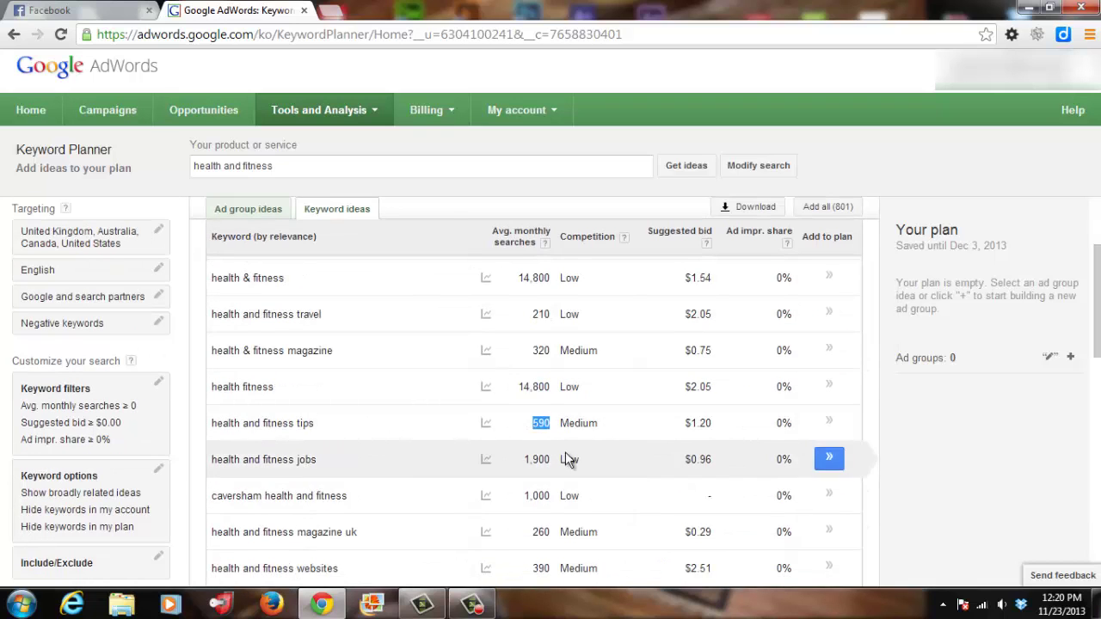
scroll(568, 456, "down", 4)
scroll(558, 413, "up", 3)
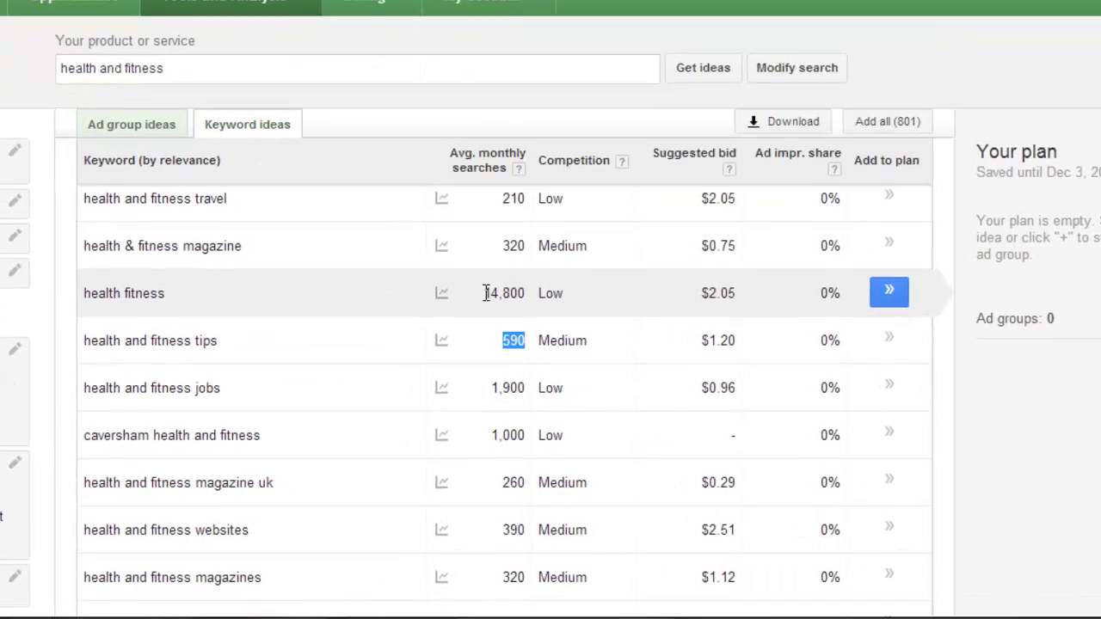
Compare the average monthly searches of "health fitness", "health and fitness tips" and "health and fitness magazine uk"
left_click_drag(486, 293, 494, 327)
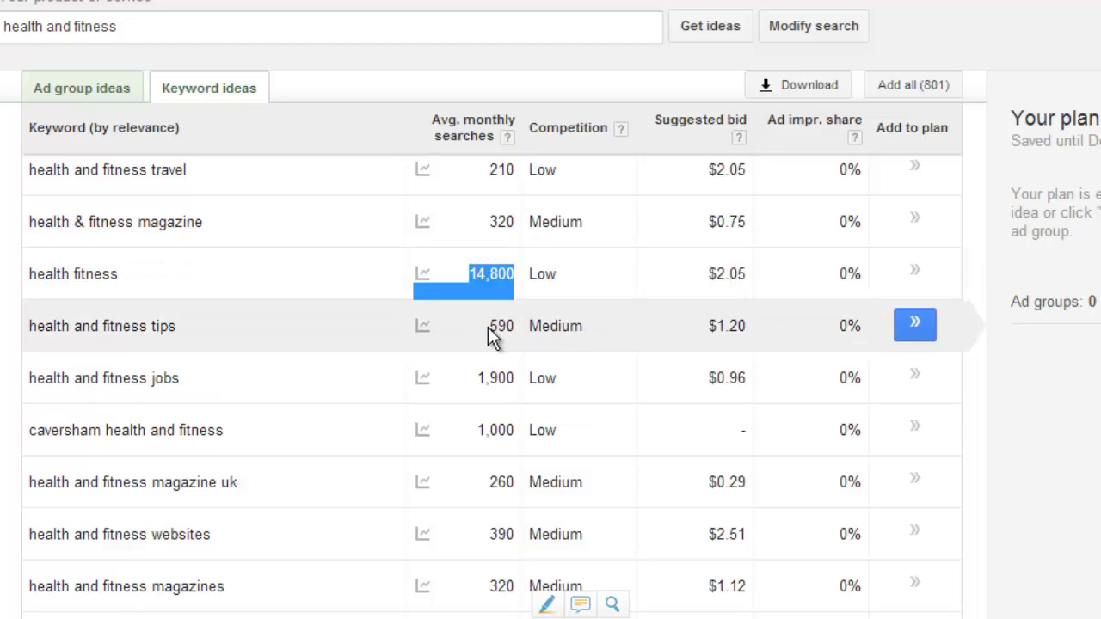
left_click_drag(488, 327, 530, 350)
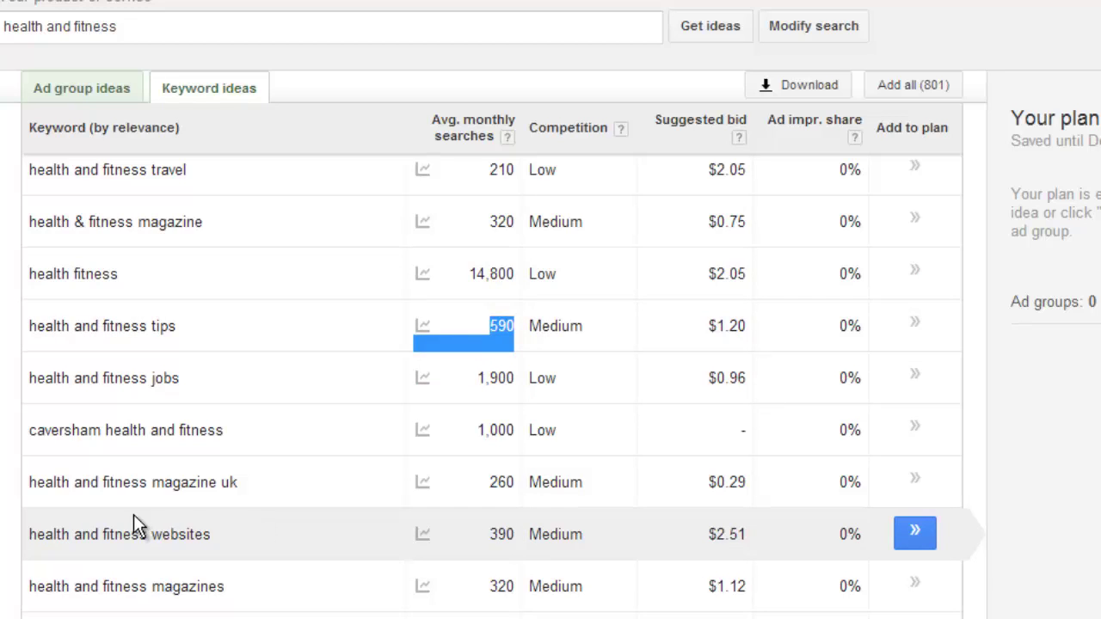
left_click_drag(491, 485, 528, 496)
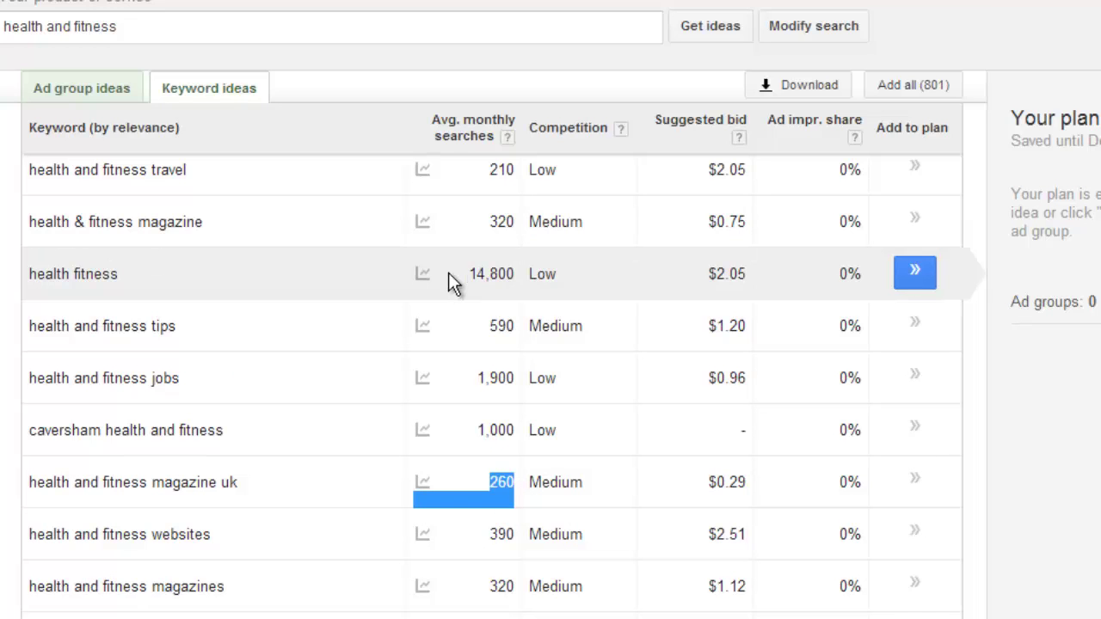
mouse_move(462, 274)
left_mouse_down()
mouse_move(527, 274)
mouse_move(479, 317)
left_mouse_up()
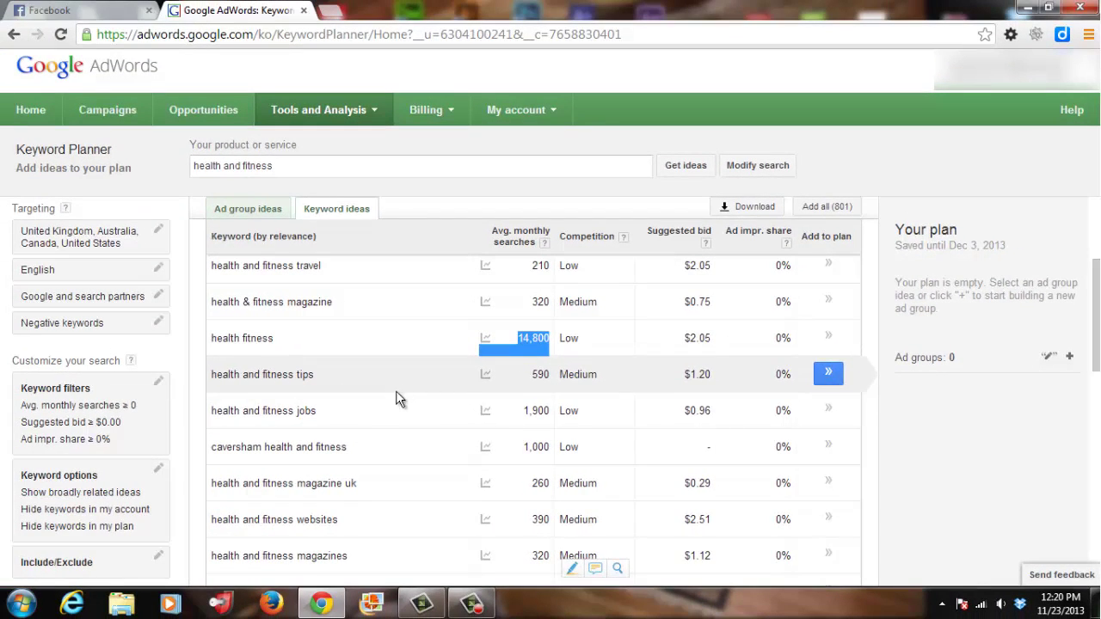
left_click(368, 394)
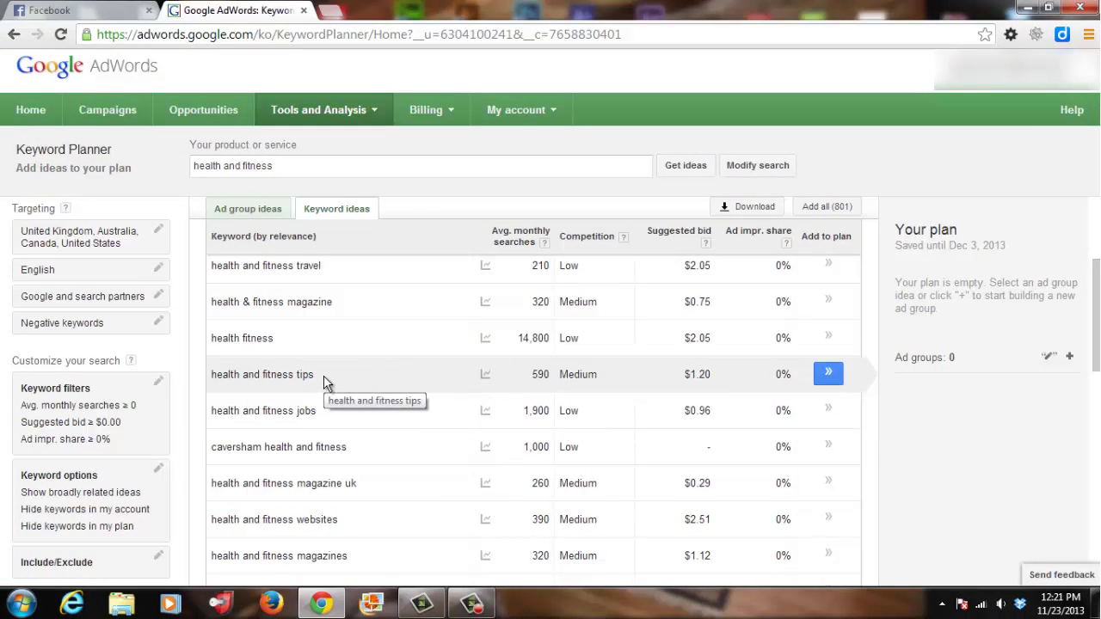
Copy the keyword "health and fitness tips" from the keyword ideas list
mouse_move(325, 383)
left_mouse_down()
mouse_move(200, 379)
mouse_move(213, 380)
left_mouse_up()
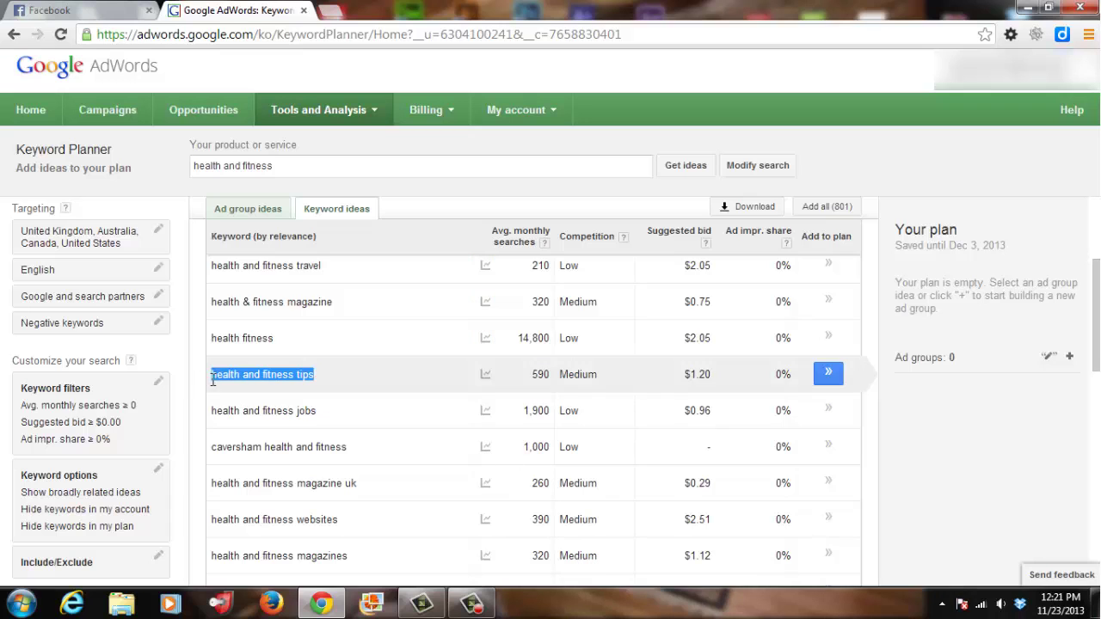
right_click(277, 379)
left_click(311, 389)
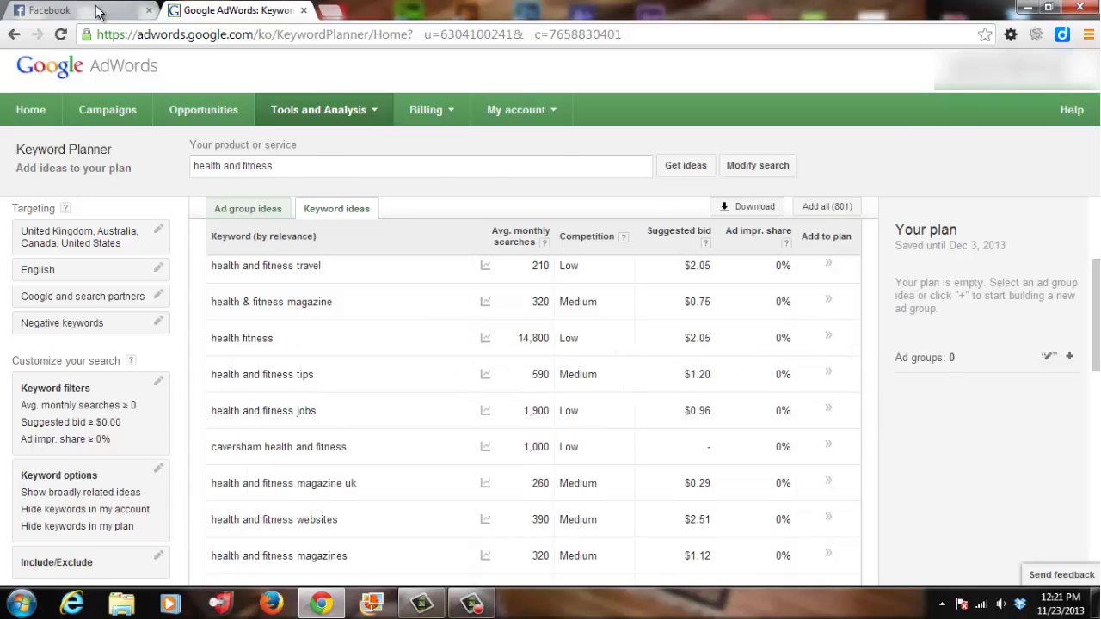
Switch to Facebook, search for "health and fitness tips" and show the full search results
left_click(51, 10)
left_click(175, 67)
right_click(174, 67)
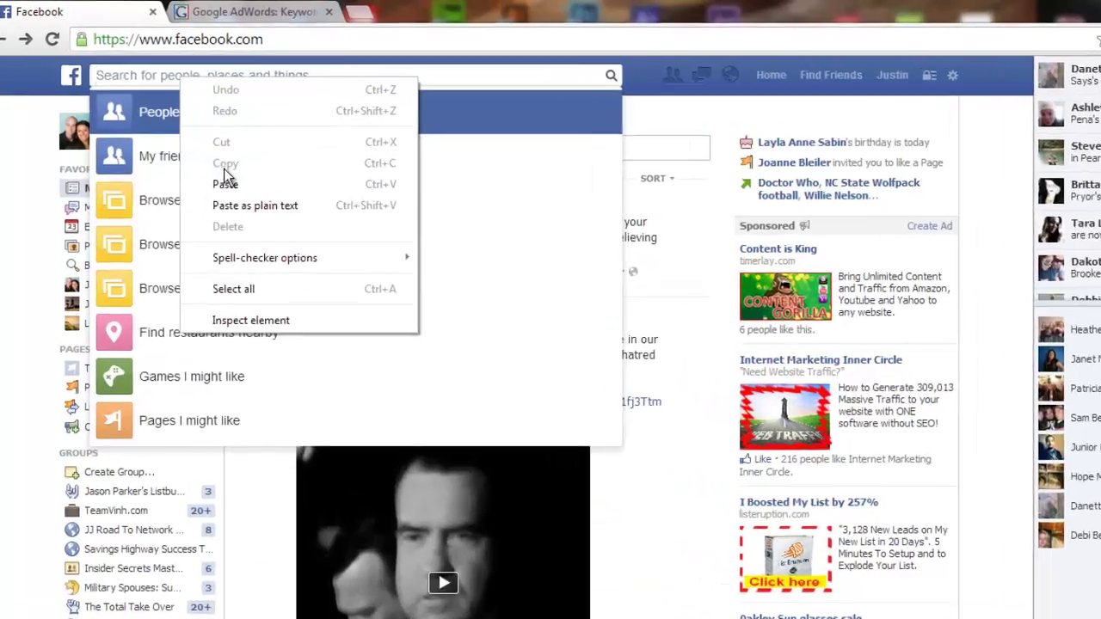
left_click(215, 160)
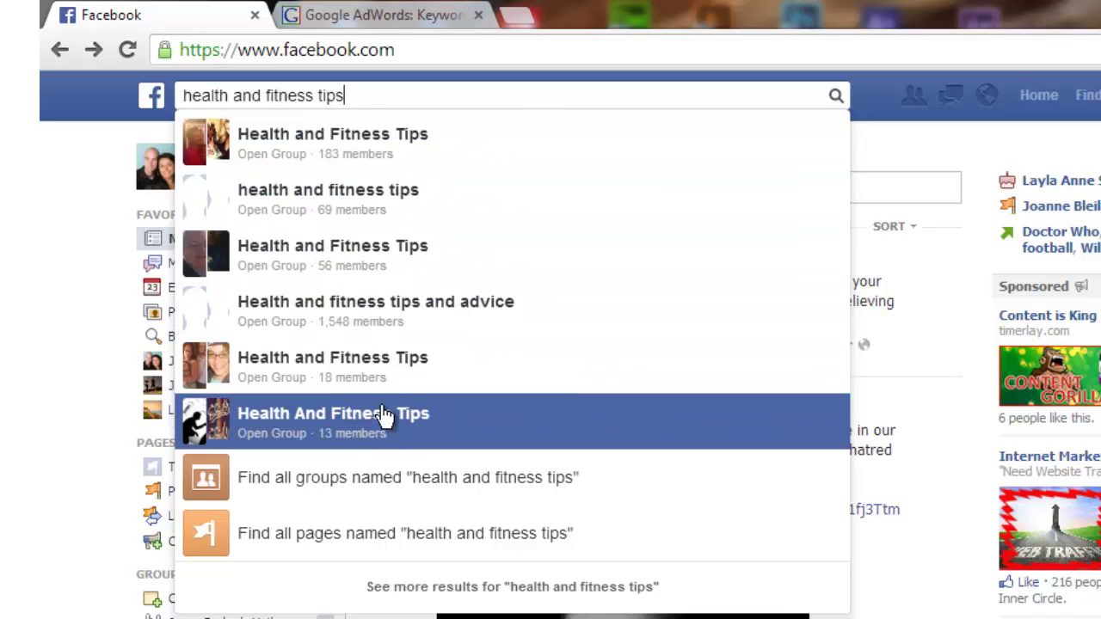
left_click(449, 593)
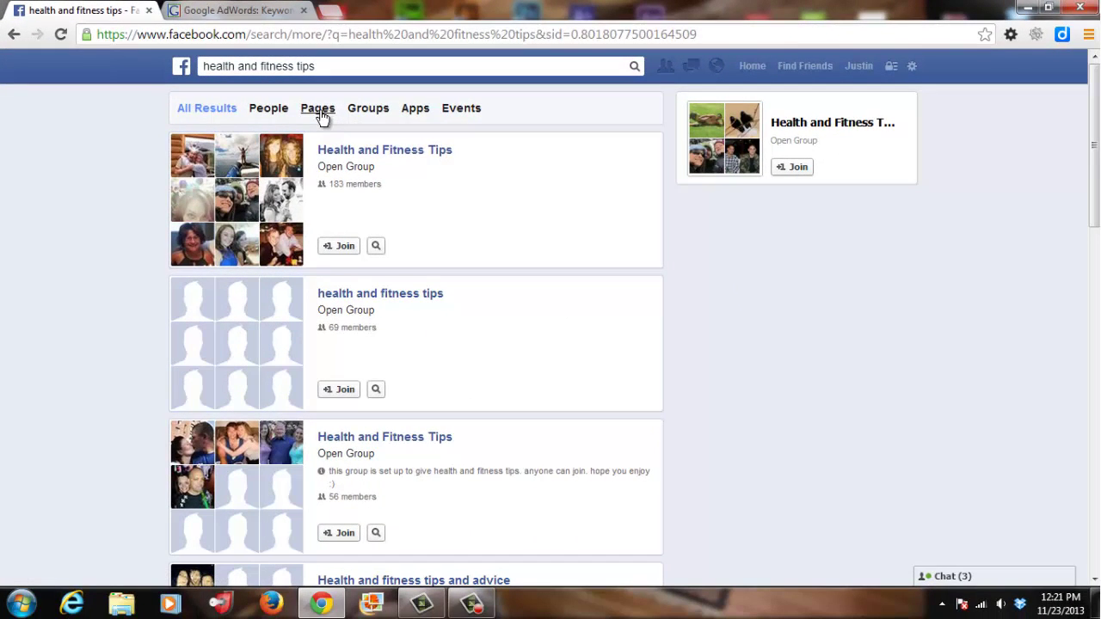
Limit the Facebook results to pages and examine the names and like counts of the existing health and fitness pages
left_click(317, 112)
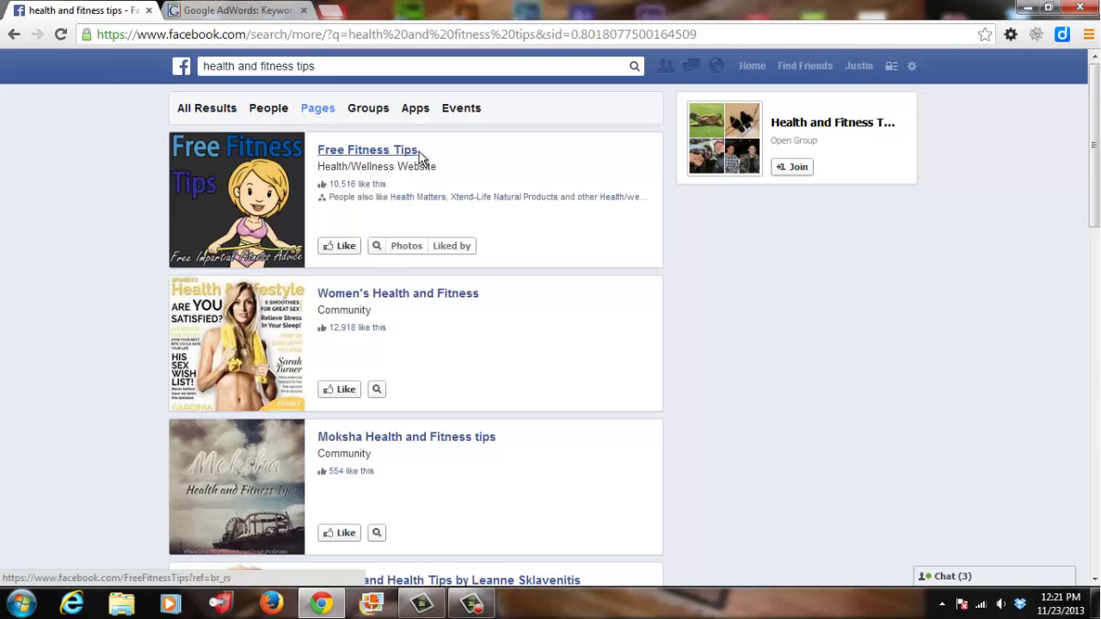
scroll(473, 284, "down", 1)
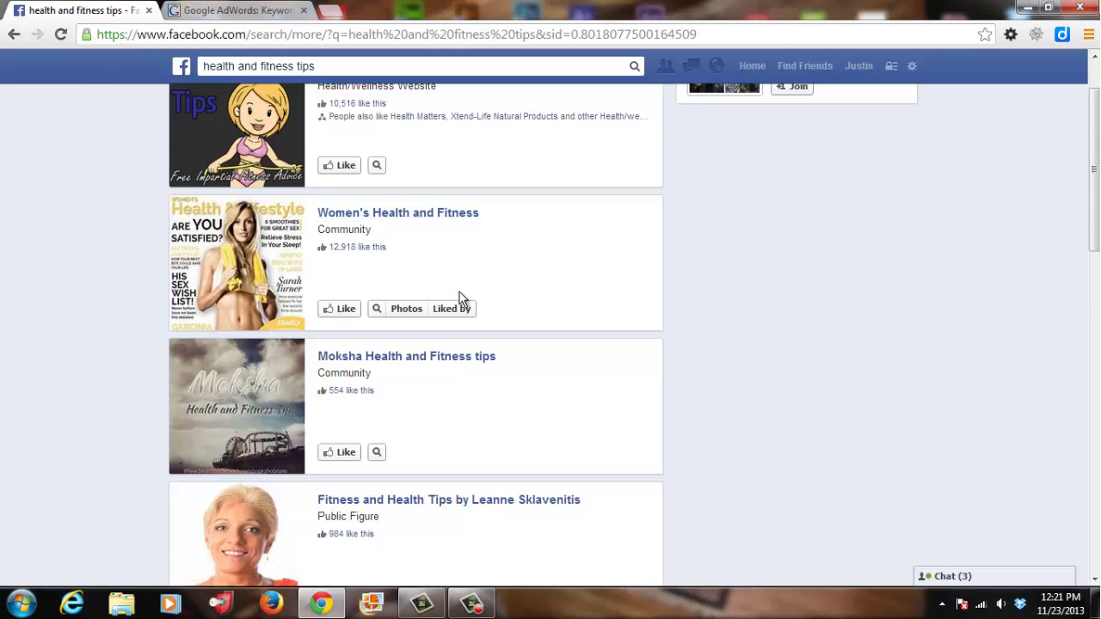
scroll(460, 298, "down", 2)
scroll(456, 332, "down", 1)
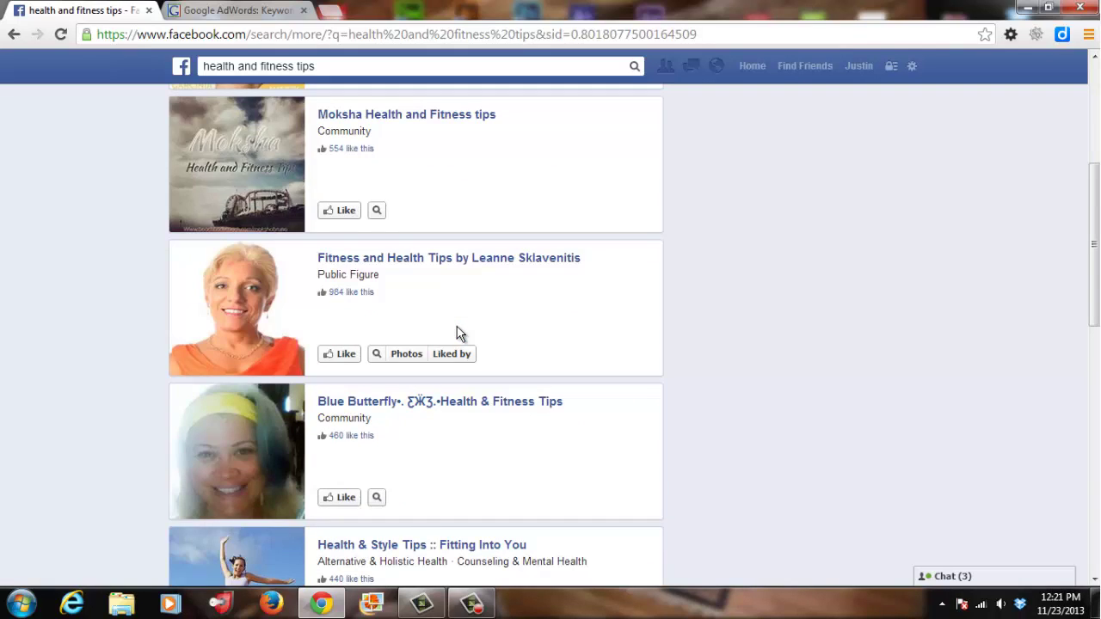
scroll(458, 333, "down", 2)
scroll(464, 416, "down", 3)
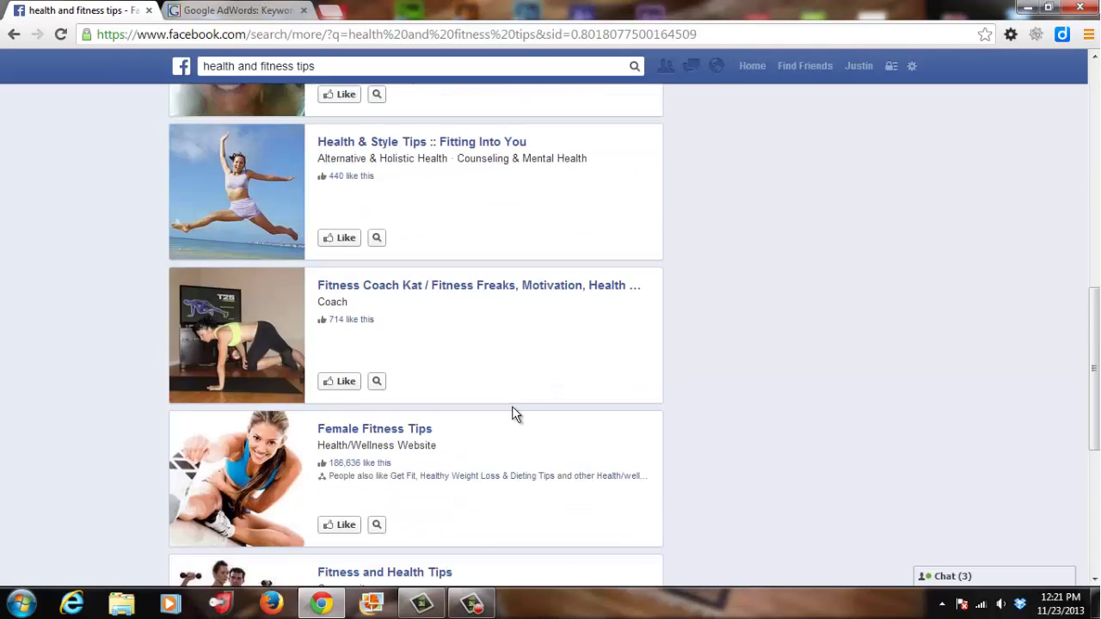
scroll(512, 411, "down", 2)
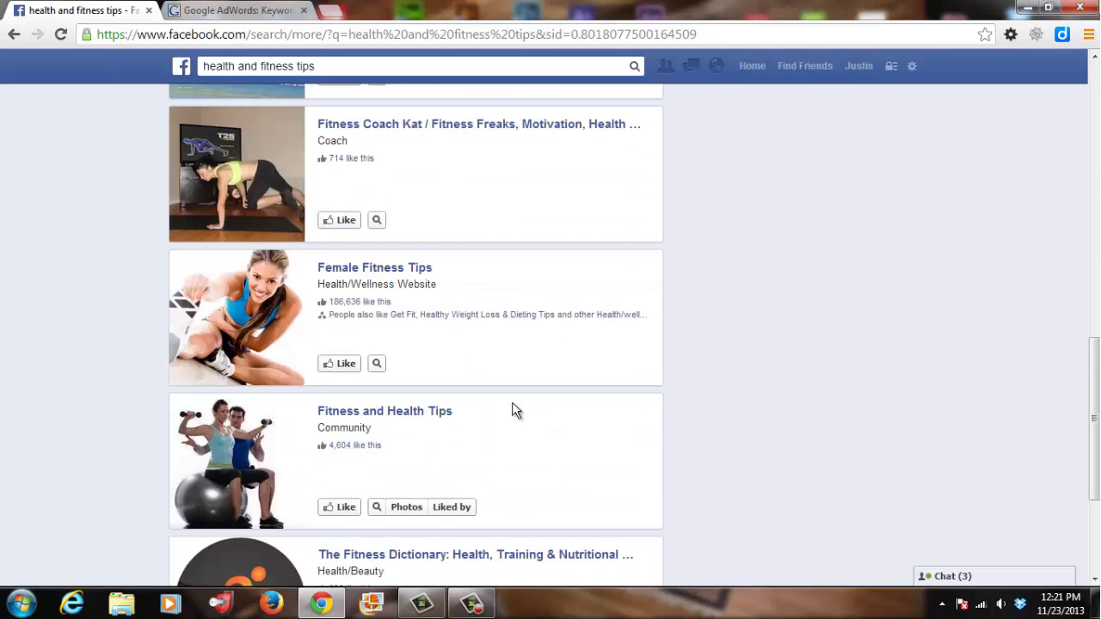
scroll(511, 411, "down", 2)
scroll(512, 411, "up", 10)
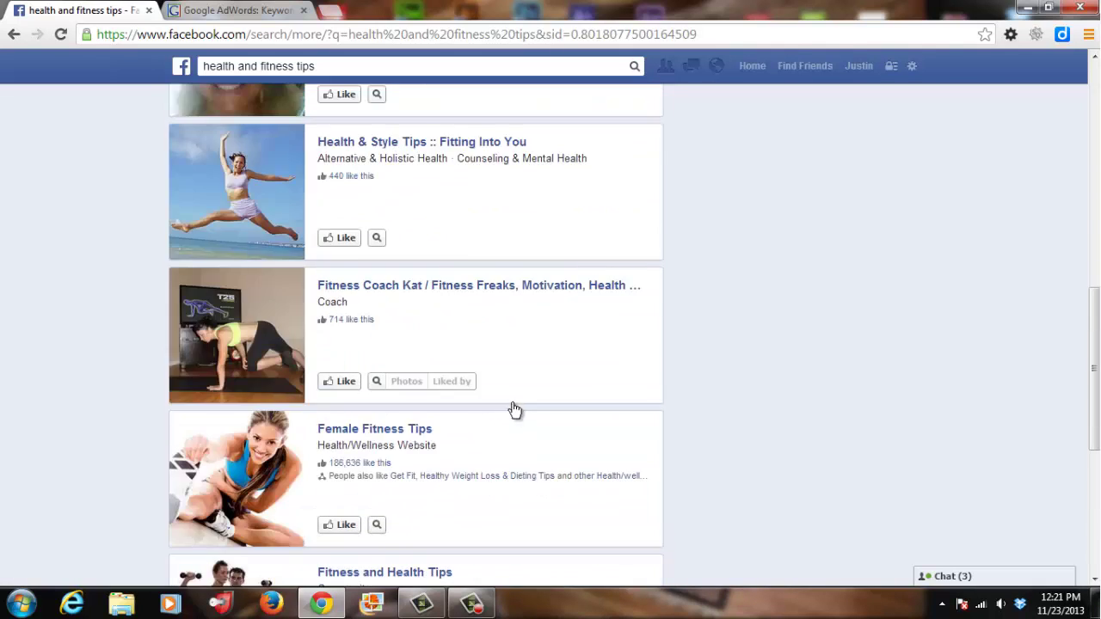
scroll(512, 411, "up", 3)
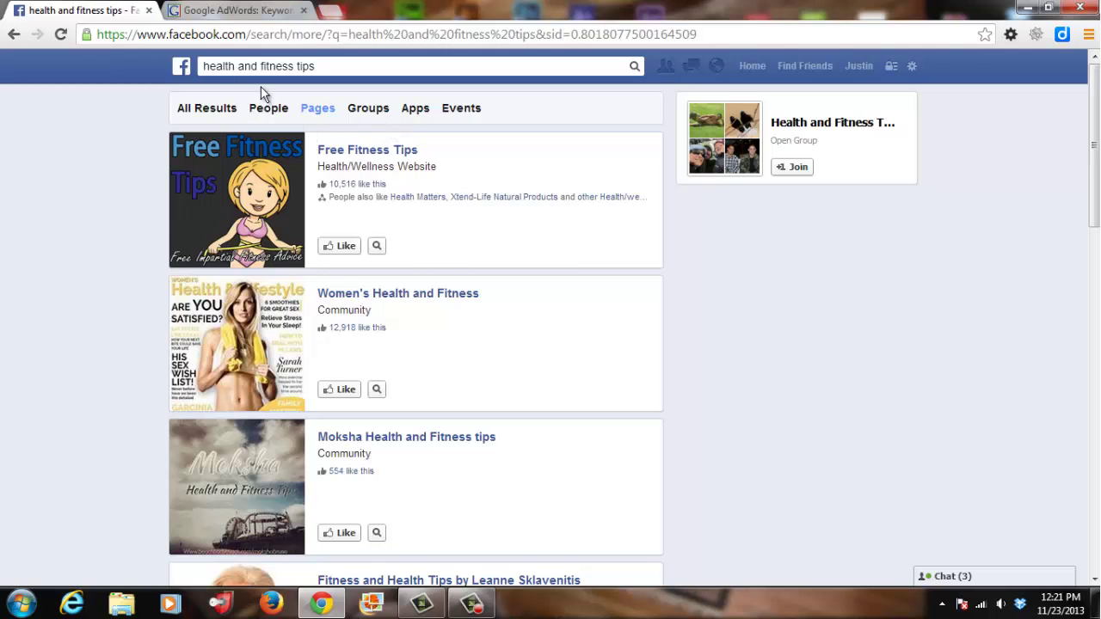
Go to the profile timeline on Facebook and open the Create Page form from its footer
left_click(183, 69)
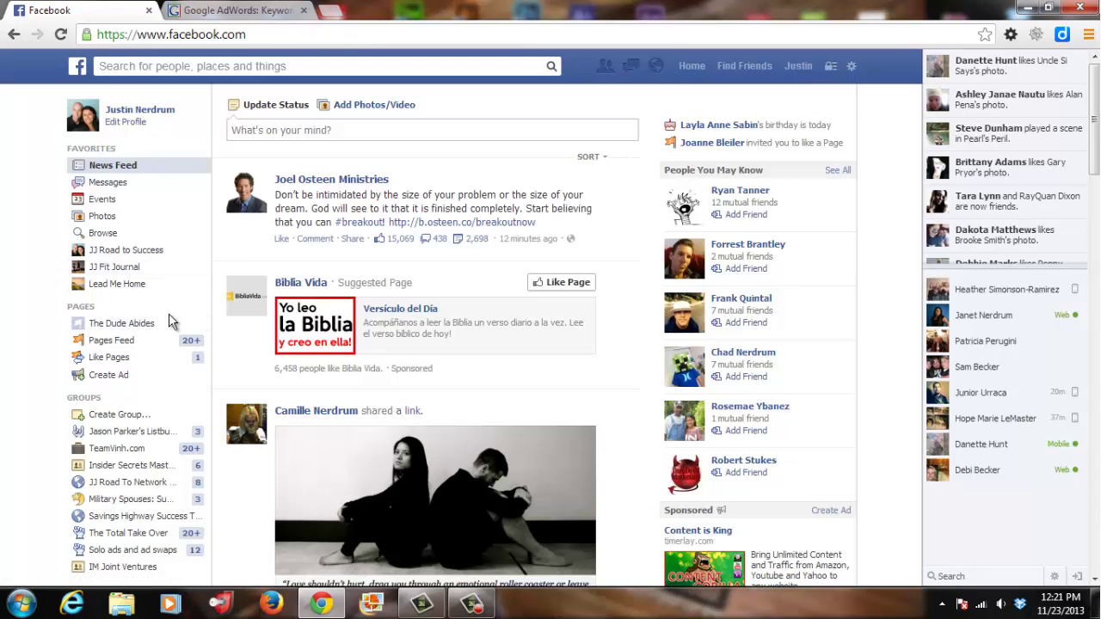
left_click(797, 69)
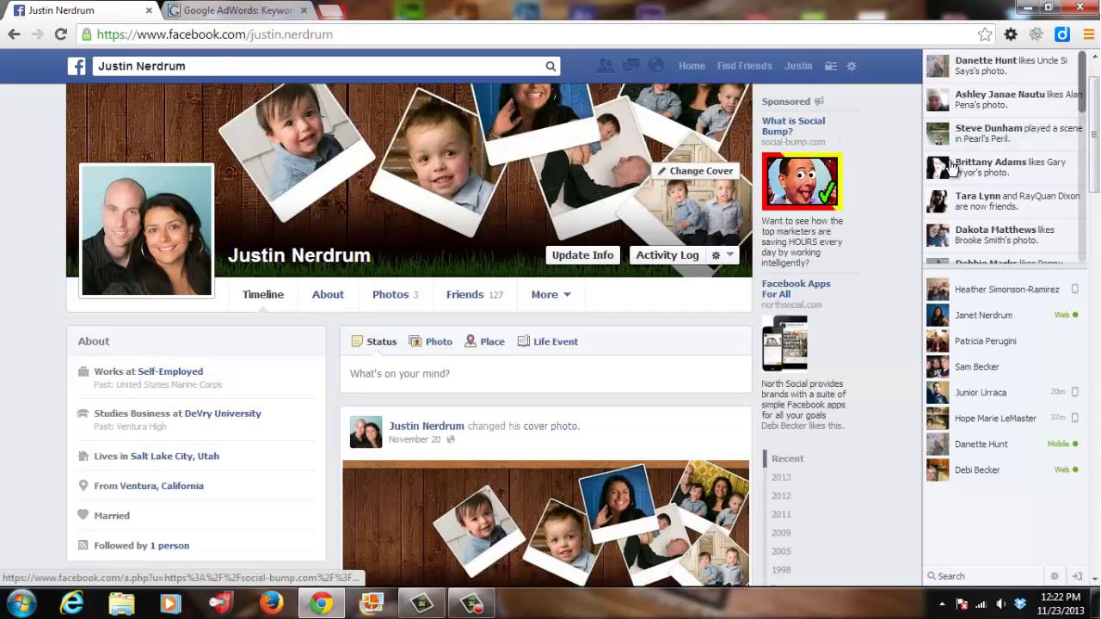
left_click_drag(1097, 95, 1095, 563)
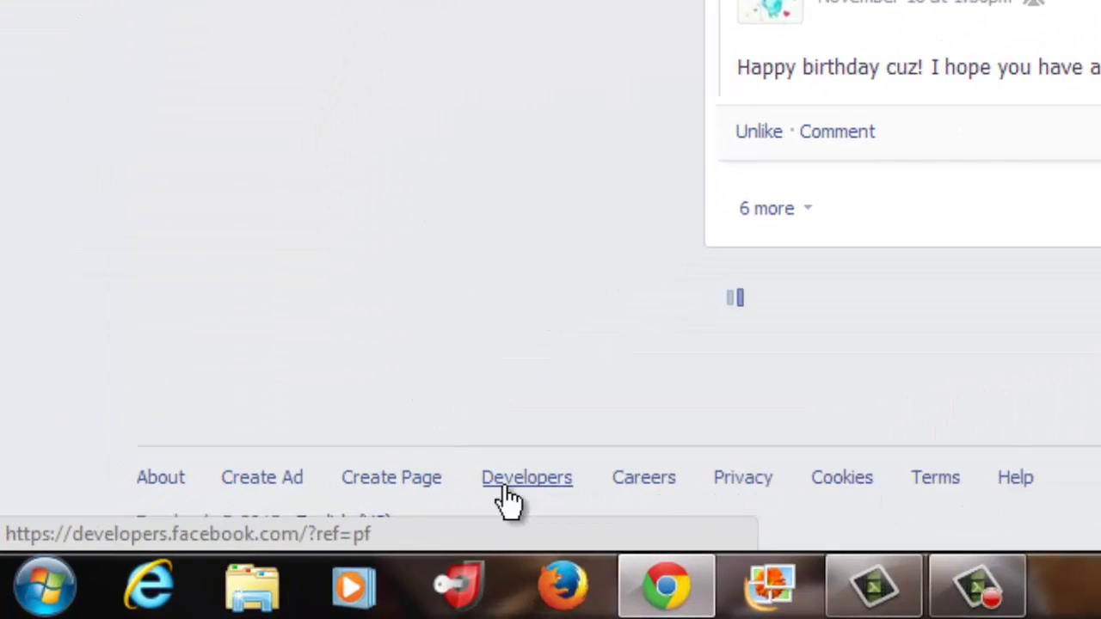
left_click(402, 483)
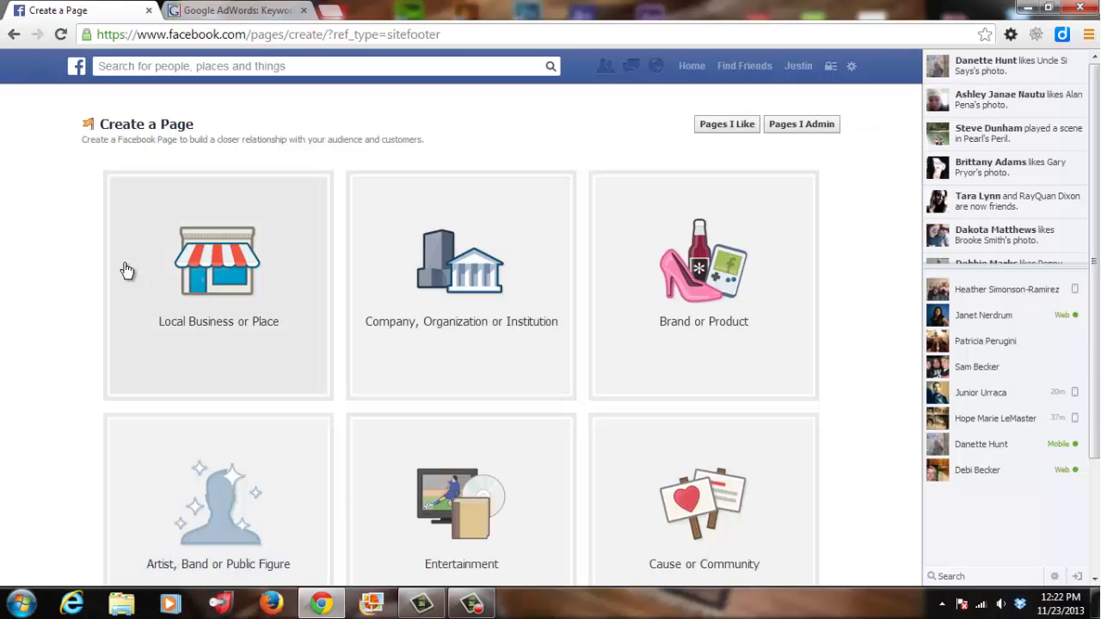
Copy the Create a Page web address into a new Notepad document and minimize the note
right_click(325, 34)
left_click(360, 91)
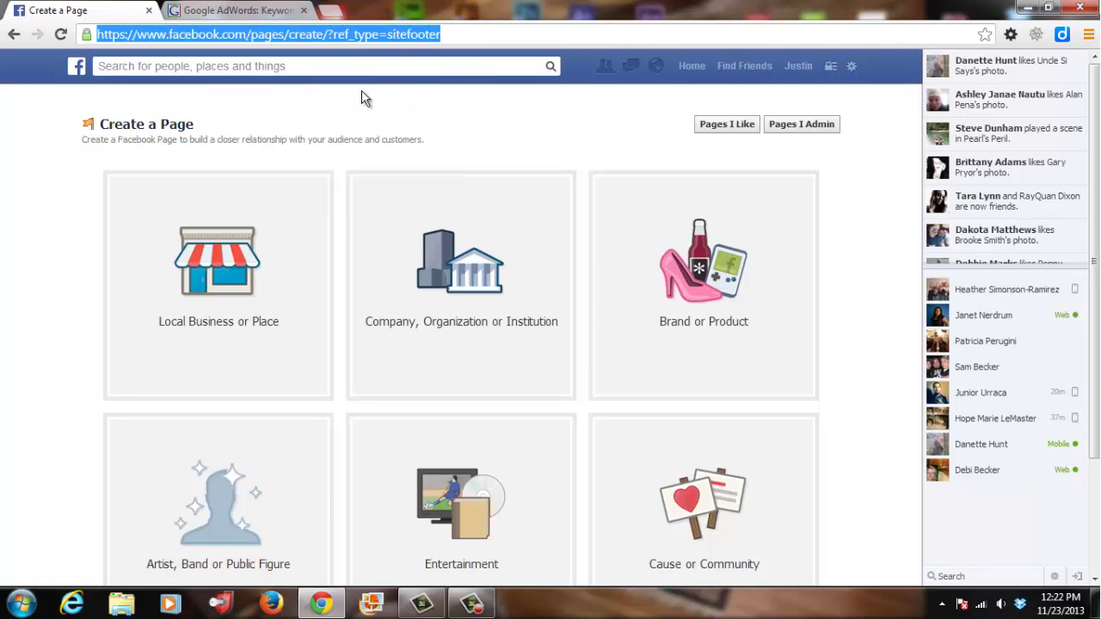
left_click(21, 602)
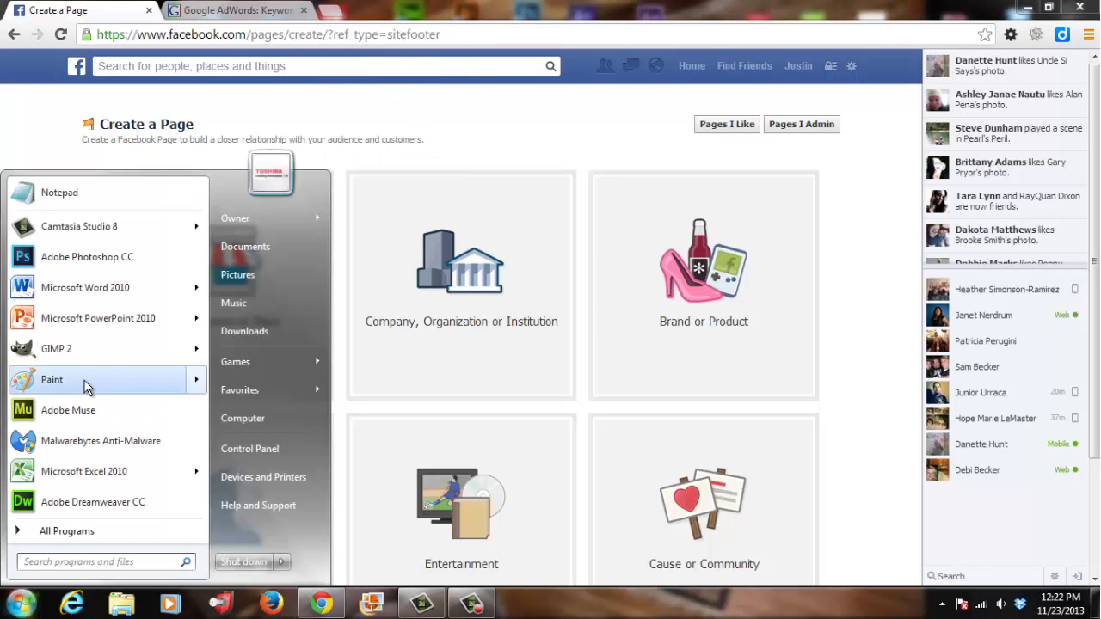
left_click(65, 197)
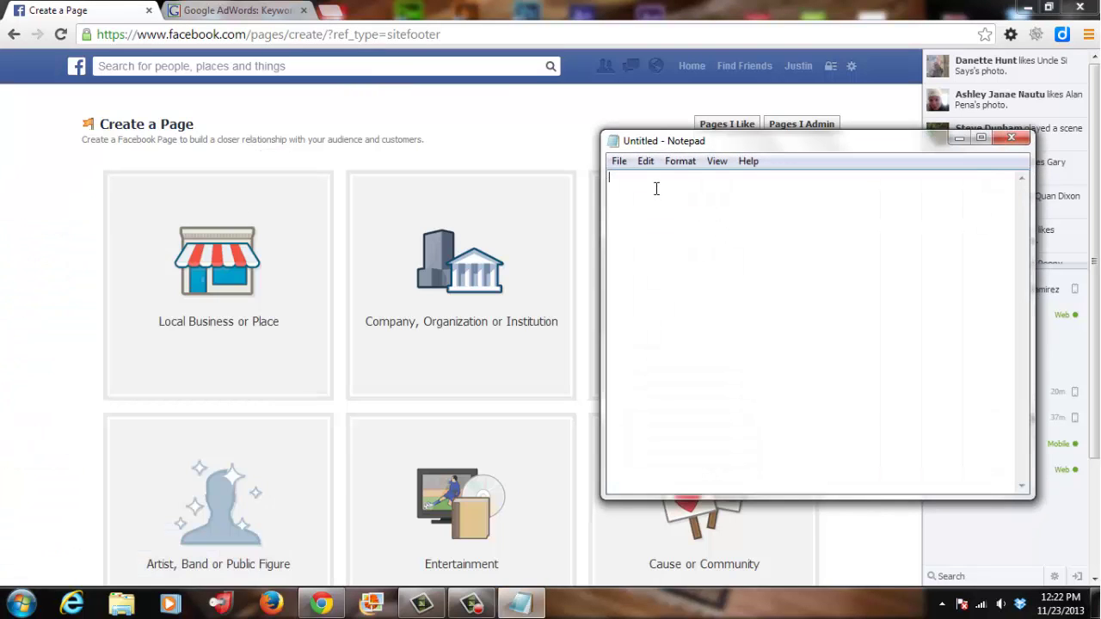
right_click(656, 188)
left_click(700, 256)
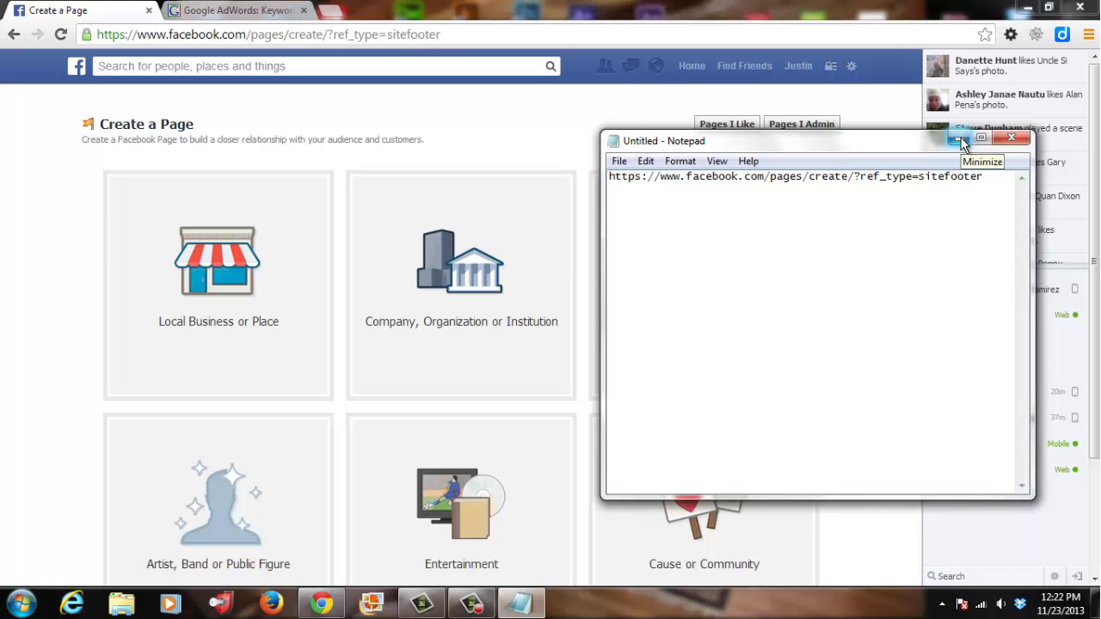
left_click(960, 141)
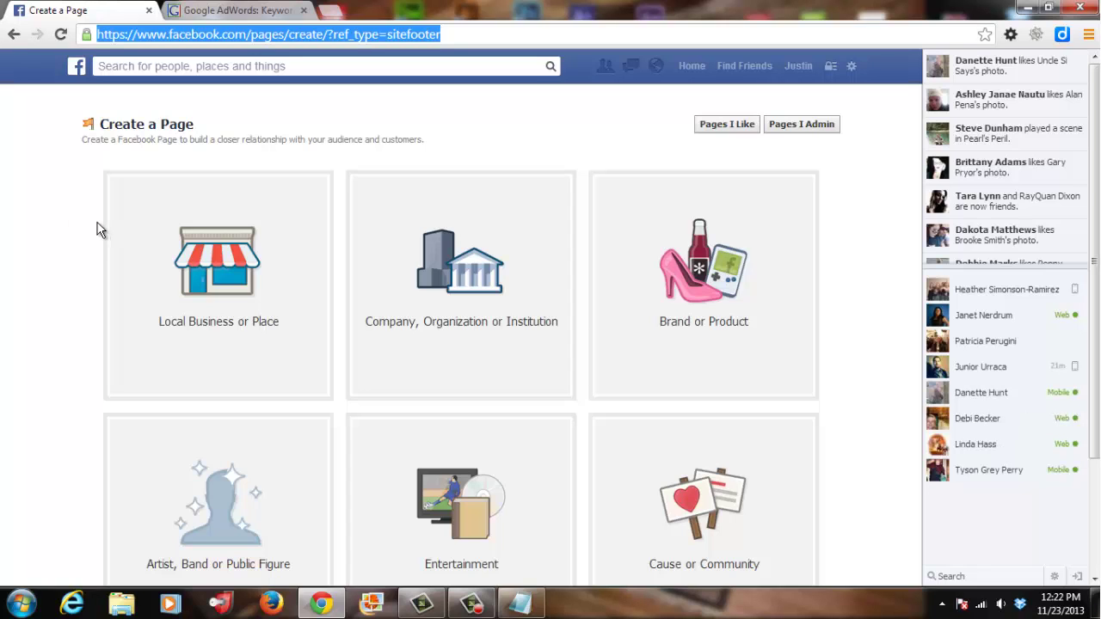
Look over the available page types and open the Local Business or Place form to examine its required details
scroll(62, 267, "down", 1)
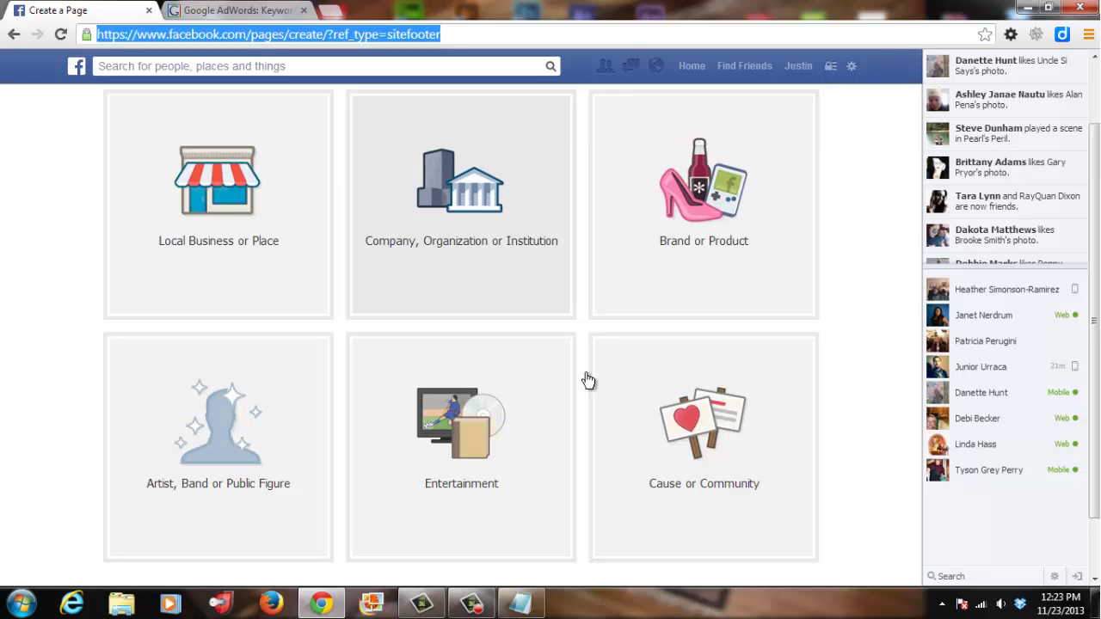
scroll(667, 490, "down", 1)
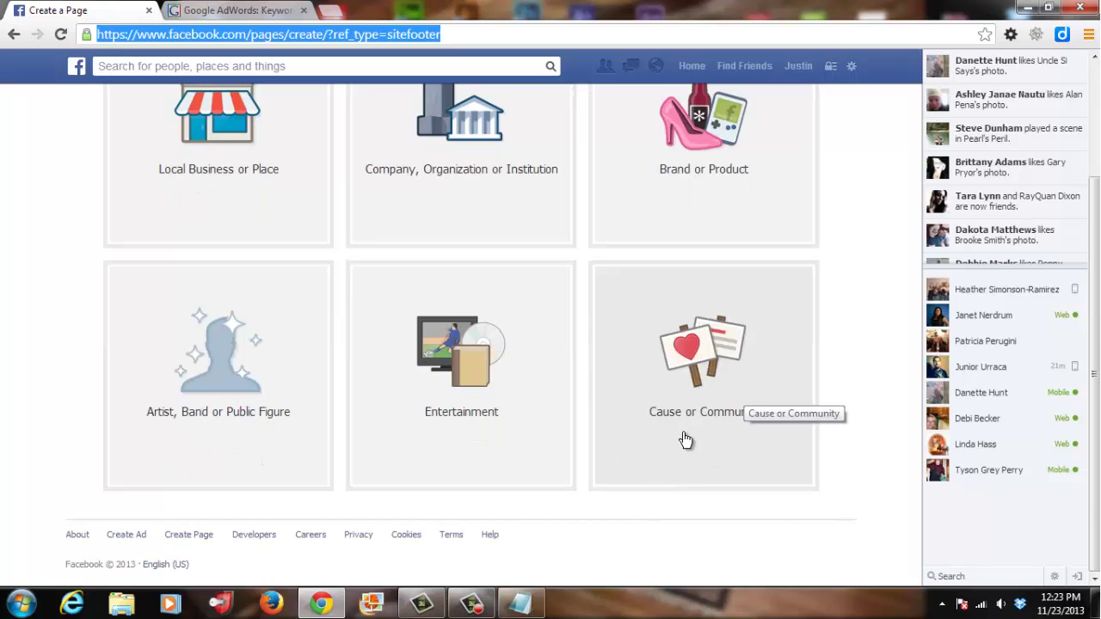
left_click(216, 219)
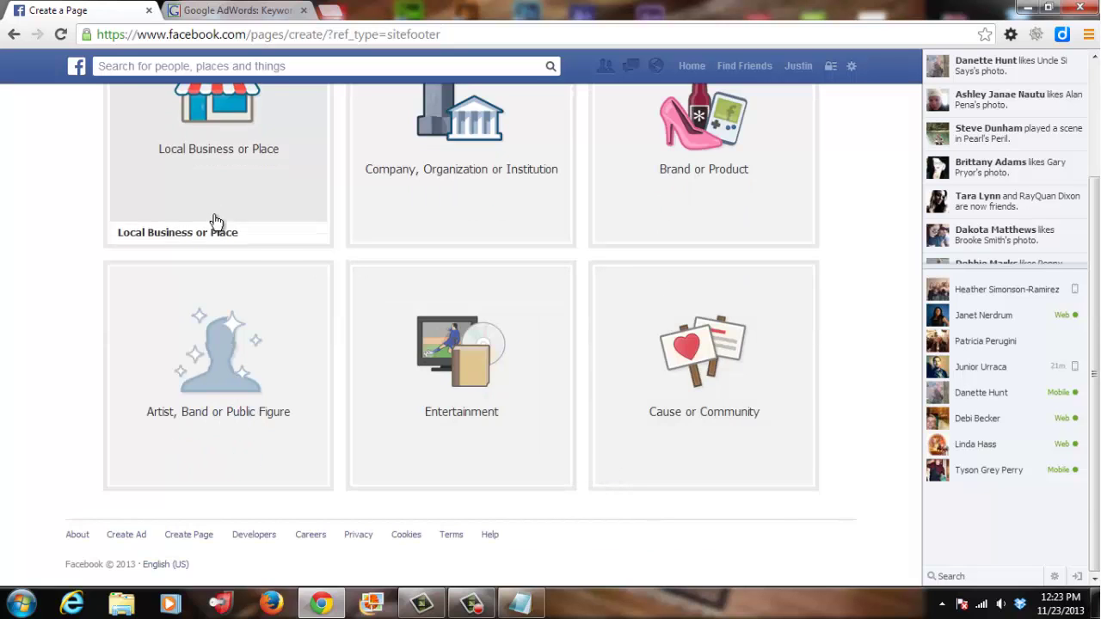
scroll(49, 218, "up", 1)
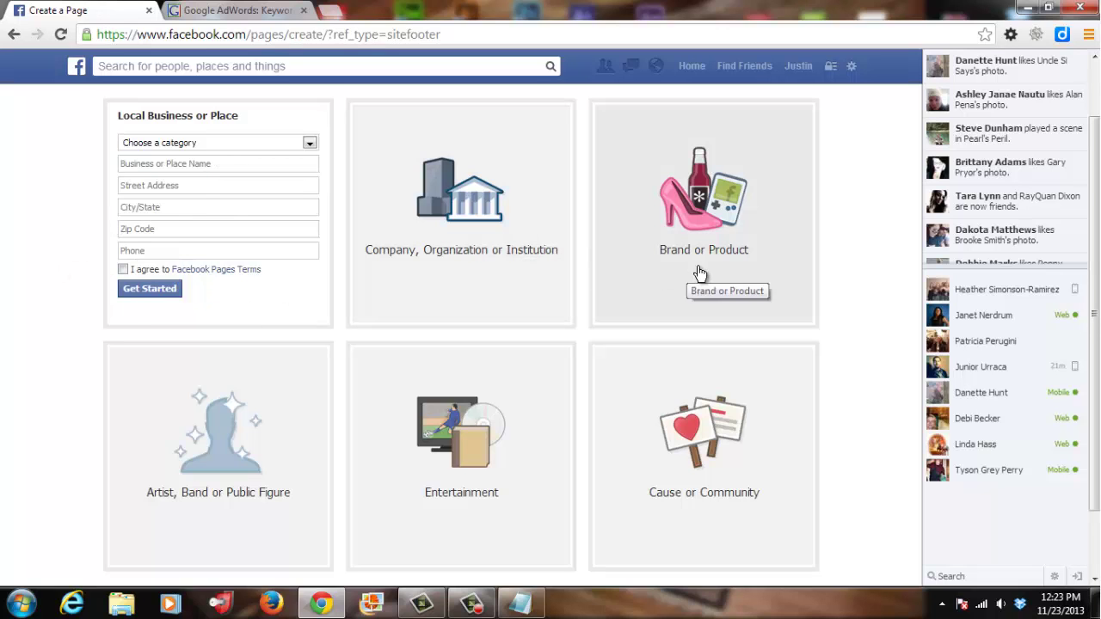
Open the Brand or Product form and examine the categories it offers without choosing one
left_click(659, 275)
left_click(685, 155)
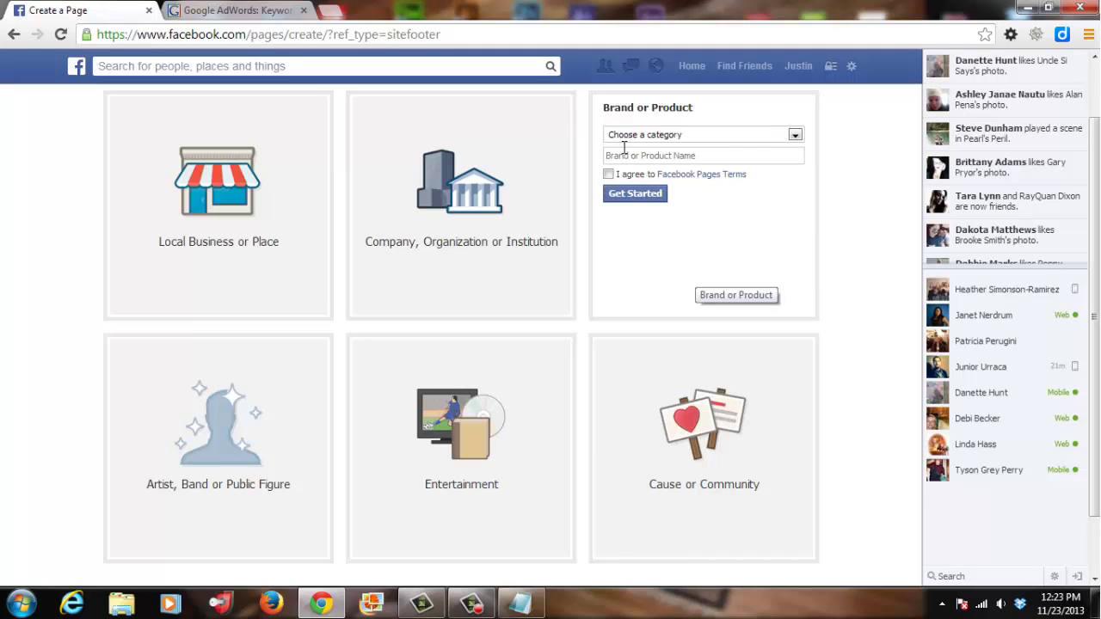
left_click(793, 138)
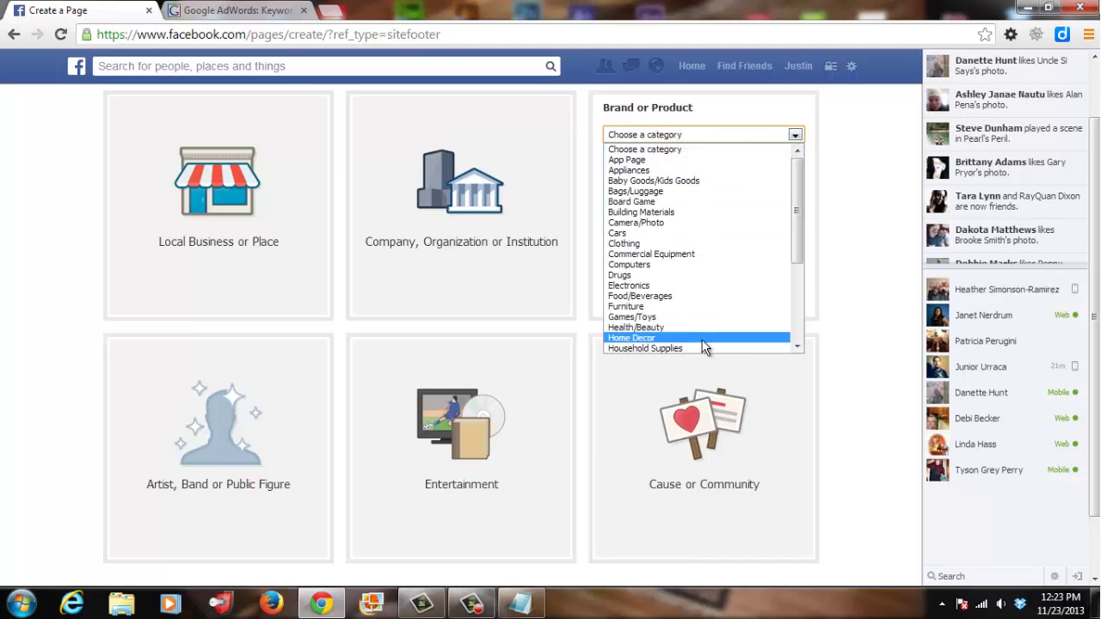
scroll(799, 313, "down", 3)
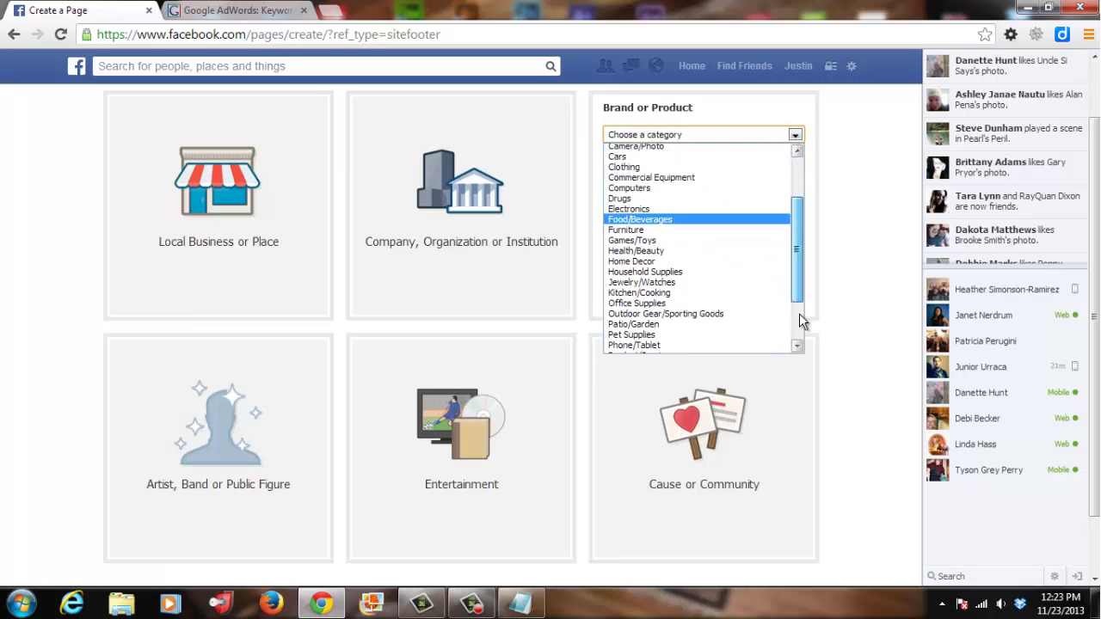
left_click(856, 268)
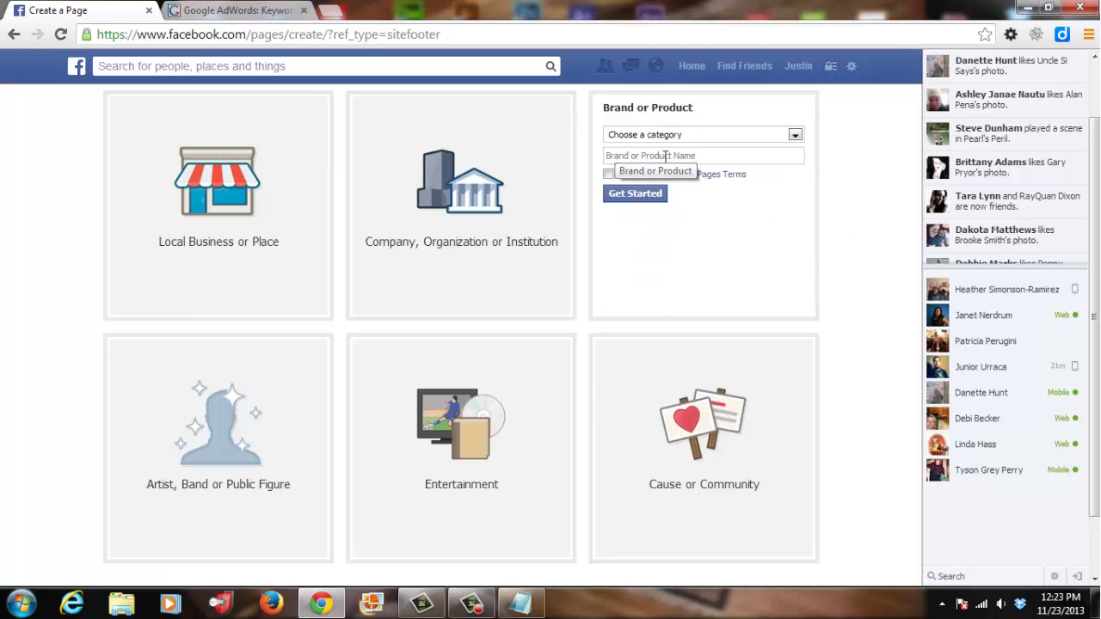
Choose Cause or Community as the type of the new page and get ready to name it
scroll(610, 305, "down", 1)
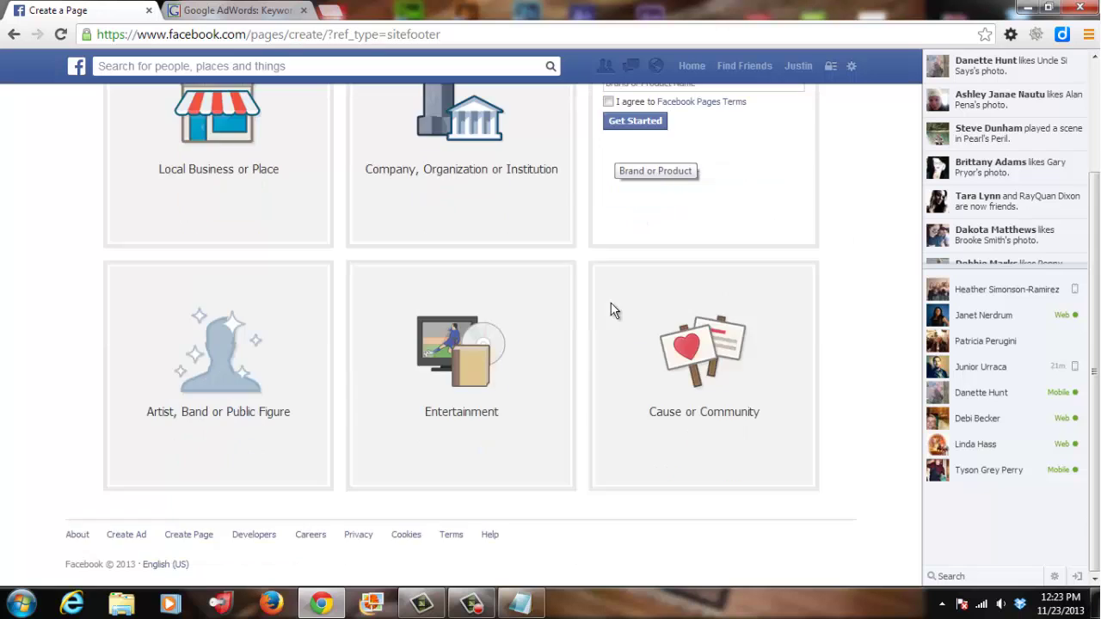
scroll(494, 309, "up", 2)
scroll(594, 317, "down", 2)
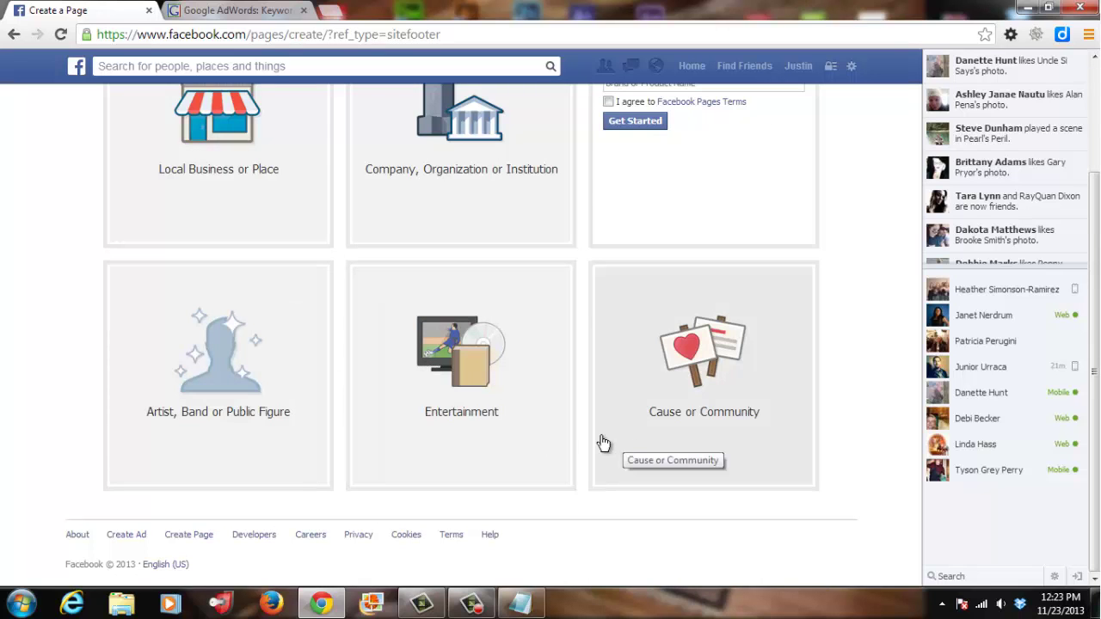
left_click(697, 410)
left_click(776, 324)
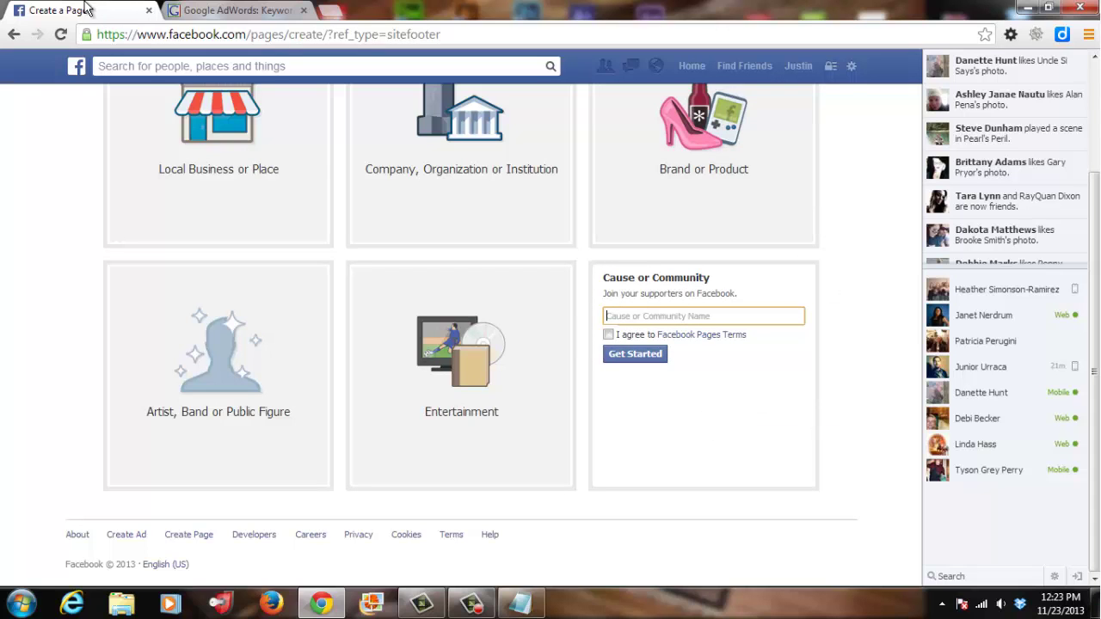
Copy the keyword "health and fitness tips" from the Keyword Planner results and return to the Facebook page creation form
left_click(229, 15)
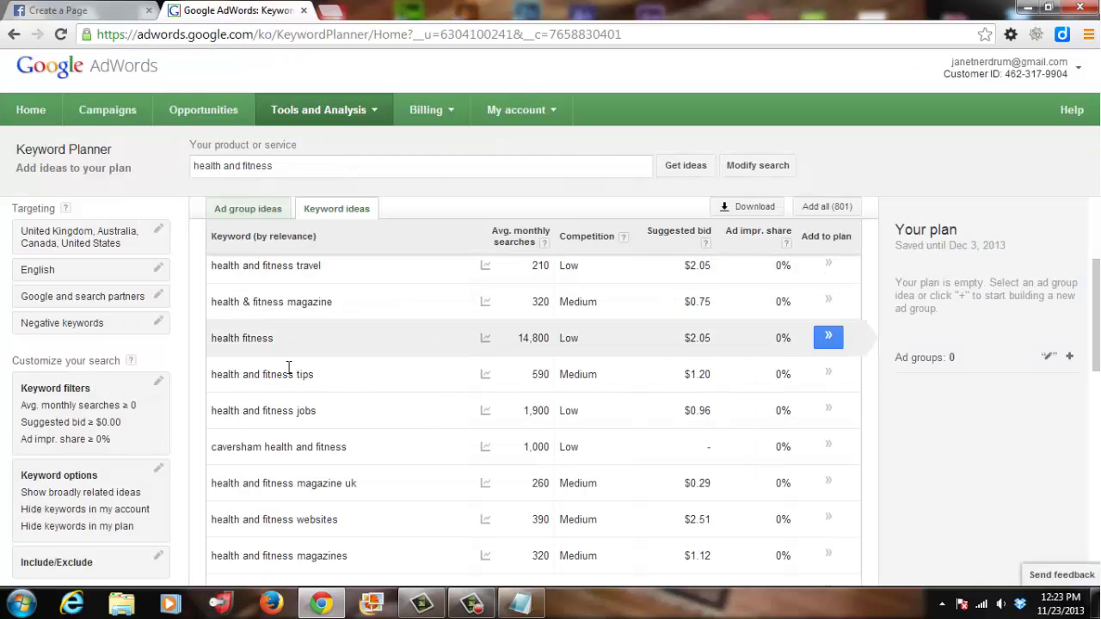
mouse_move(315, 376)
left_mouse_down()
mouse_move(205, 380)
mouse_move(319, 388)
mouse_move(304, 373)
mouse_move(210, 377)
left_mouse_up()
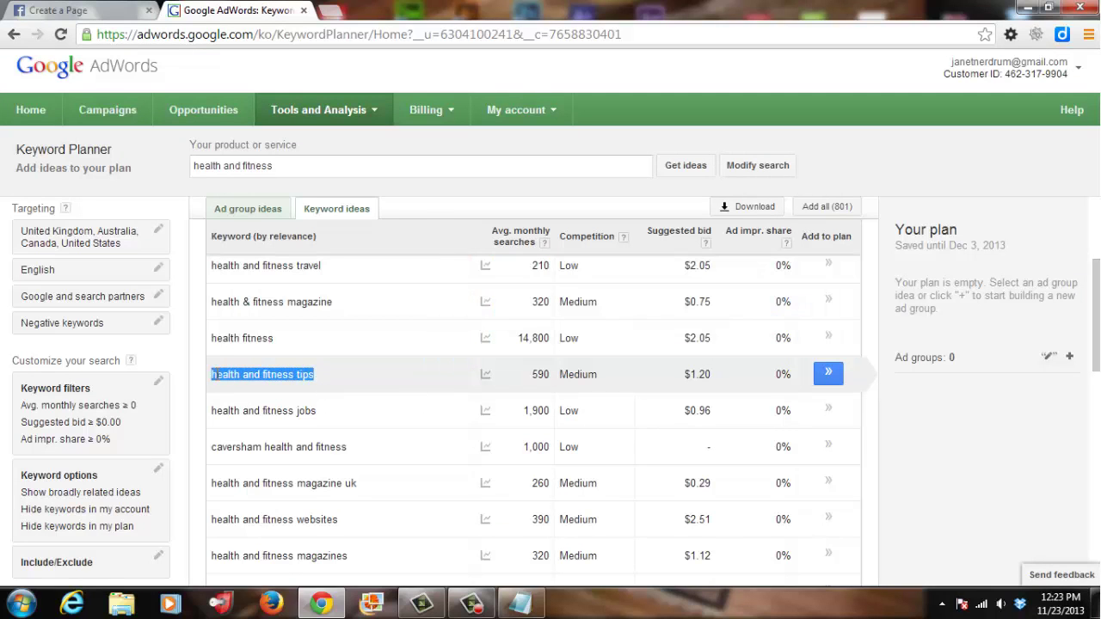
right_click(220, 375)
left_click(250, 384)
left_click(120, 11)
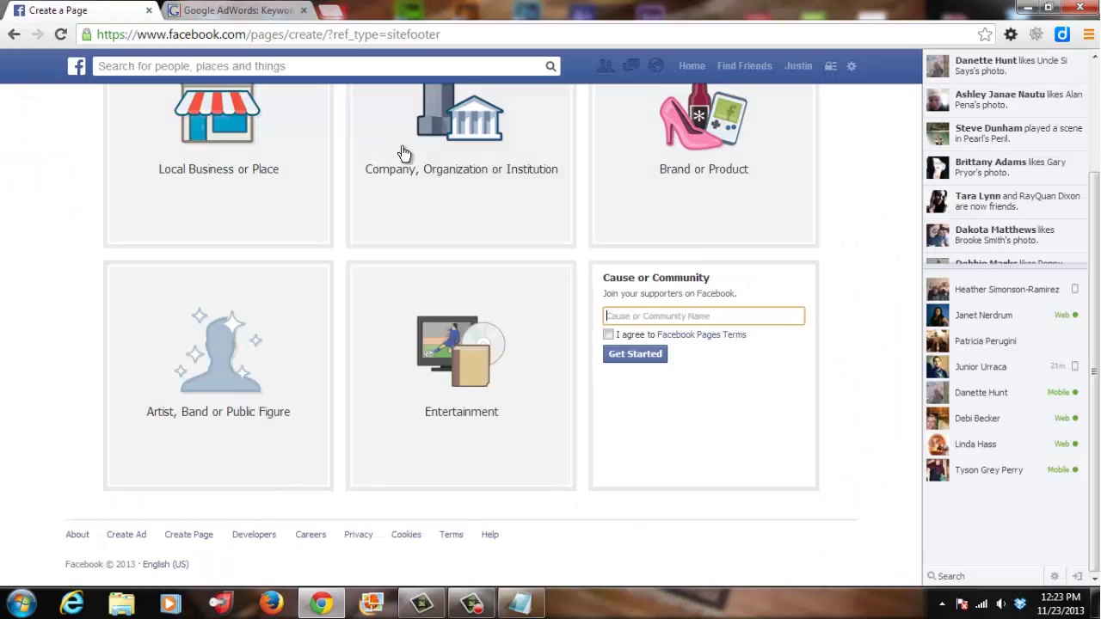
Name the Cause or Community page "health and fitness tips", agree to the Facebook Pages Terms and start its setup
right_click(626, 322)
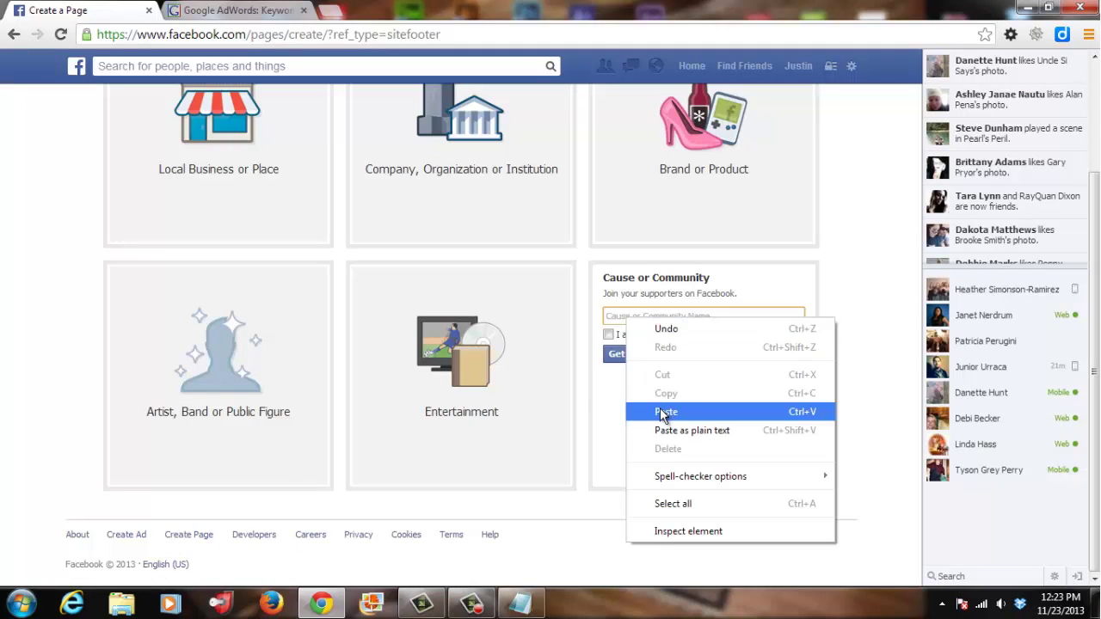
left_click(666, 411)
left_click(608, 335)
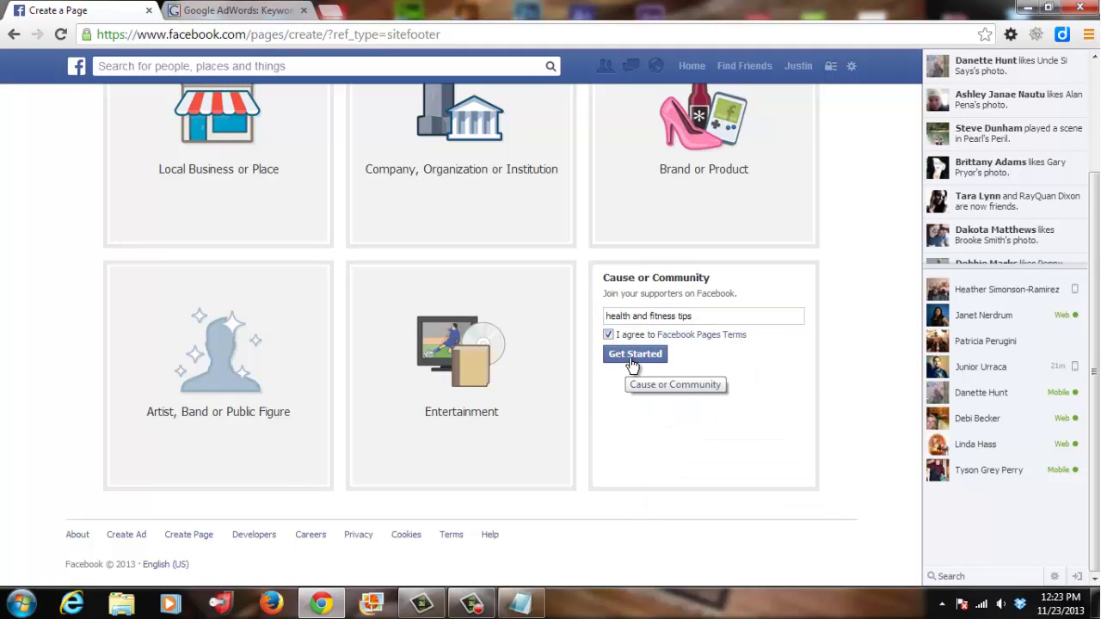
left_click(631, 360)
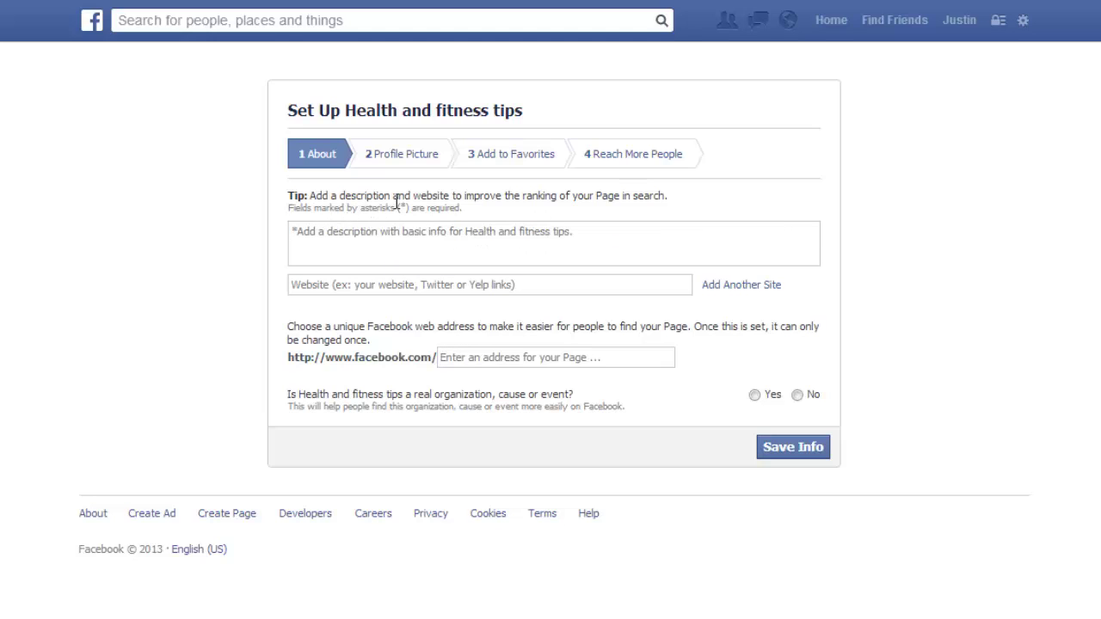
left_click(564, 233)
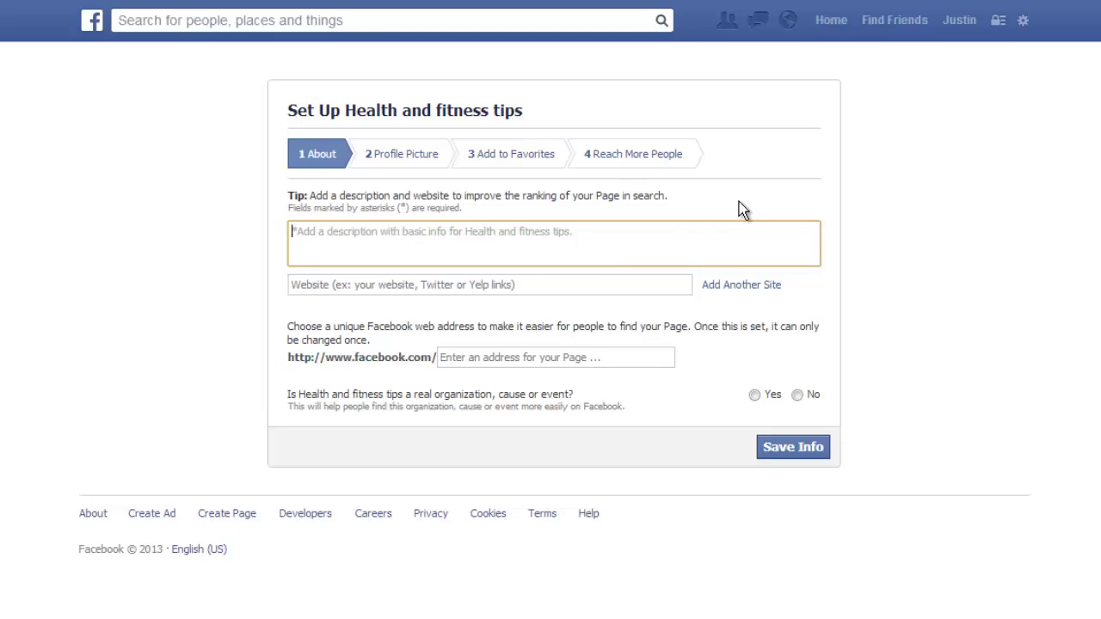
type("h")
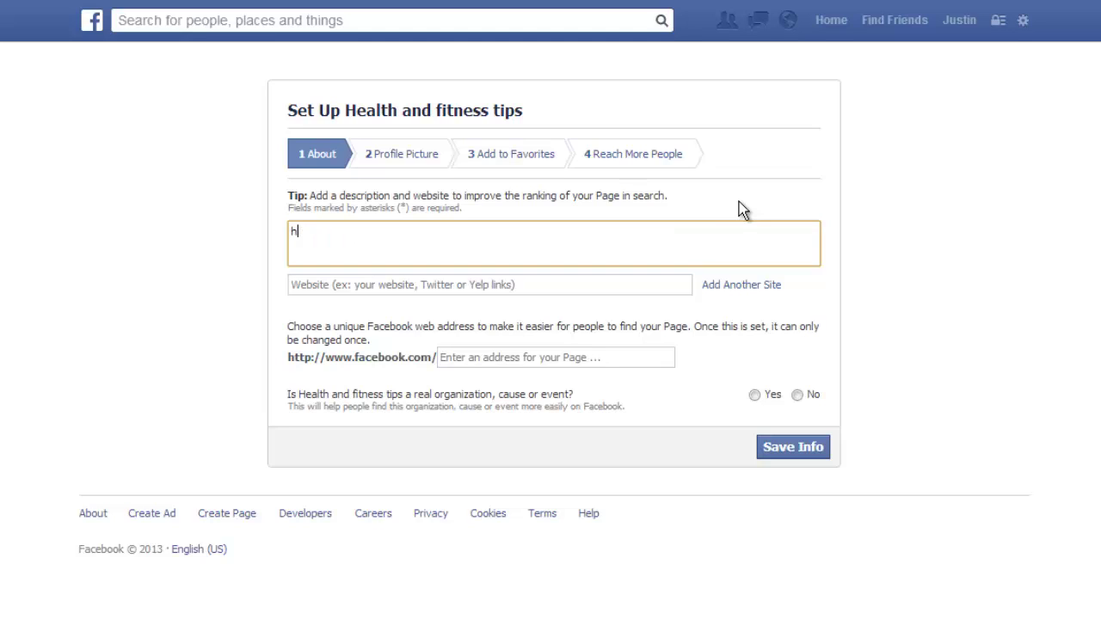
type("tttp://www.health")
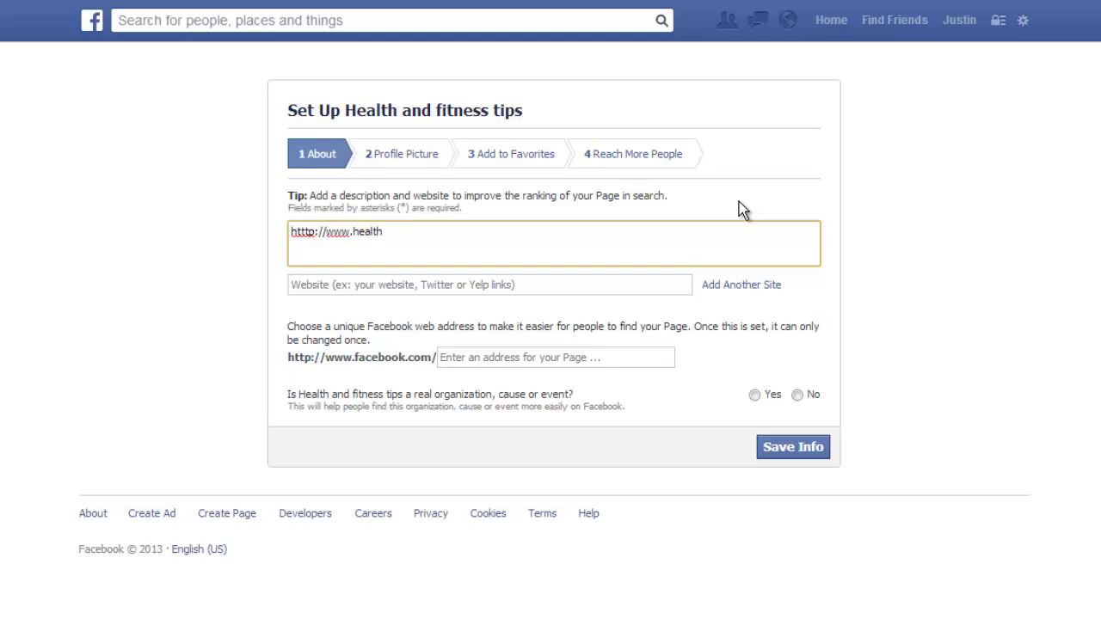
type(".com")
right_click(410, 232)
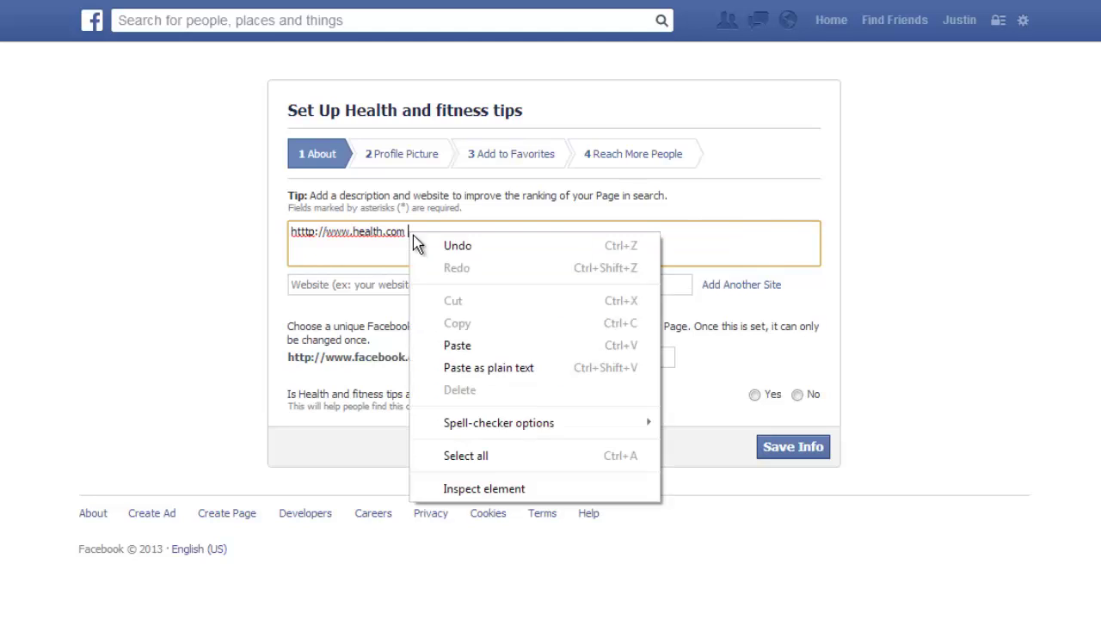
left_click(473, 344)
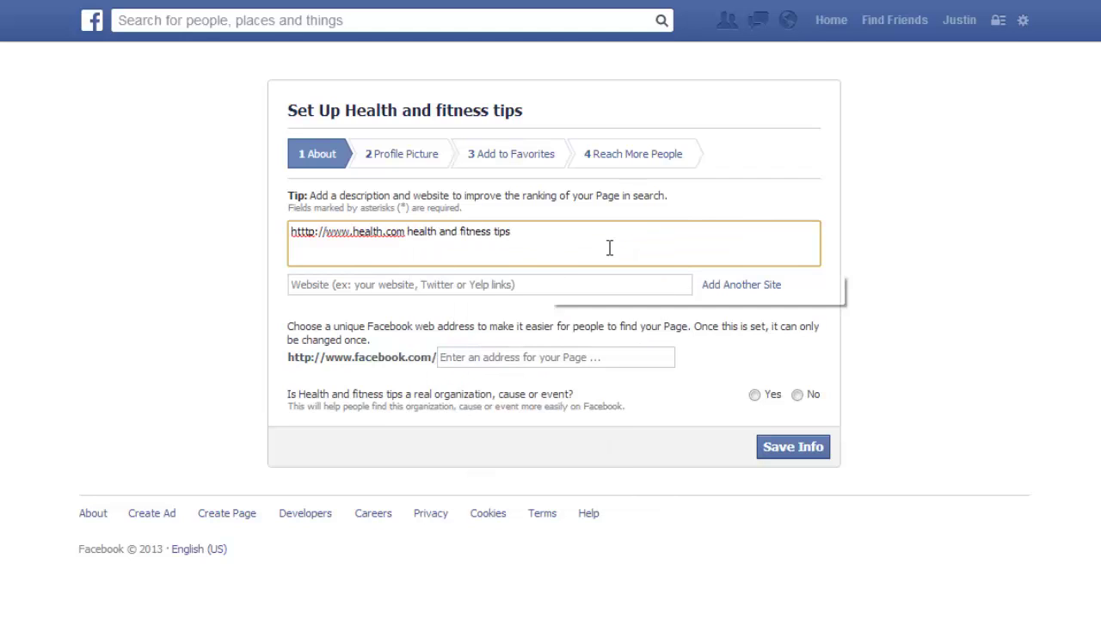
type("jfksgs")
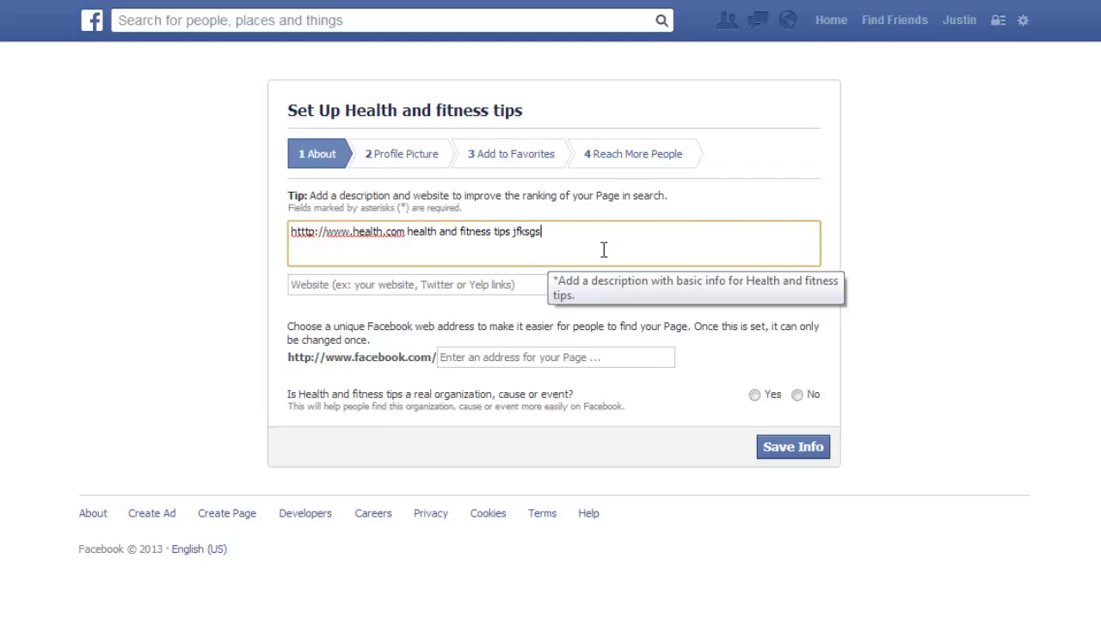
type("jgksdjgdsjghdoeryt roriotjhtgkgje")
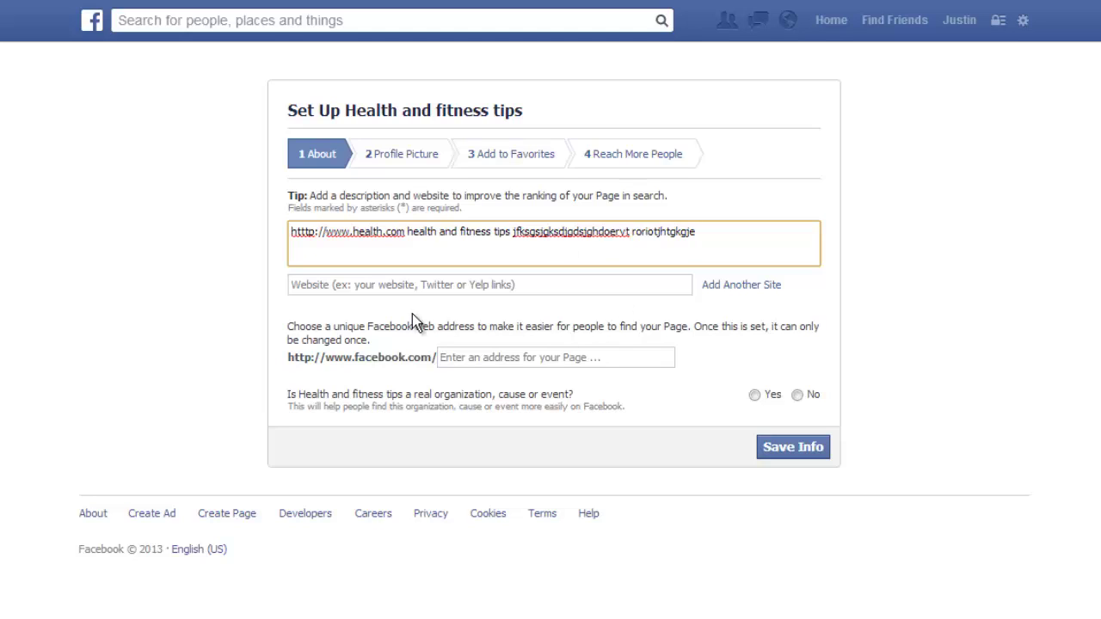
Add a second website entry and paste "health and fitness tips" as the page's unique Facebook web address
left_click(356, 284)
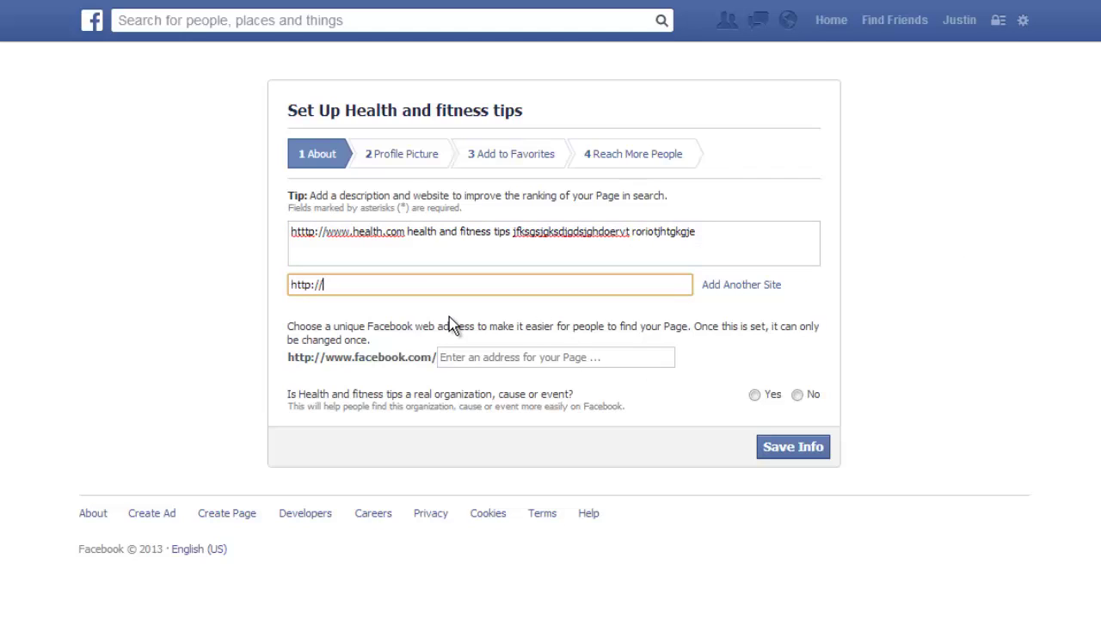
left_click(750, 288)
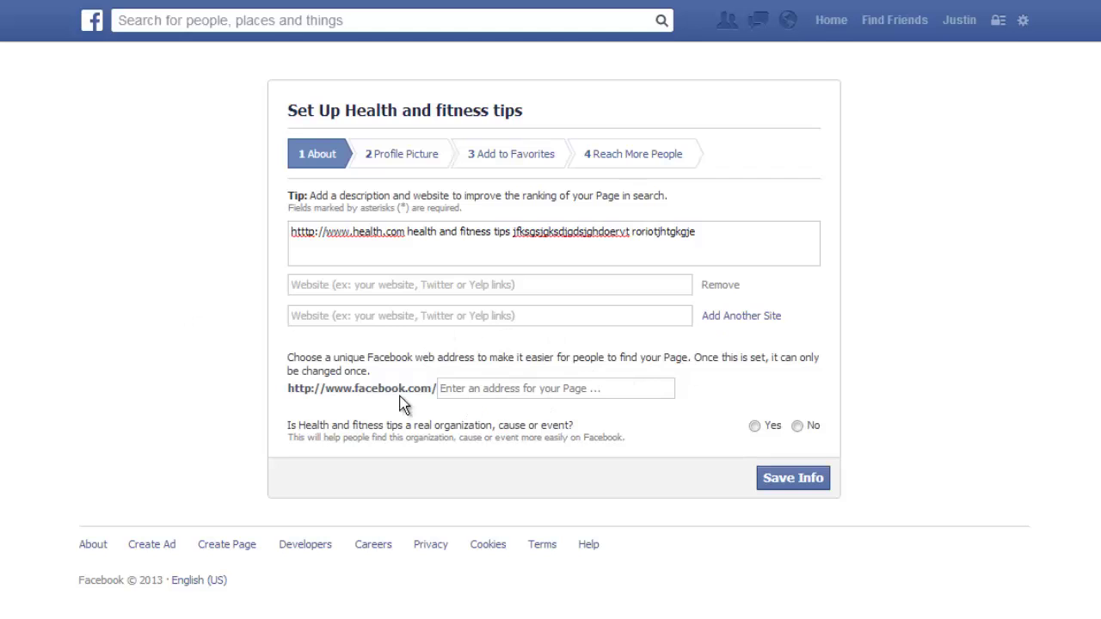
left_click(443, 387)
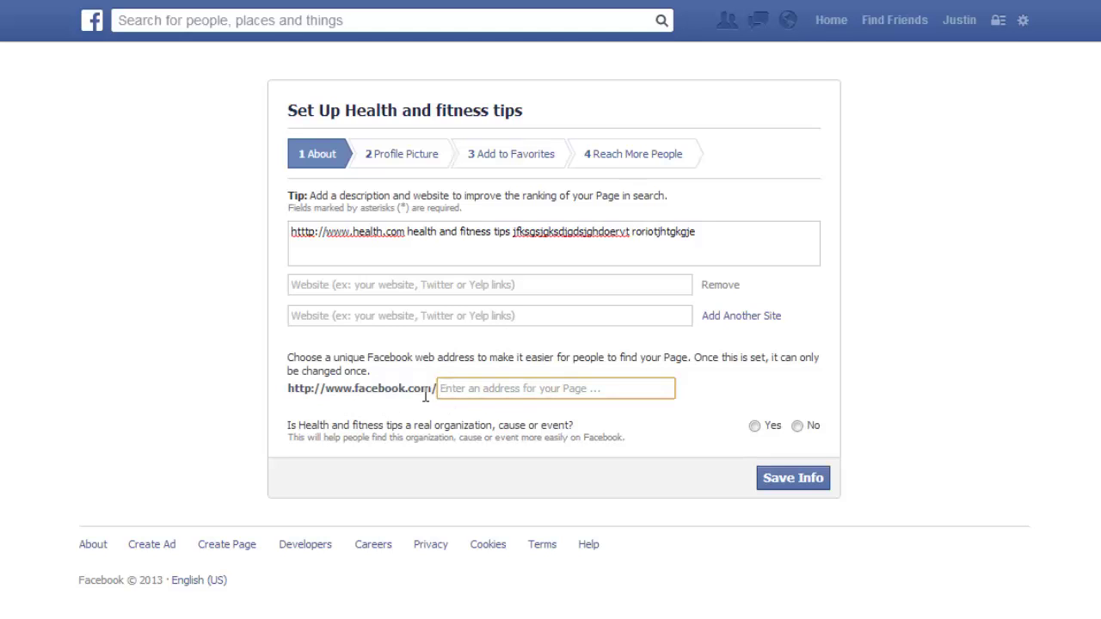
right_click(459, 390)
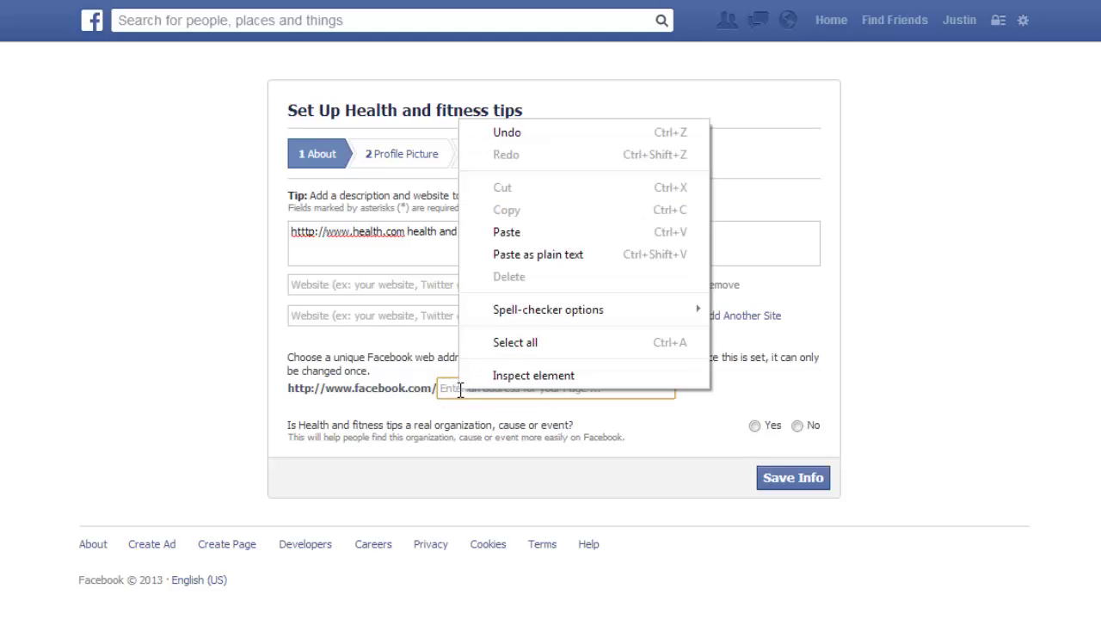
left_click(526, 234)
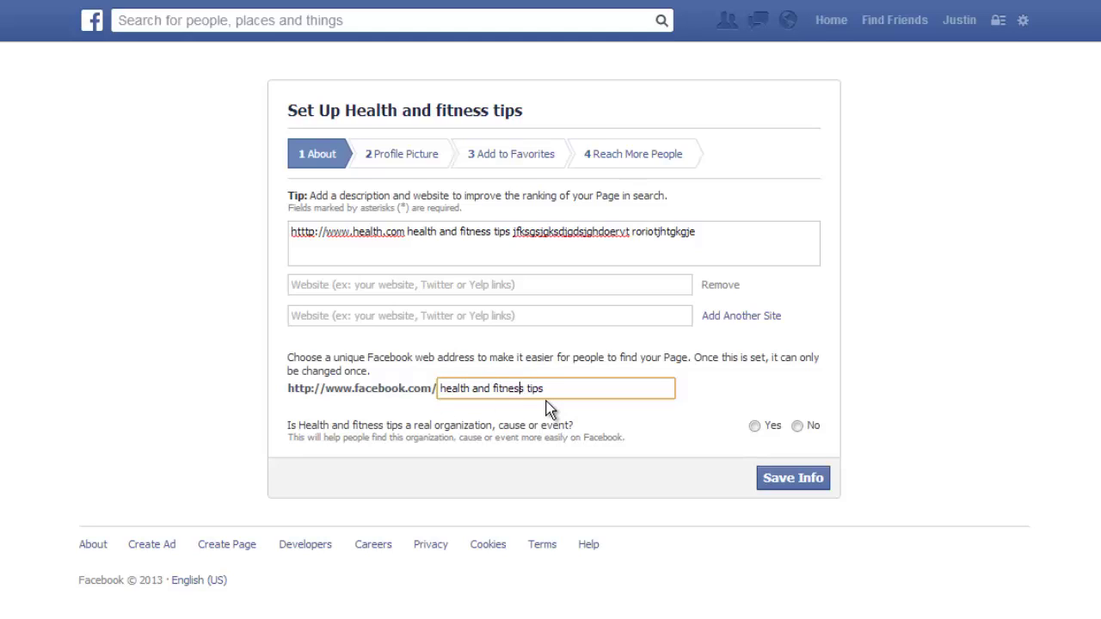
Try replacing the spaces in the page's web address with hyphens and running the words together
key("Left")
key("Left")
key("Left")
key("Left")
key("Left")
key("Left")
key("Left")
key("Left")
key("Left")
key("BackSpace")
type("-")
key("BackSpace")
type("-")
key("BackSpace")
key("BackSpace")
key("Right")
key("Right")
key("Right")
key("Right")
key("BackSpace")
Clear the page's web address and delete the whole sample description
left_click_drag(582, 393, 404, 387)
key("BackSpace")
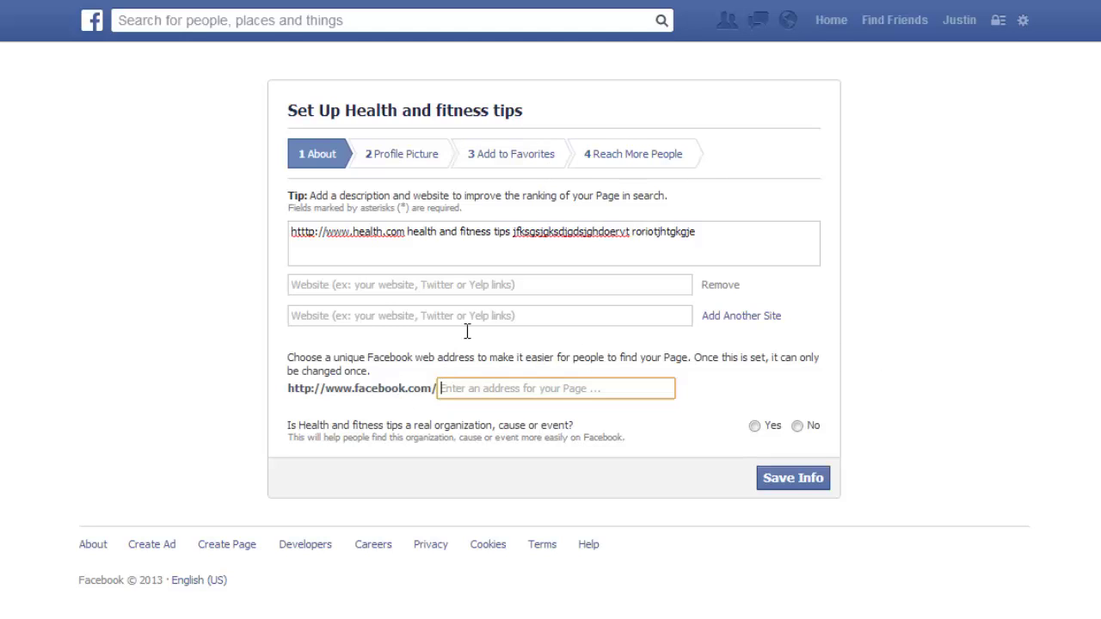
left_click_drag(705, 235, 235, 240)
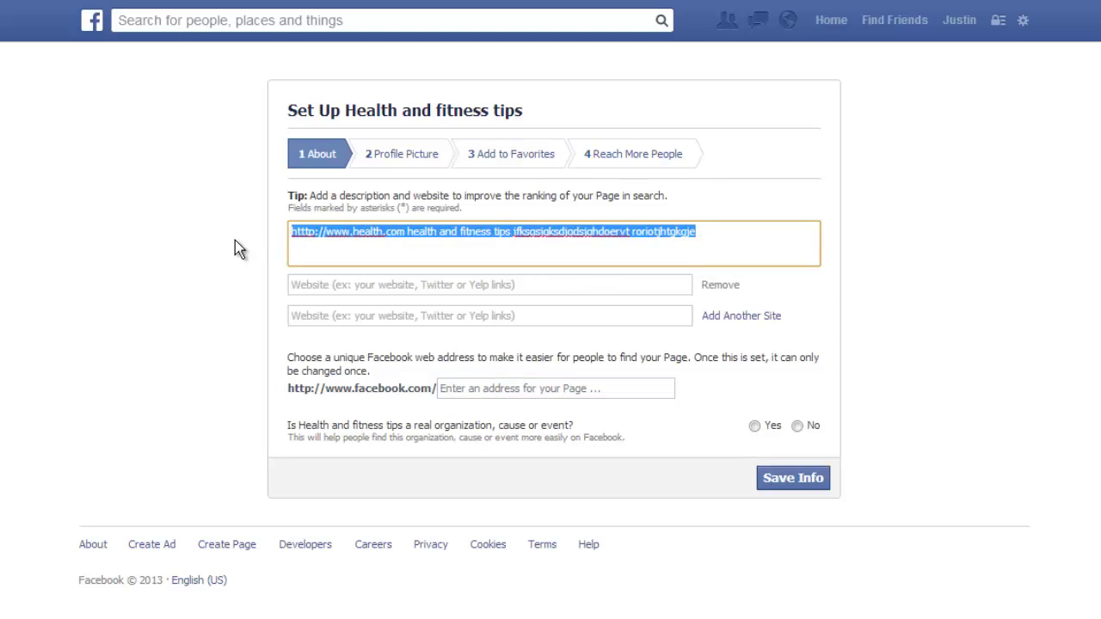
key("BackSpace")
left_click(187, 350)
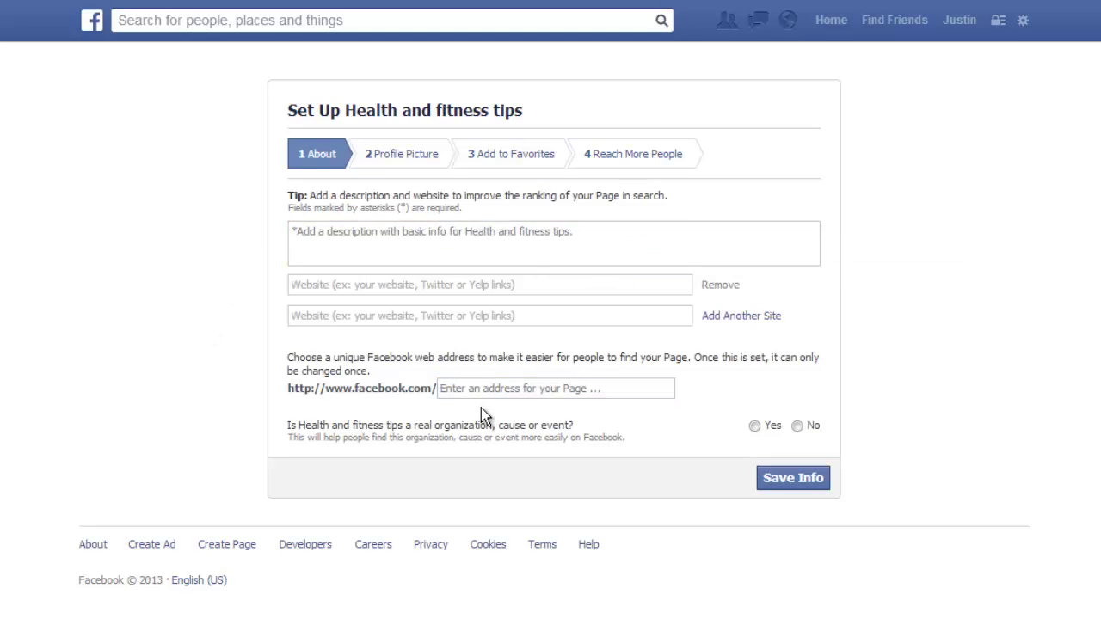
Leave the setup form for the news feed, open the Lead Me Home page and dismiss its Invite Your Friends tip
left_click(93, 31)
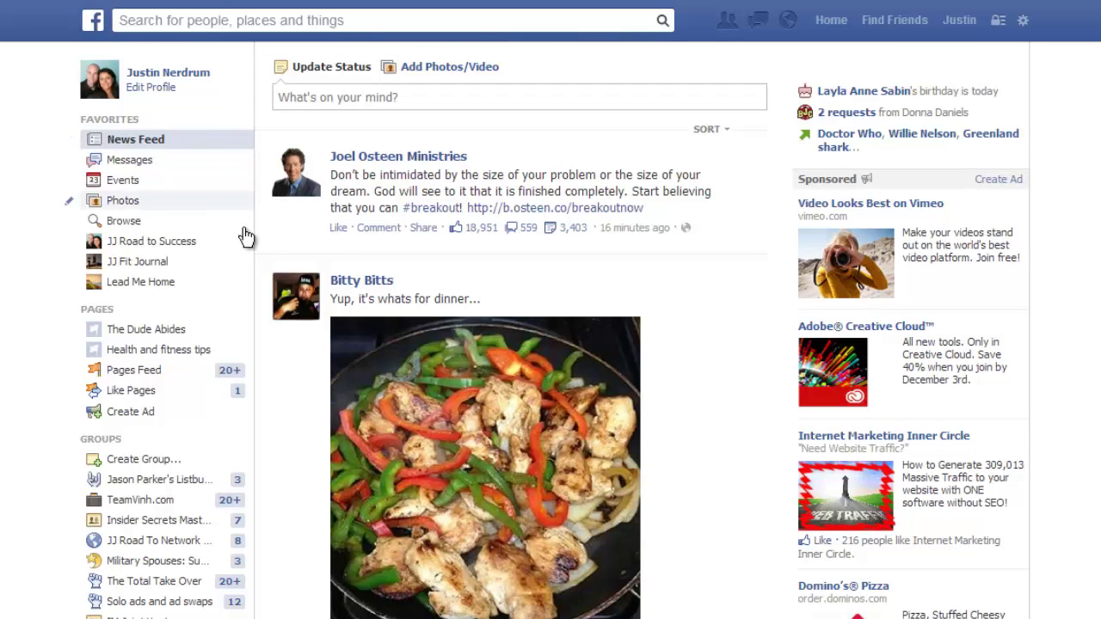
left_click(140, 283)
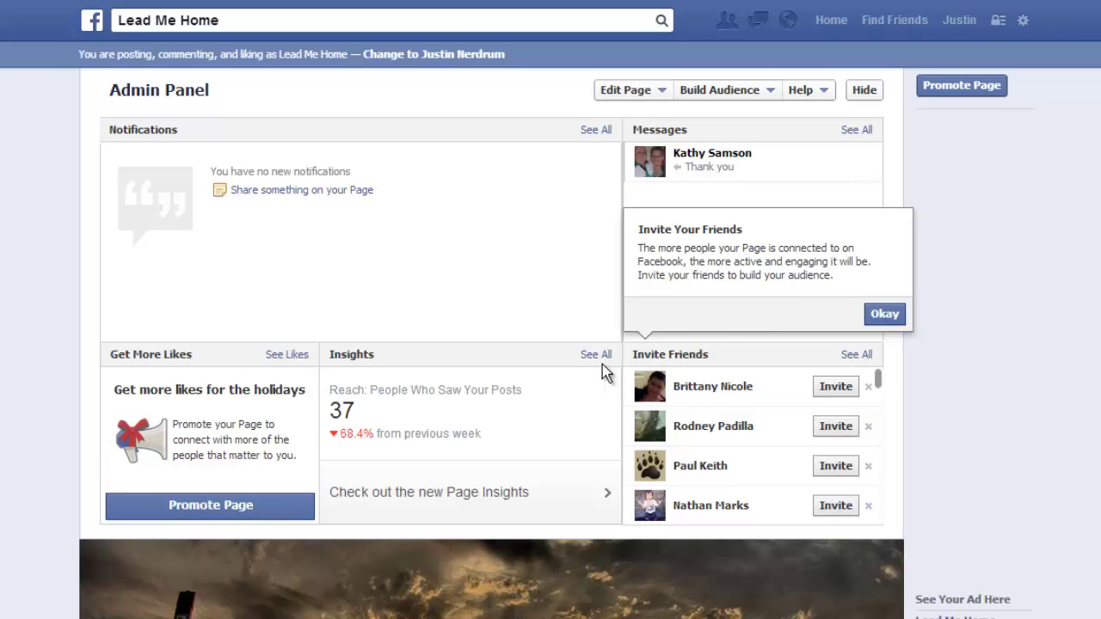
left_click(886, 314)
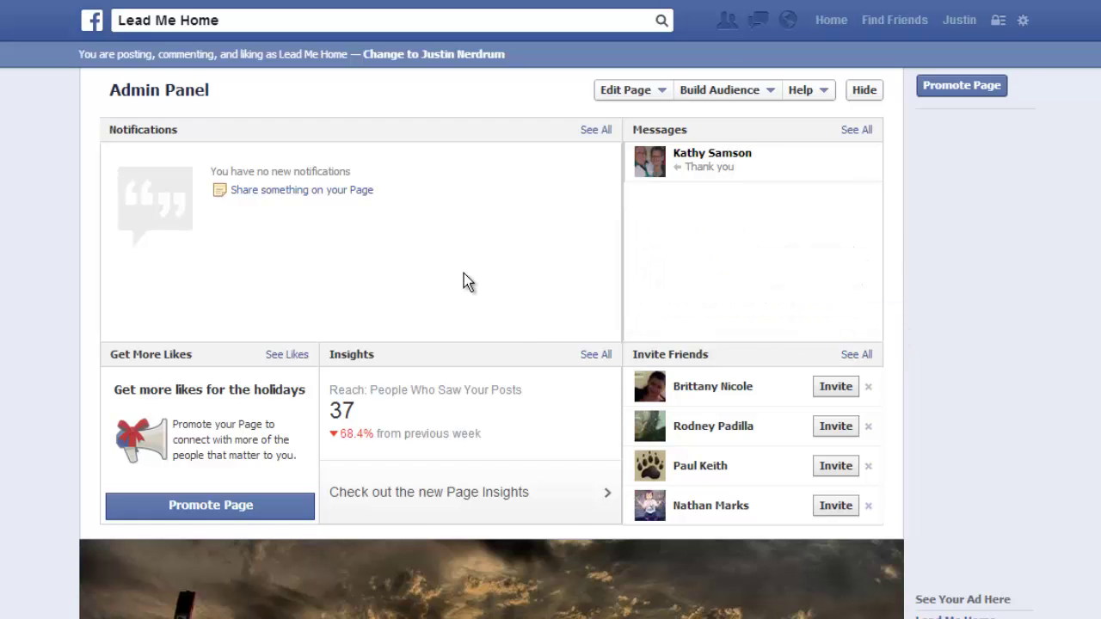
Look over the Lead Me Home page's cover and profile area and open its page information for updating
scroll(464, 273, "down", 2)
scroll(464, 274, "down", 2)
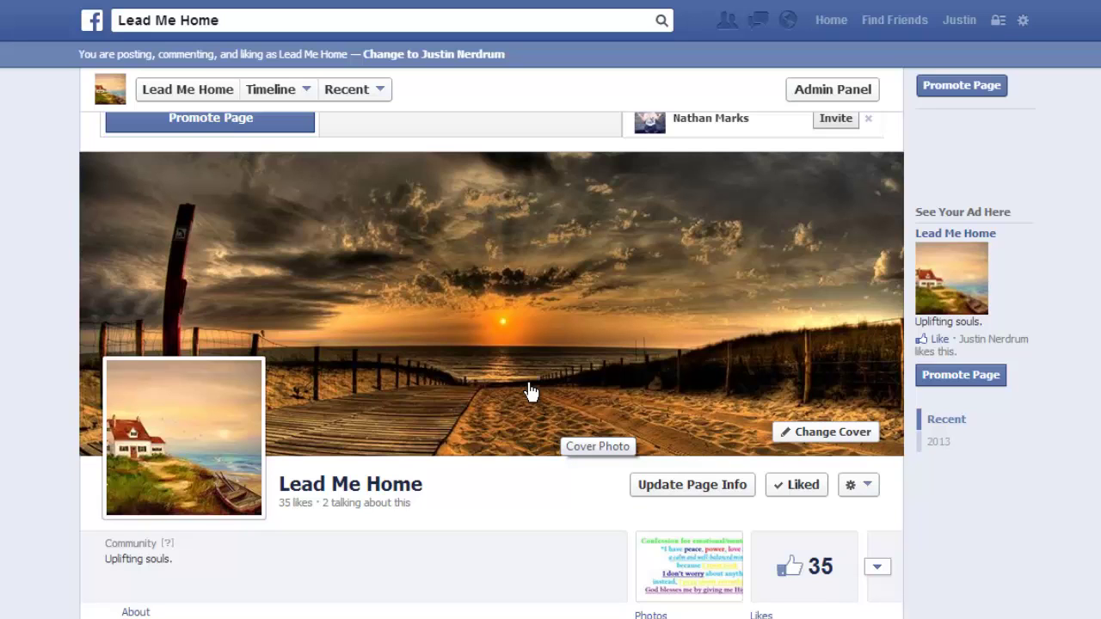
scroll(531, 392, "up", 4)
left_click(653, 95)
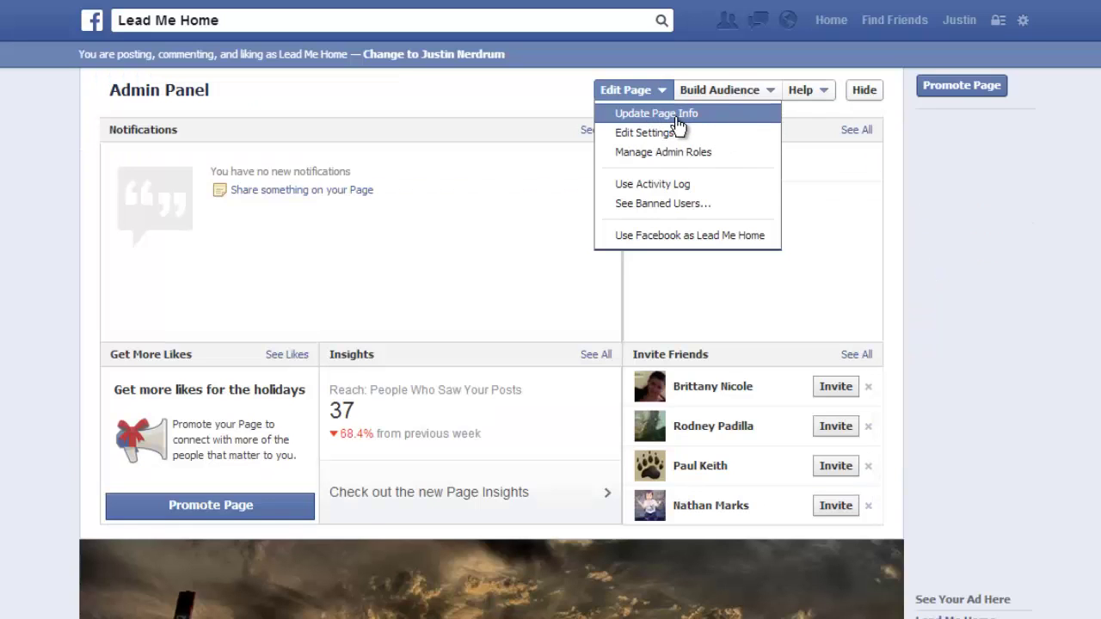
left_click(663, 118)
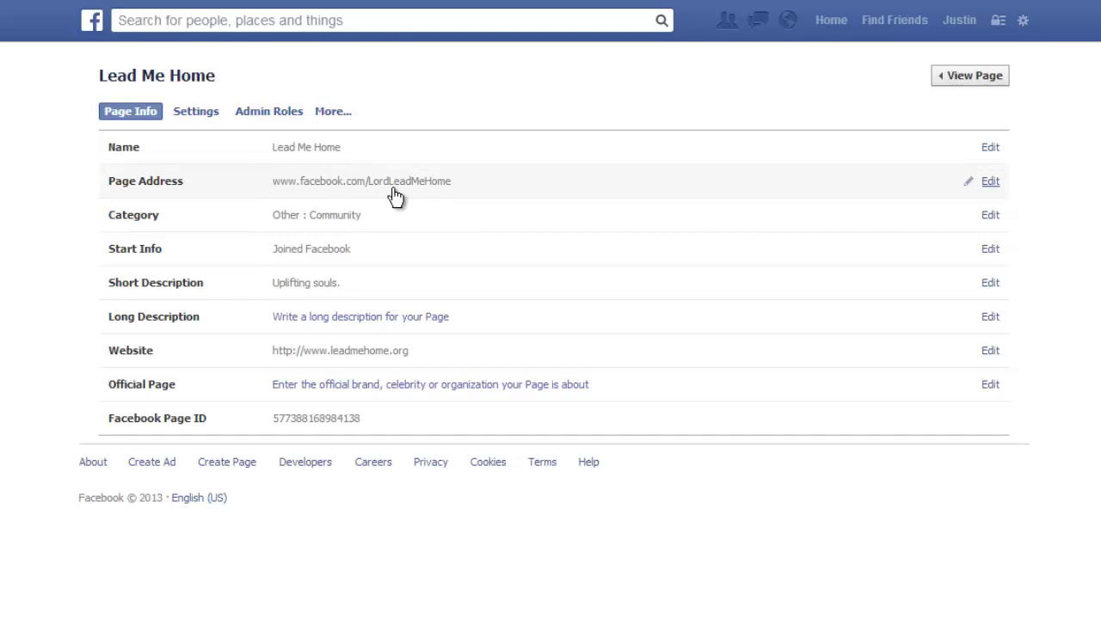
Check the editing options for the page address and close them without making changes
left_click(985, 186)
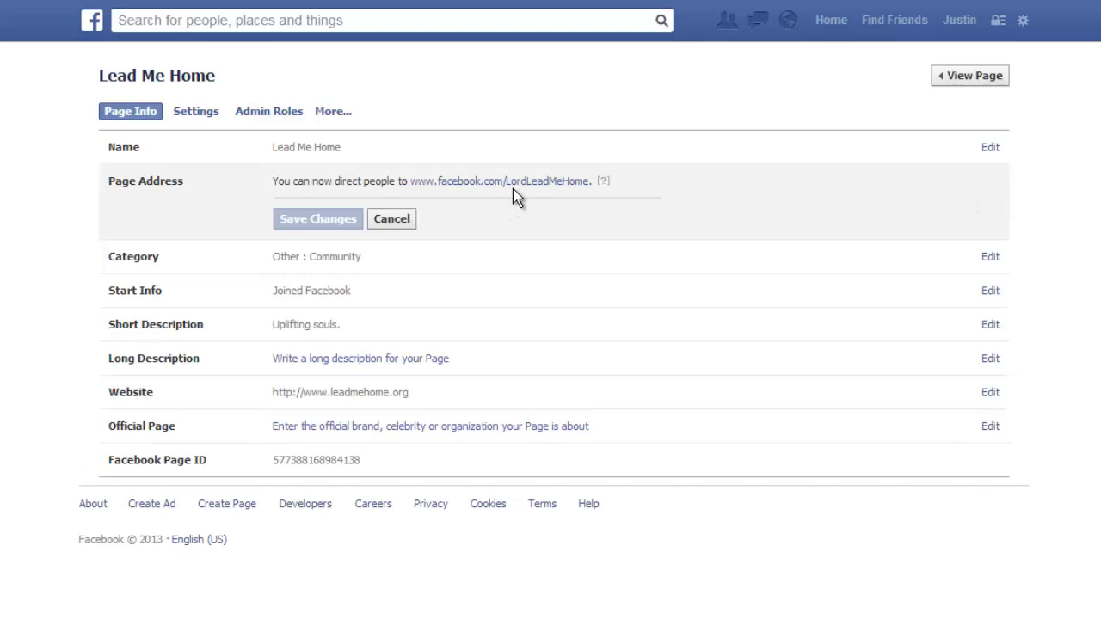
left_click(391, 220)
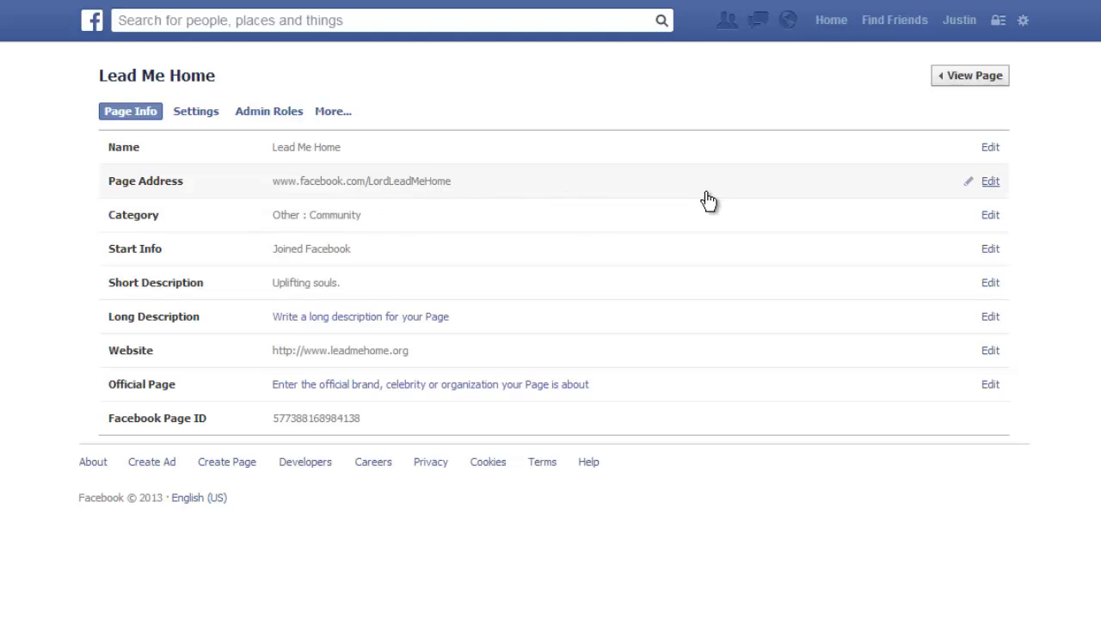
left_click(988, 184)
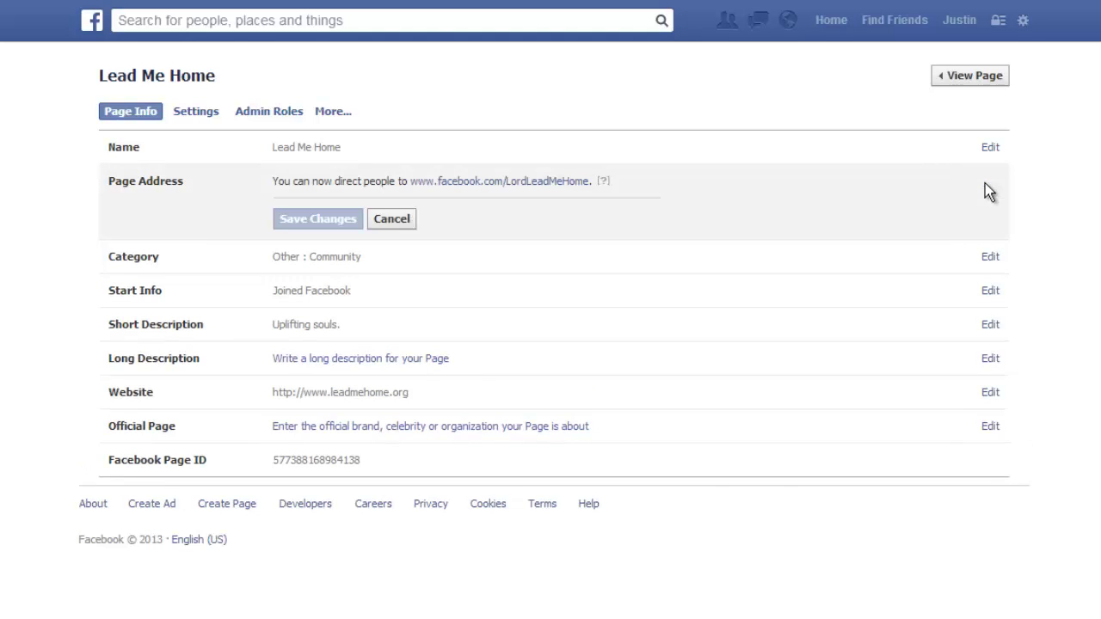
left_click(389, 220)
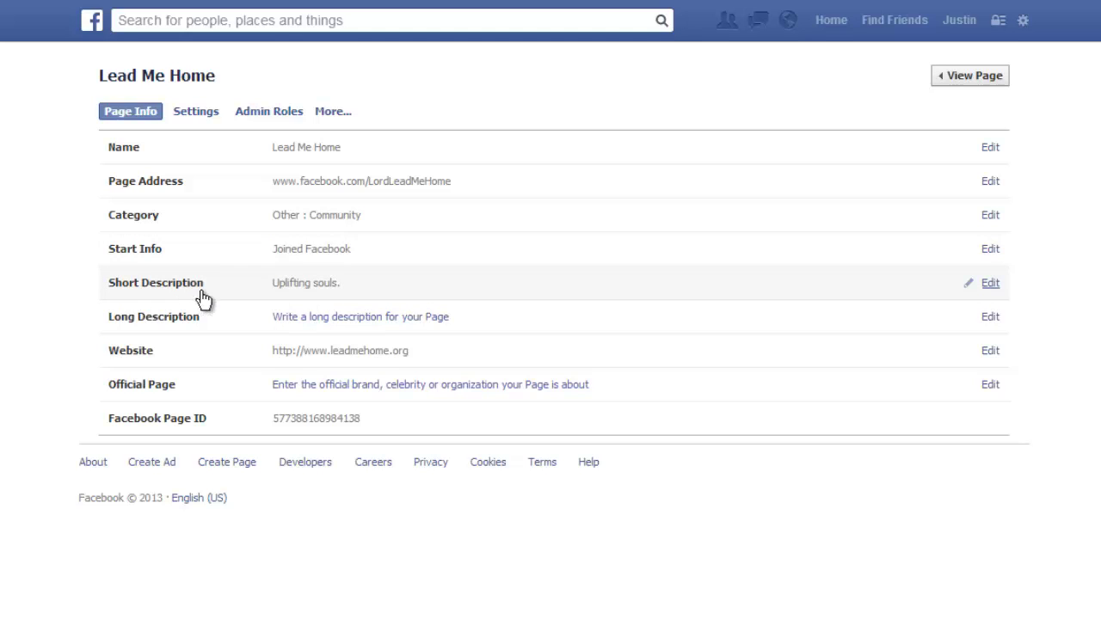
Review the short description, long description and official page fields in turn, leaving each one without saving
left_click(990, 286)
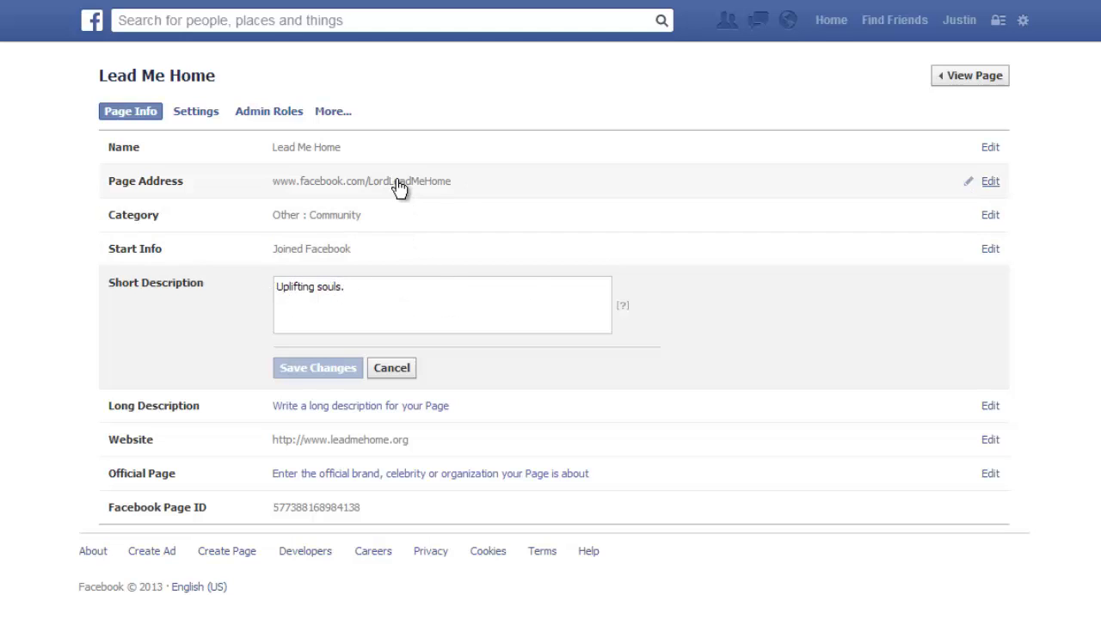
left_click(394, 370)
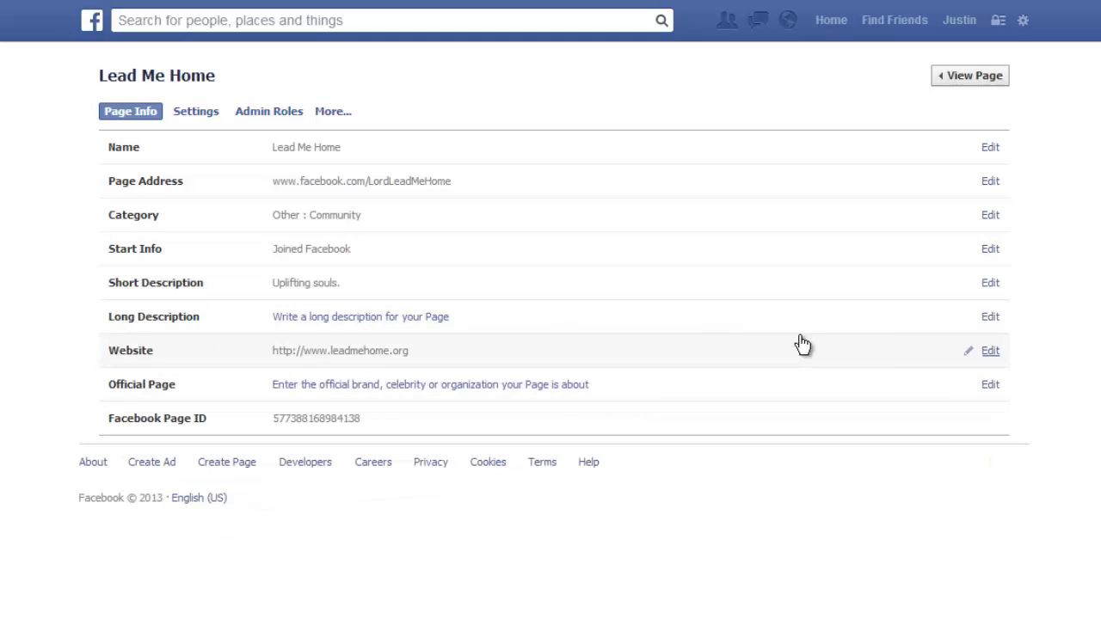
left_click(990, 318)
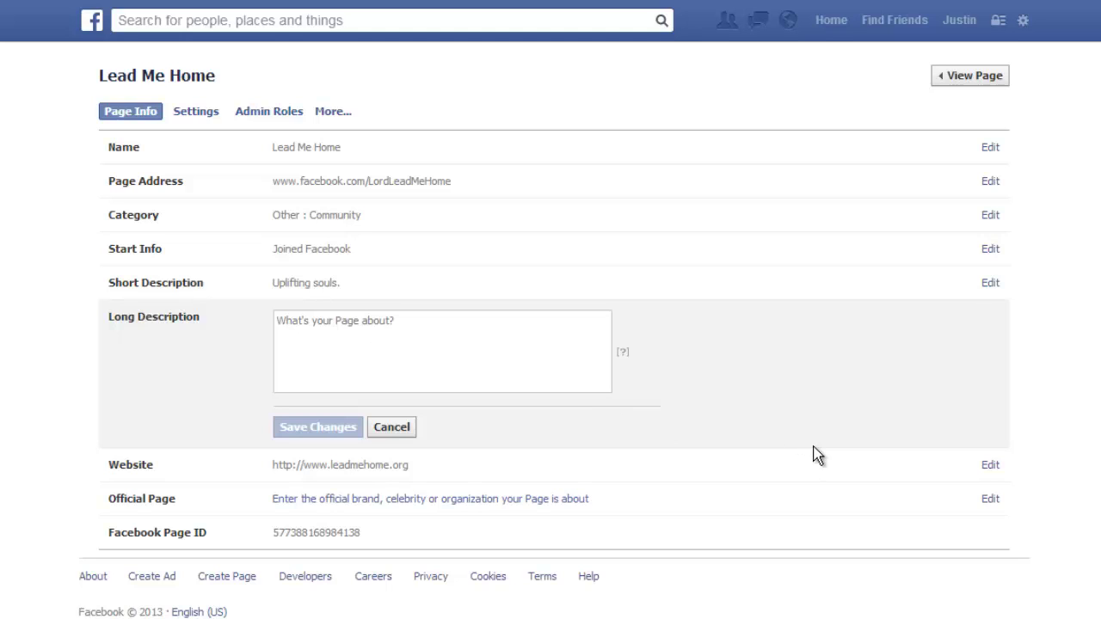
left_click(394, 430)
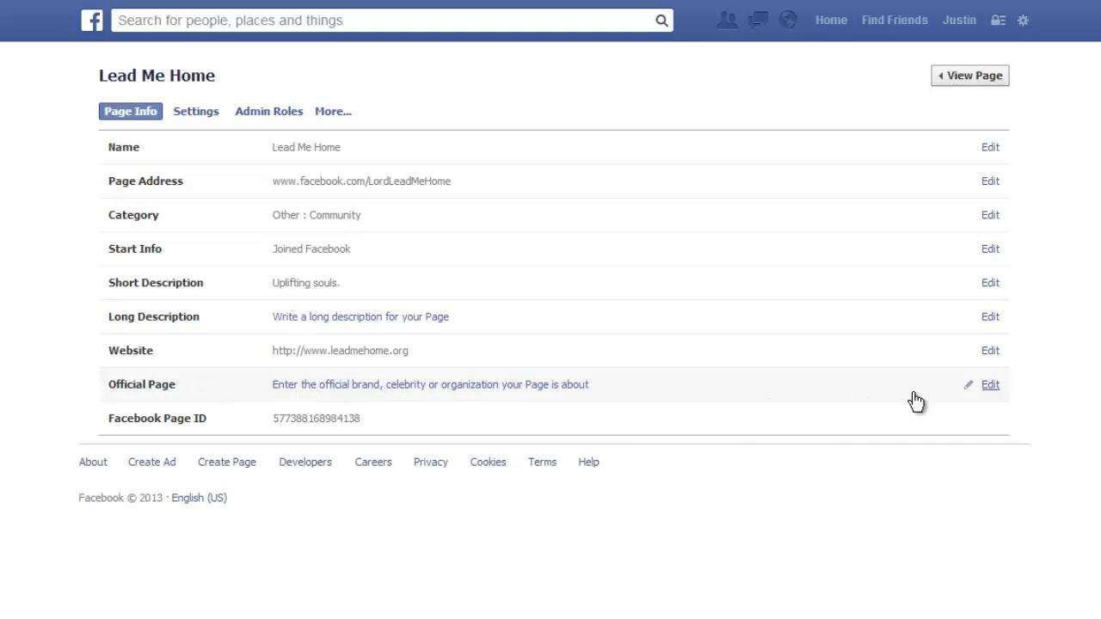
left_click(991, 387)
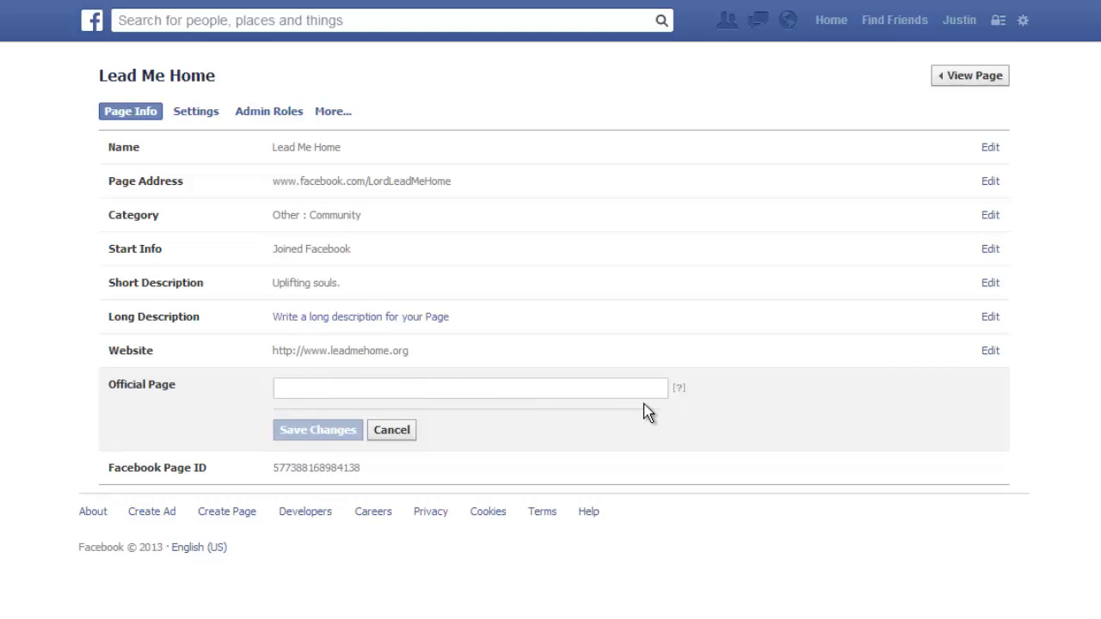
left_click(386, 431)
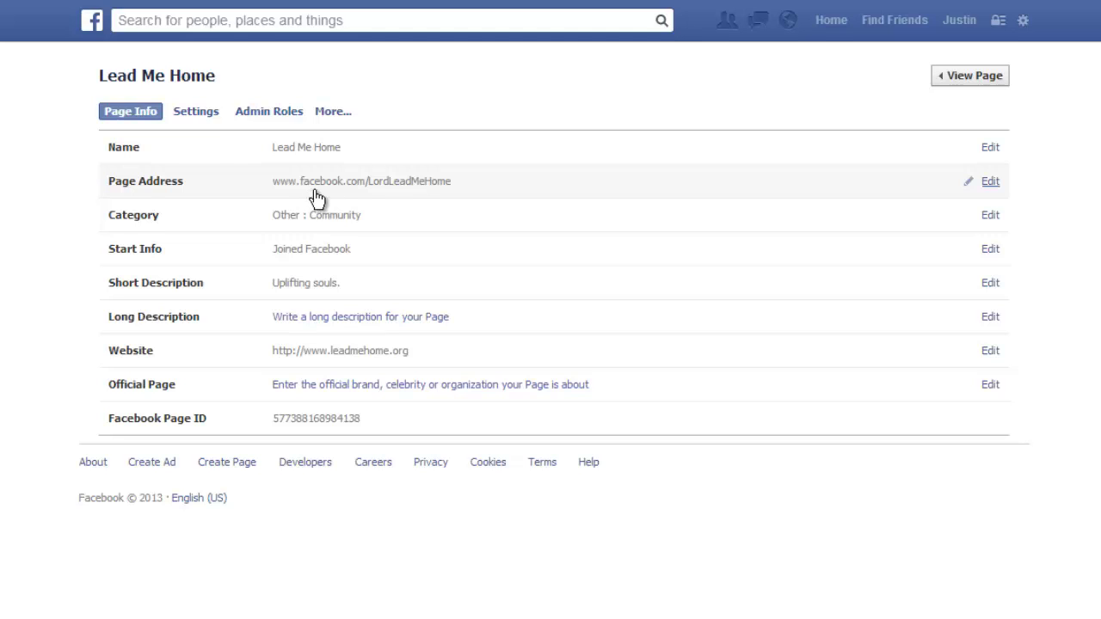
Open the page's settings and check the Page Visibility option for unpublishing the page, closing it unchanged
left_click(195, 113)
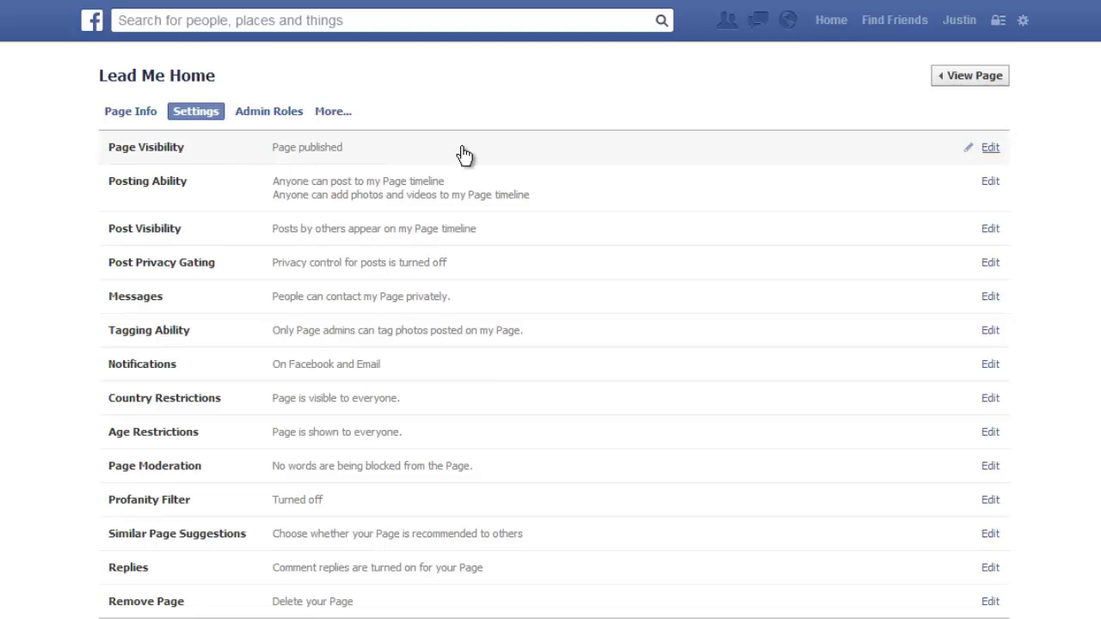
left_click(987, 153)
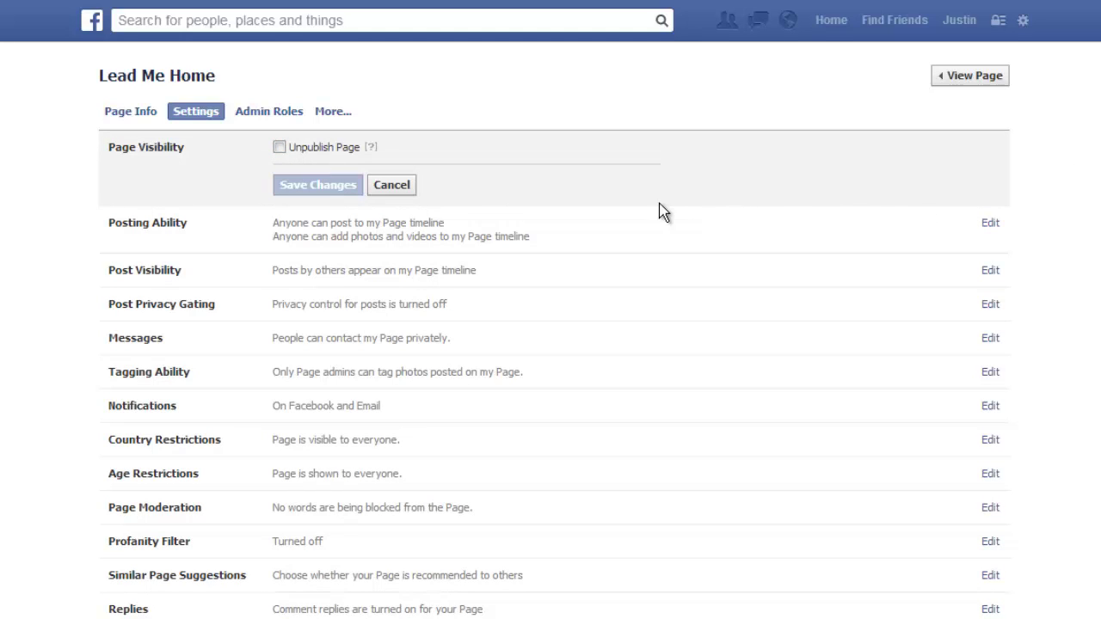
left_click(391, 186)
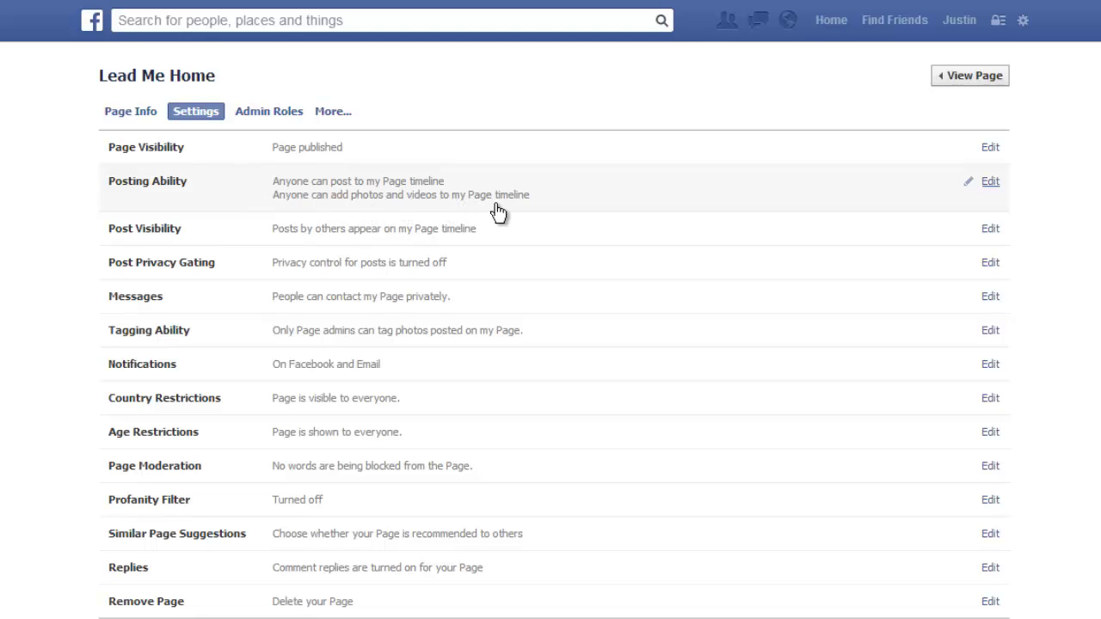
Try disallowing everyone from adding photos and videos to the page's timeline, restore the permission and cancel the edit
left_click(1000, 193)
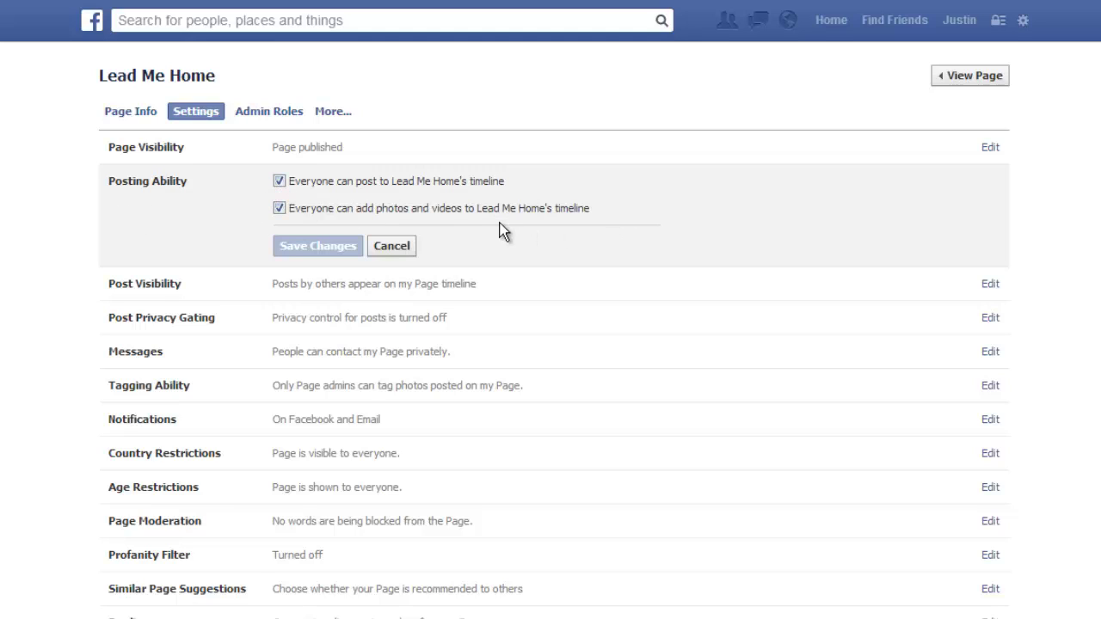
left_click(279, 208)
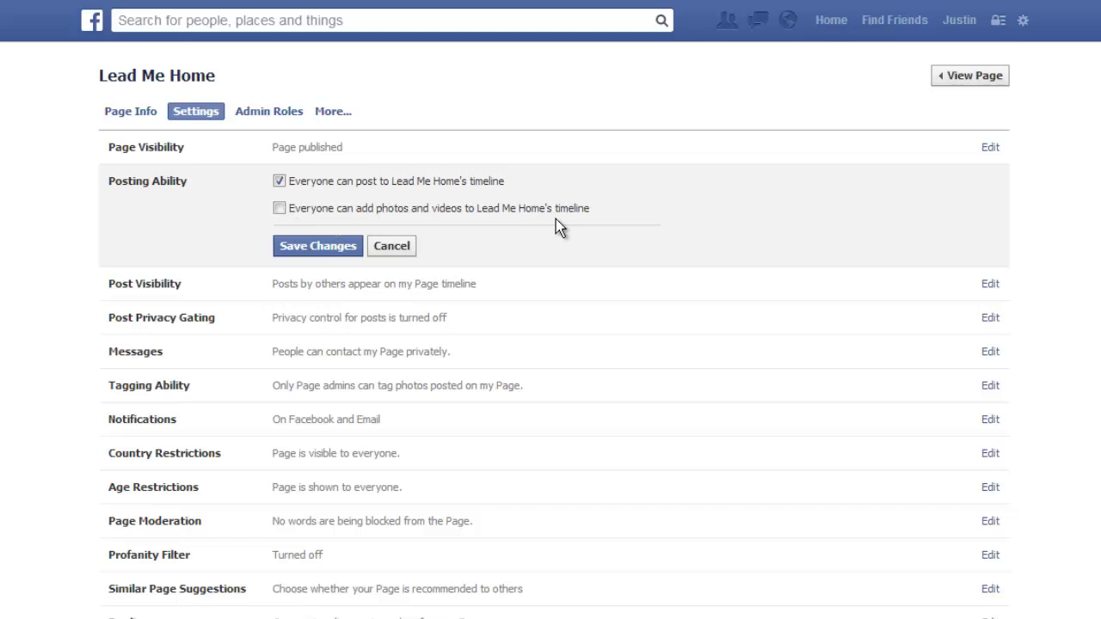
left_click(279, 208)
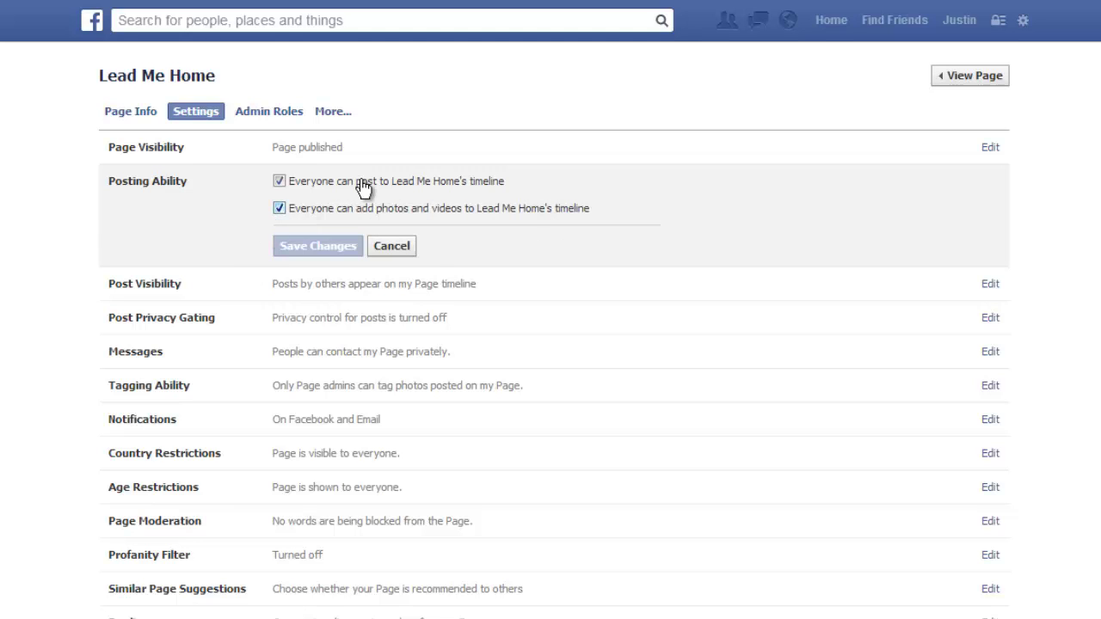
left_click(391, 246)
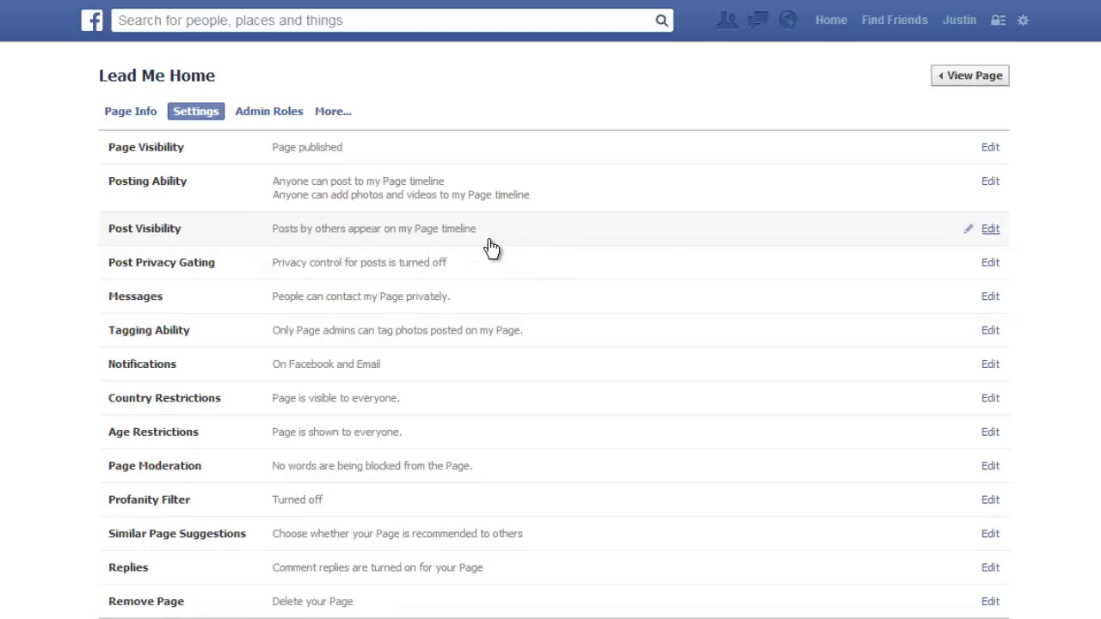
Review the Post Visibility choices for posts by others on the page timeline and close them without saving
left_click(993, 234)
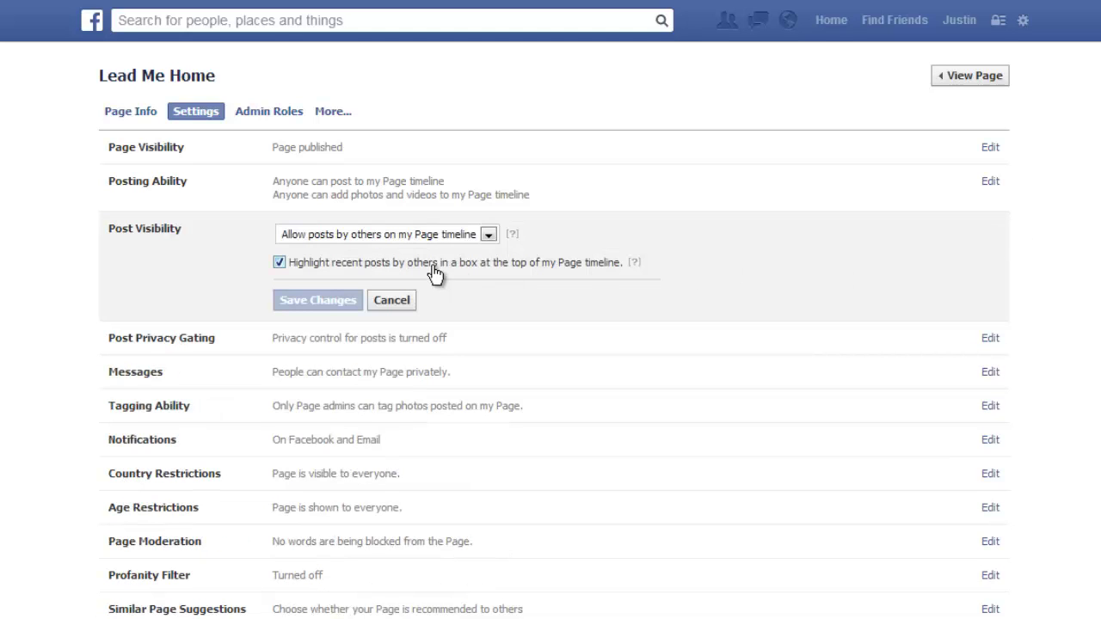
left_click(490, 239)
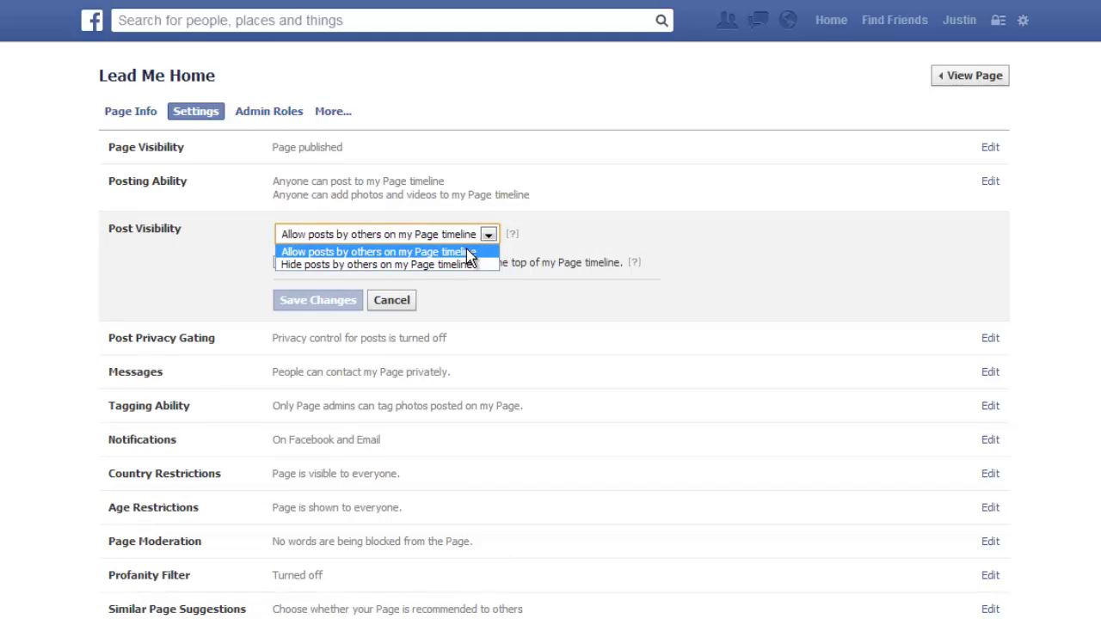
left_click(487, 236)
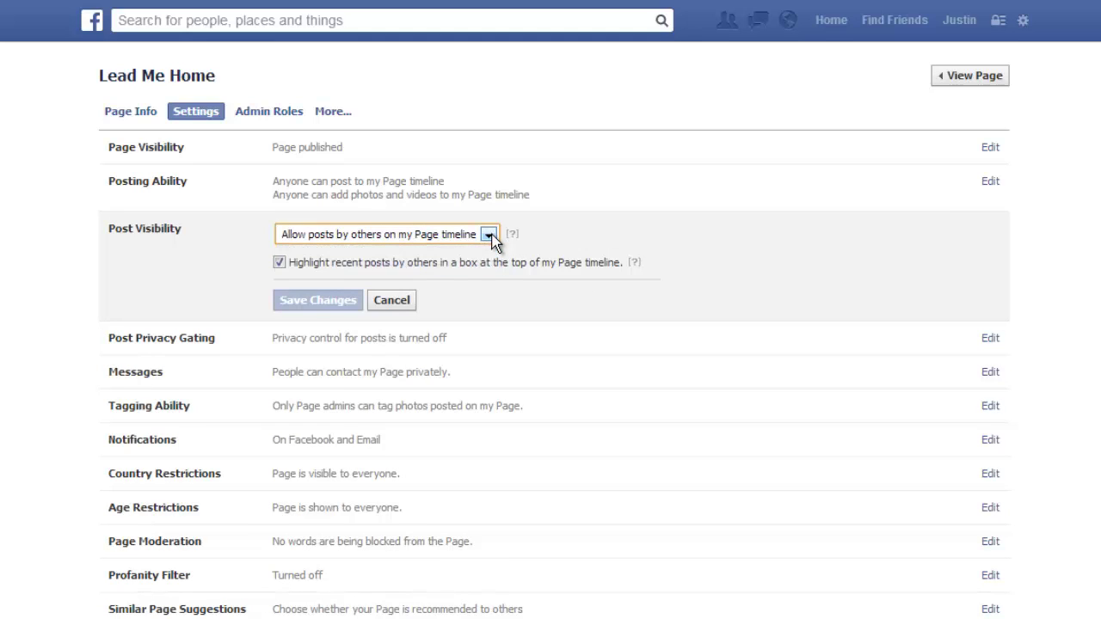
left_click(392, 300)
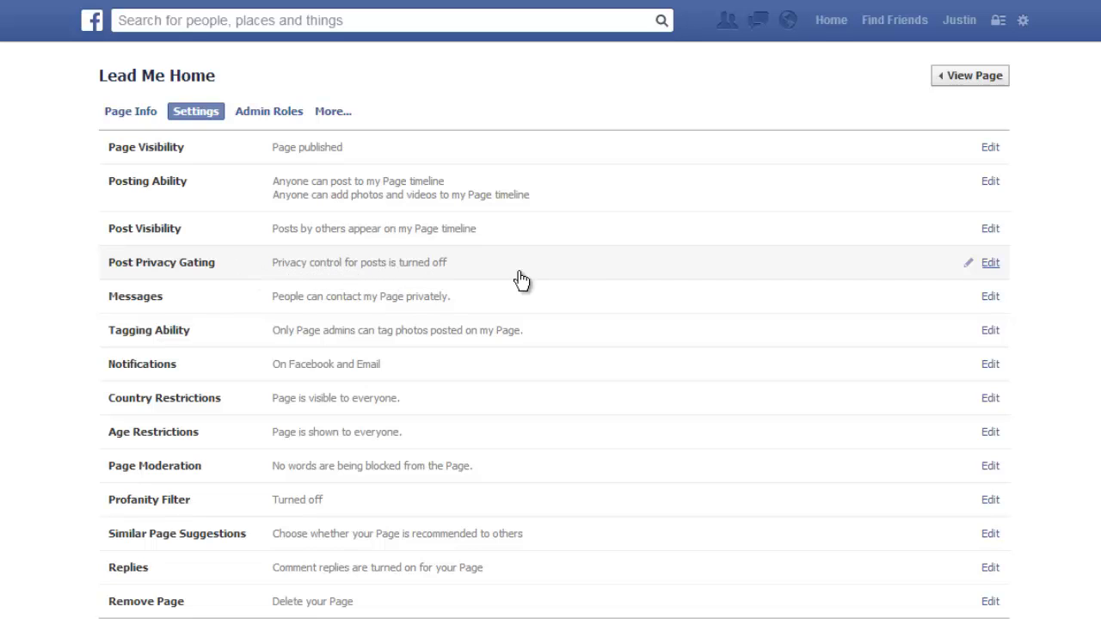
Review the Post Privacy Gating and Messages settings, closing each one without saving
left_click(990, 263)
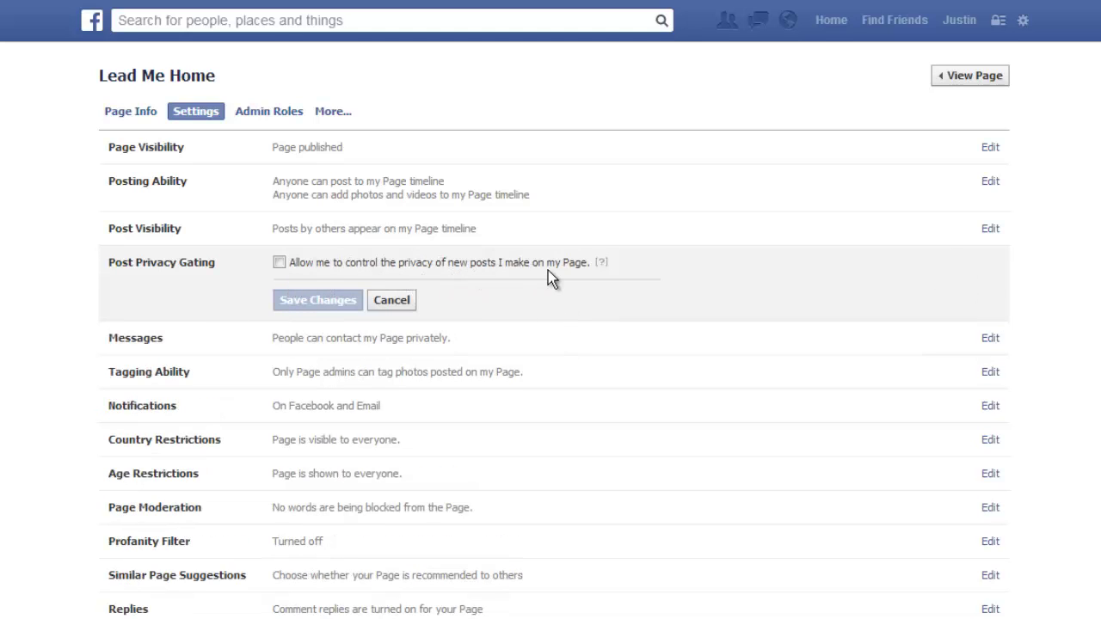
left_click(391, 301)
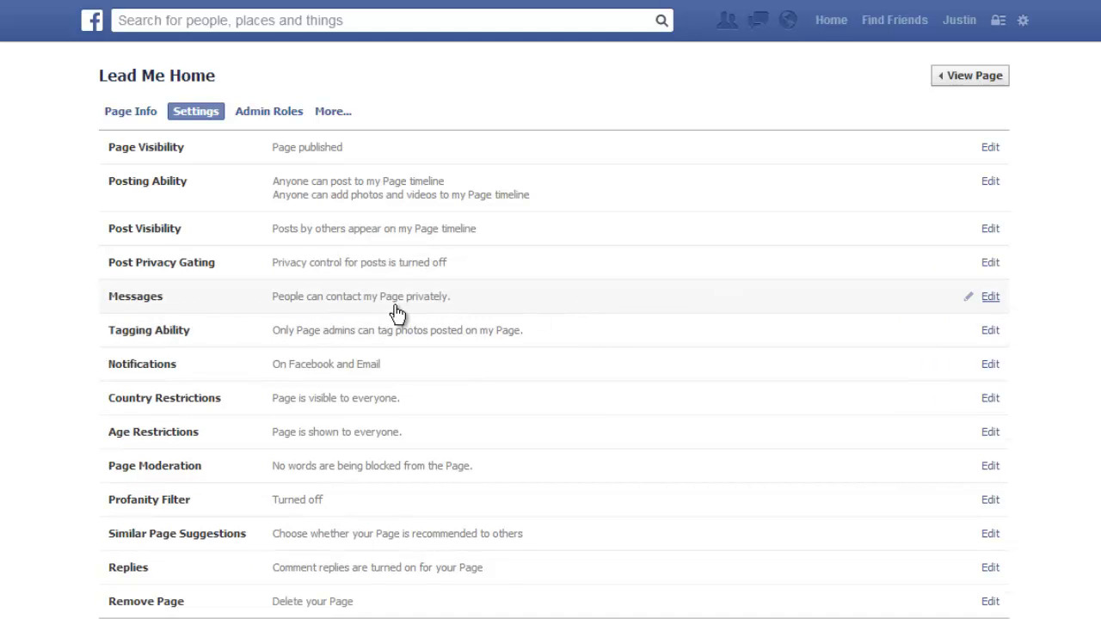
left_click(990, 301)
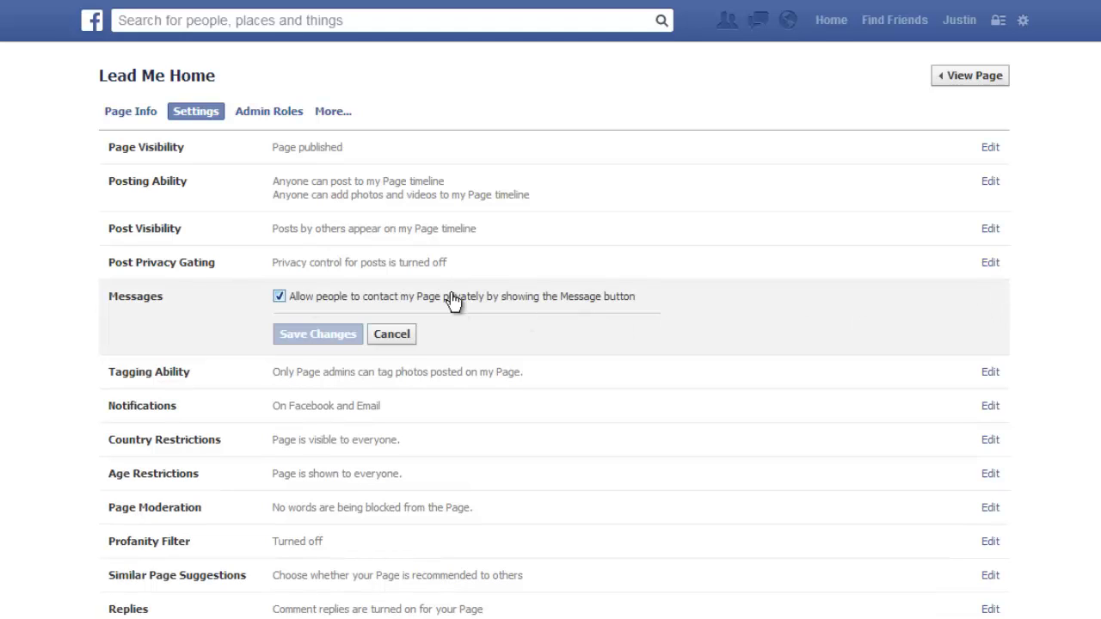
left_click(392, 335)
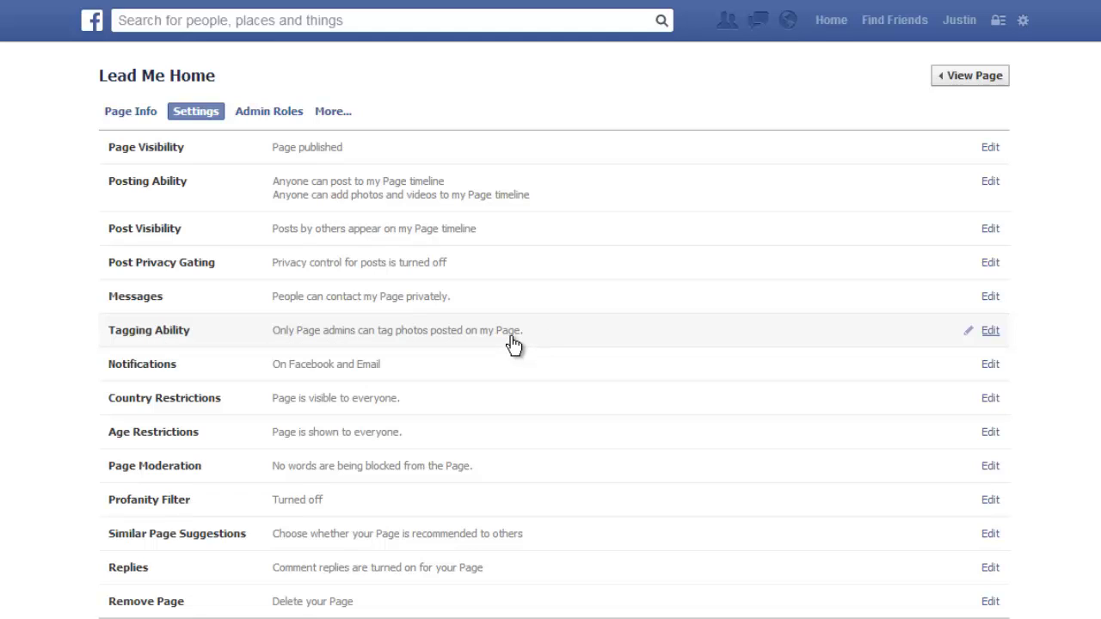
Turn off email notifications for the page, keep the On Facebook ones and save the change
scroll(511, 343, "down", 1)
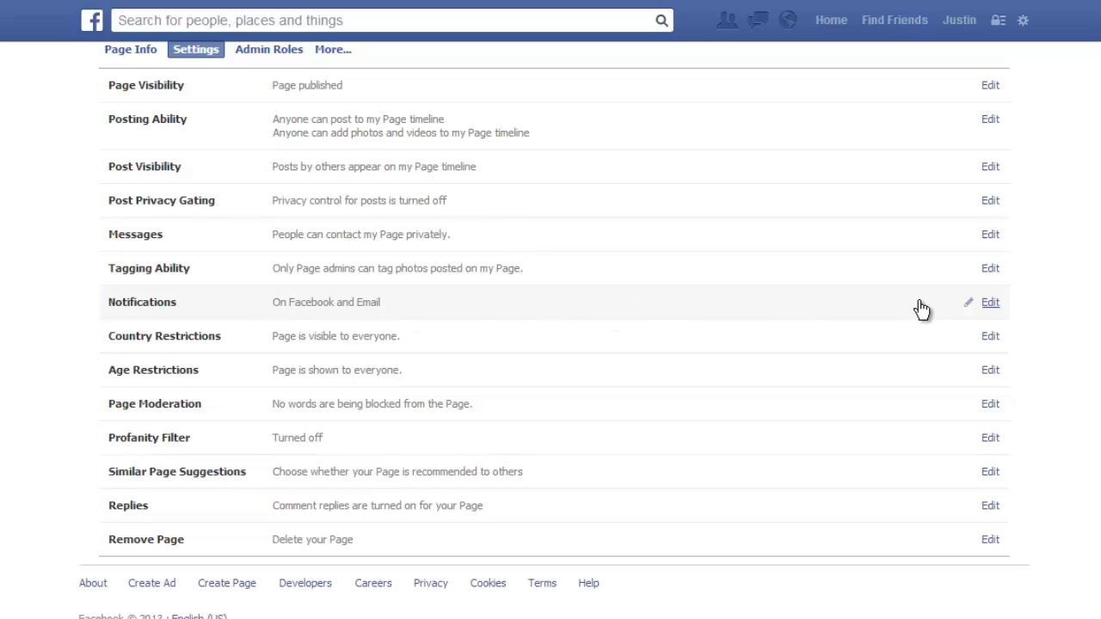
left_click(989, 306)
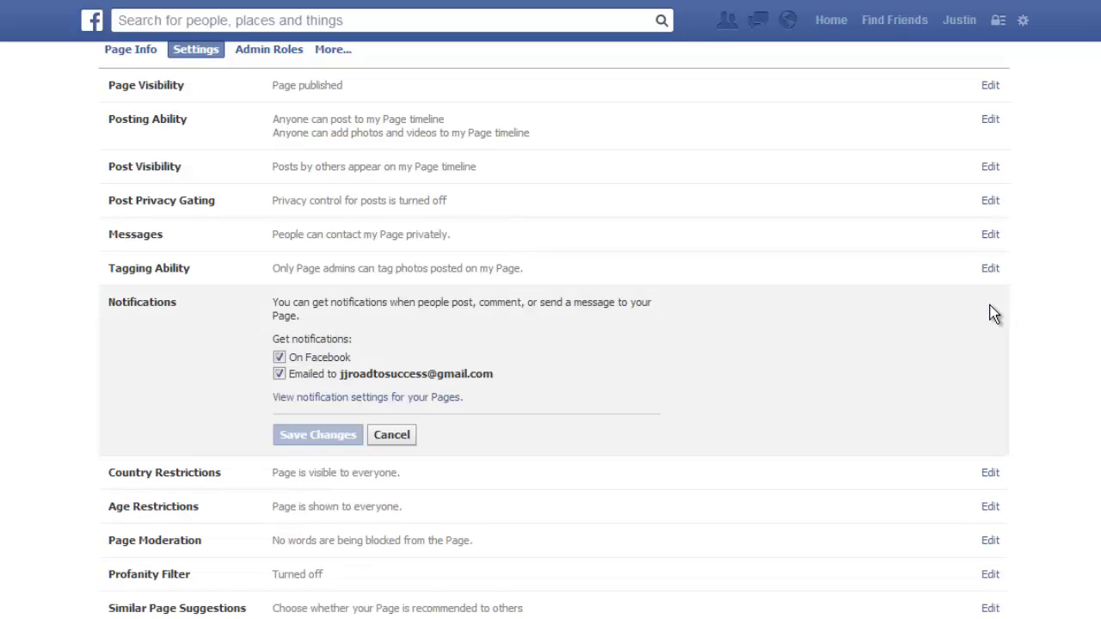
left_click(280, 373)
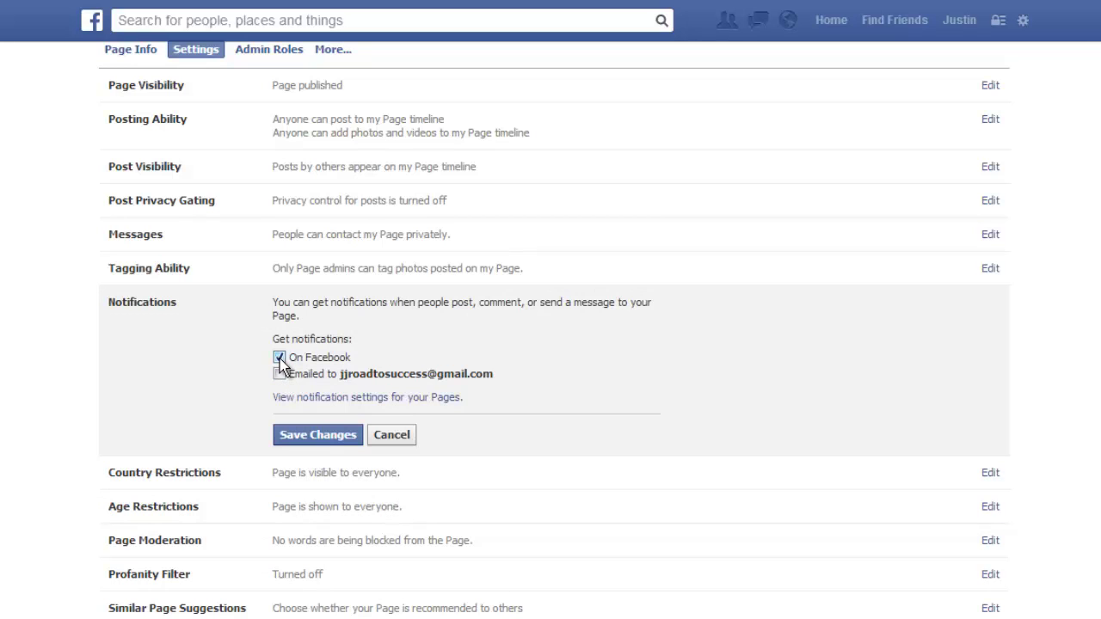
left_click(332, 437)
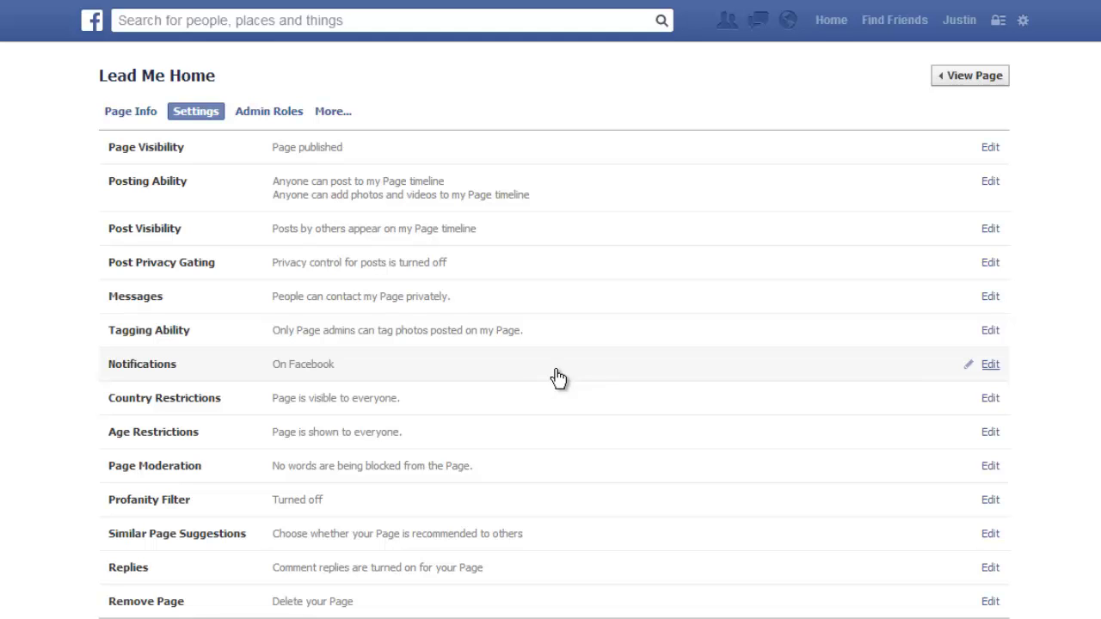
Review the Country Restrictions options for showing or hiding the page by country and close them unchanged
scroll(542, 434, "down", 2)
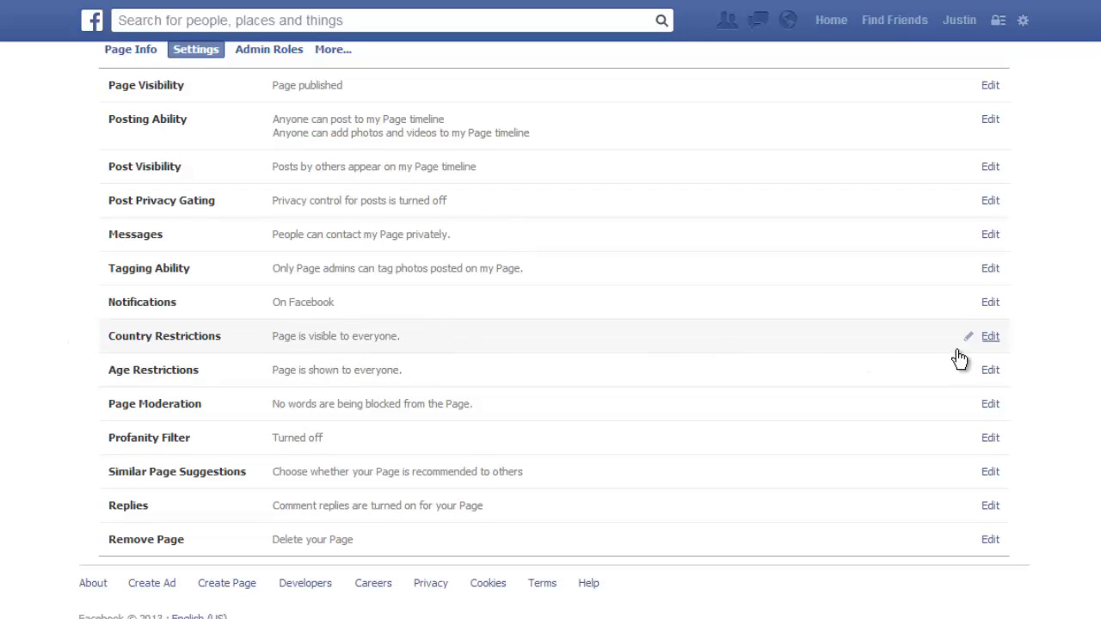
left_click(990, 336)
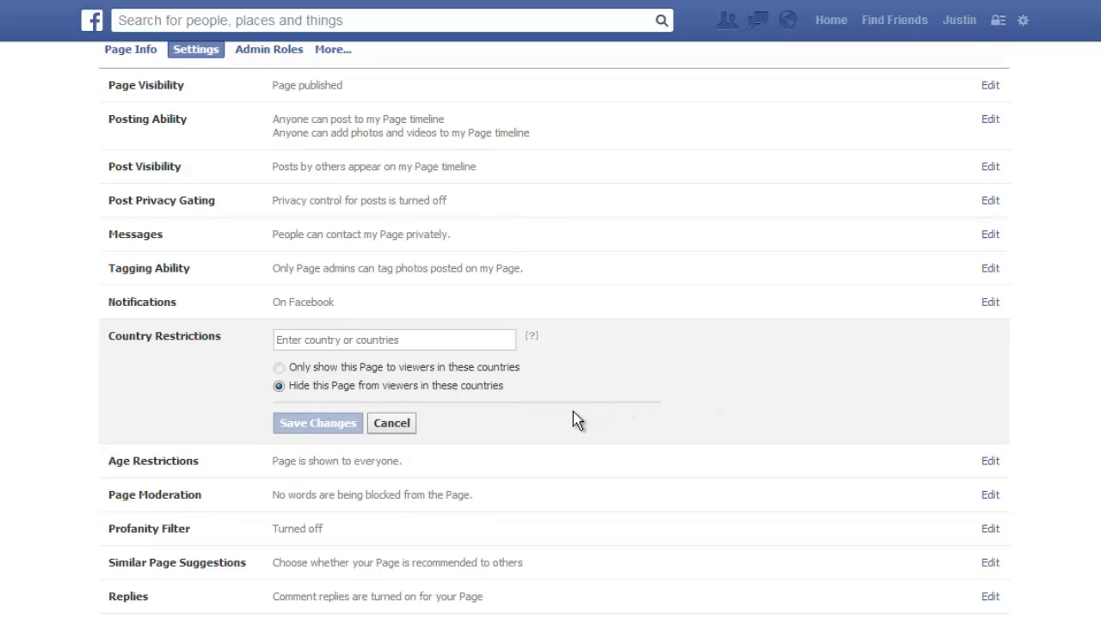
left_click(407, 423)
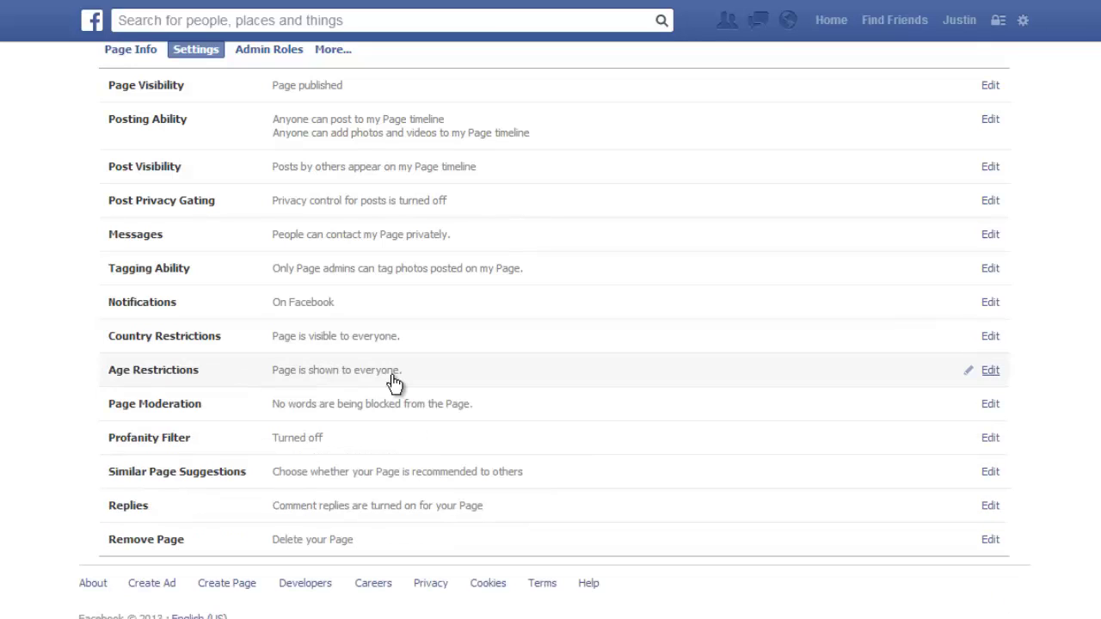
Review the Age Restrictions choices without changing them and reopen the Country Restrictions options
left_click(989, 371)
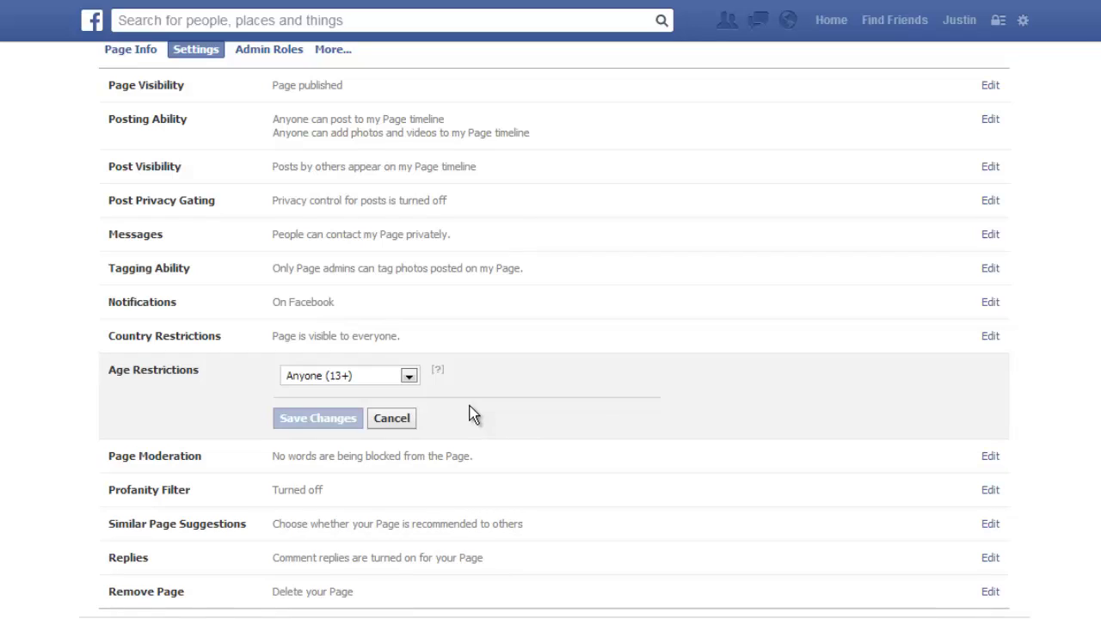
left_click(410, 377)
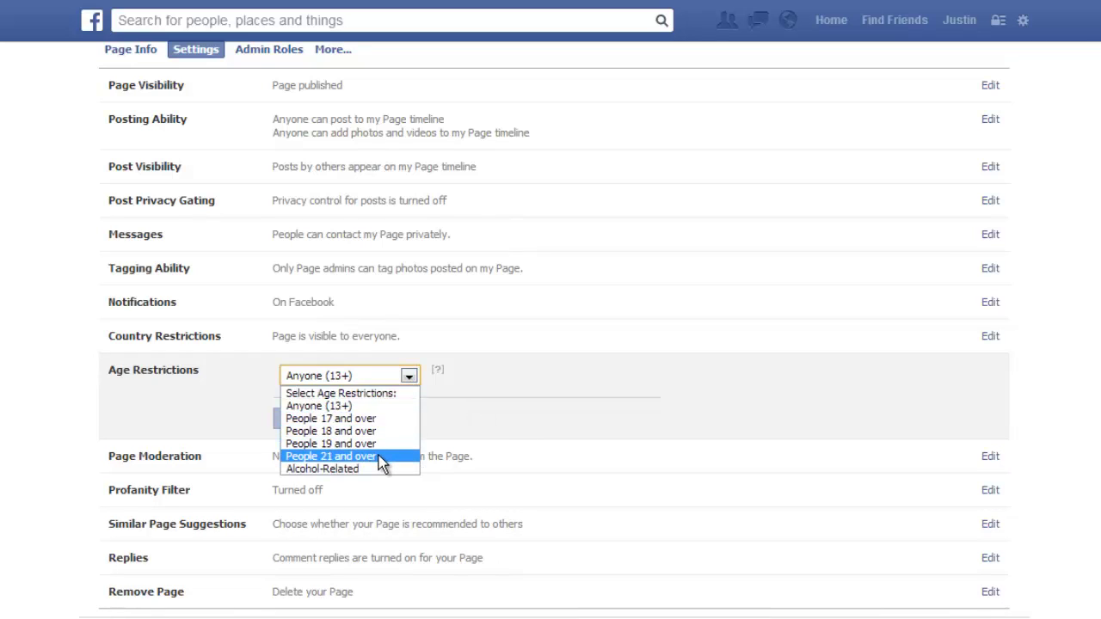
left_click(415, 377)
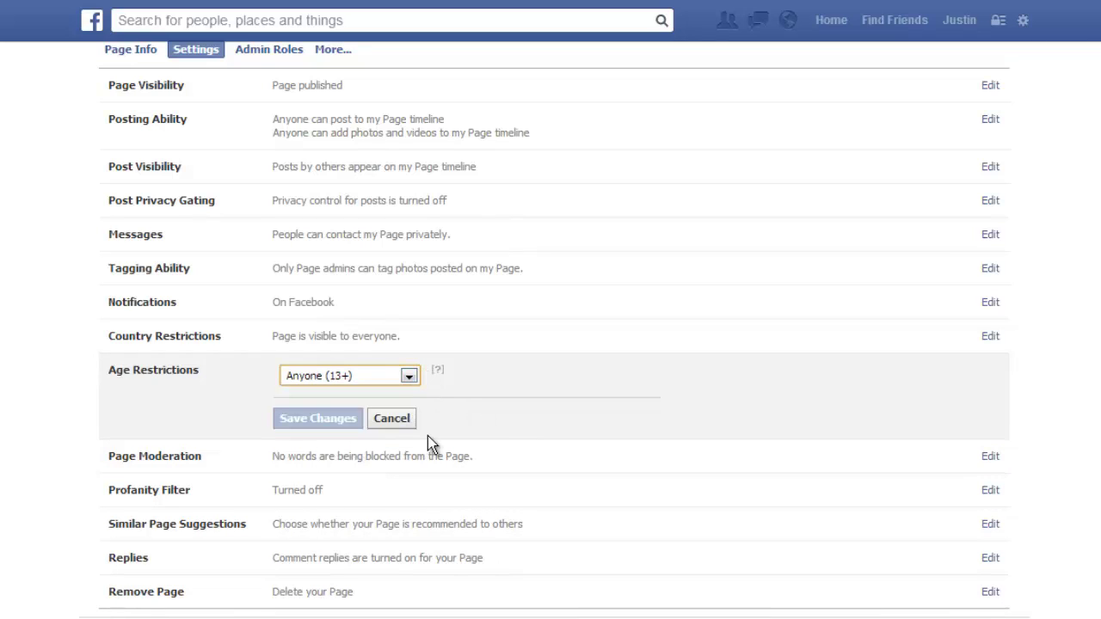
left_click(990, 337)
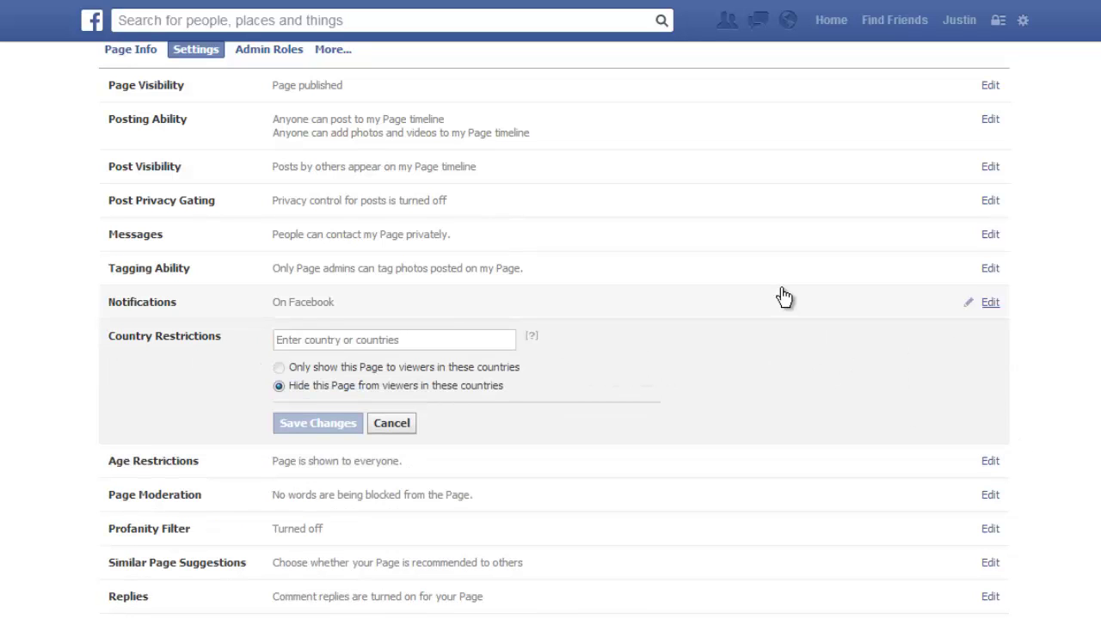
scroll(784, 300, "down", 1)
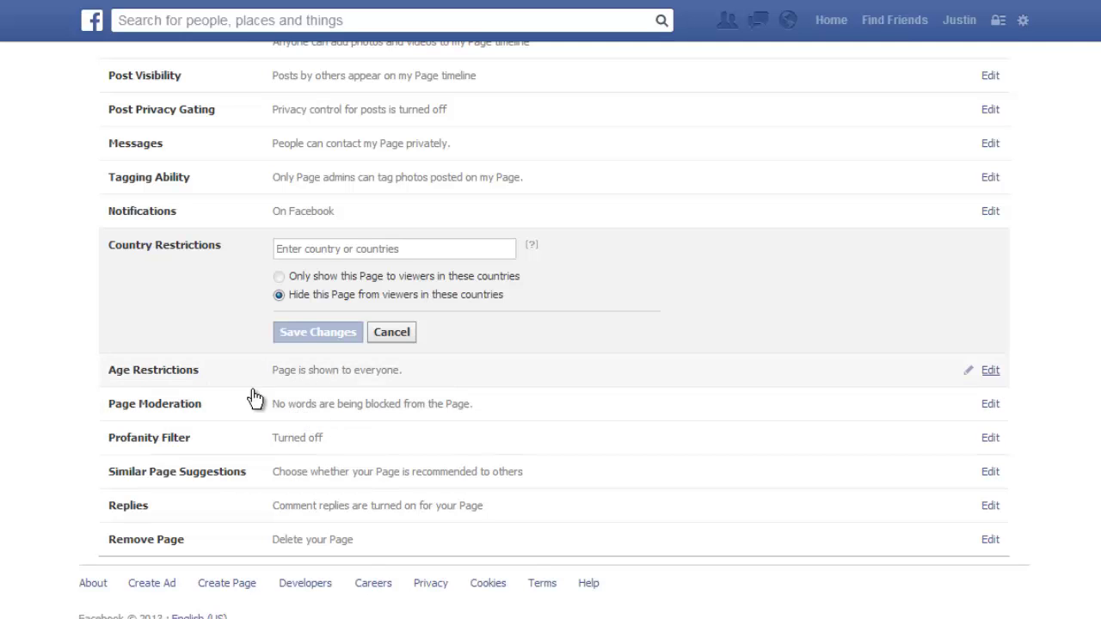
left_click(990, 407)
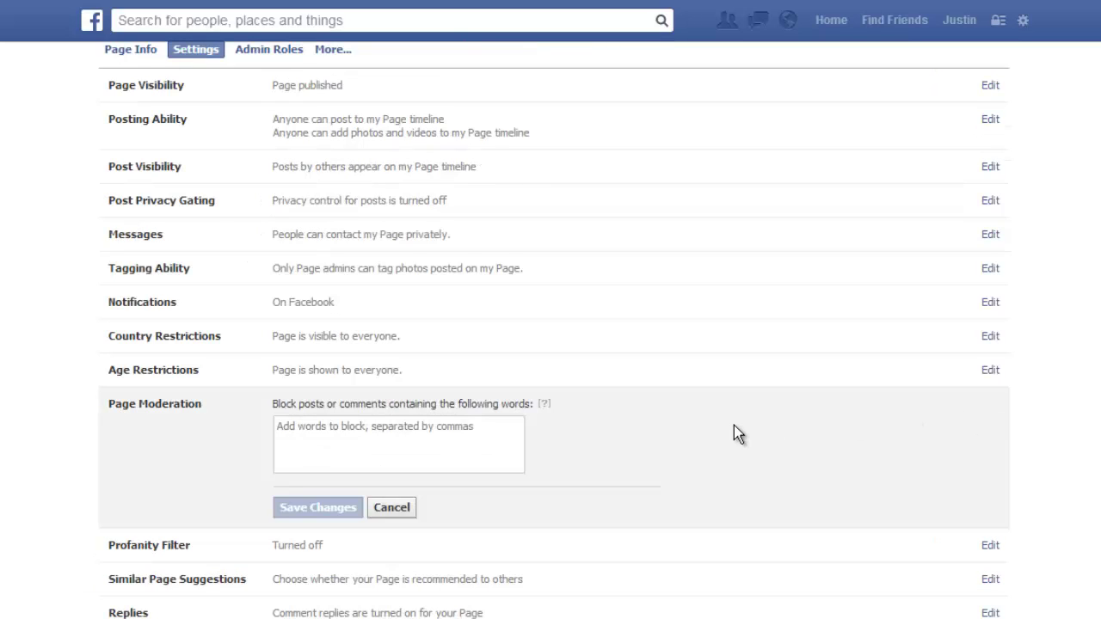
left_click(467, 427)
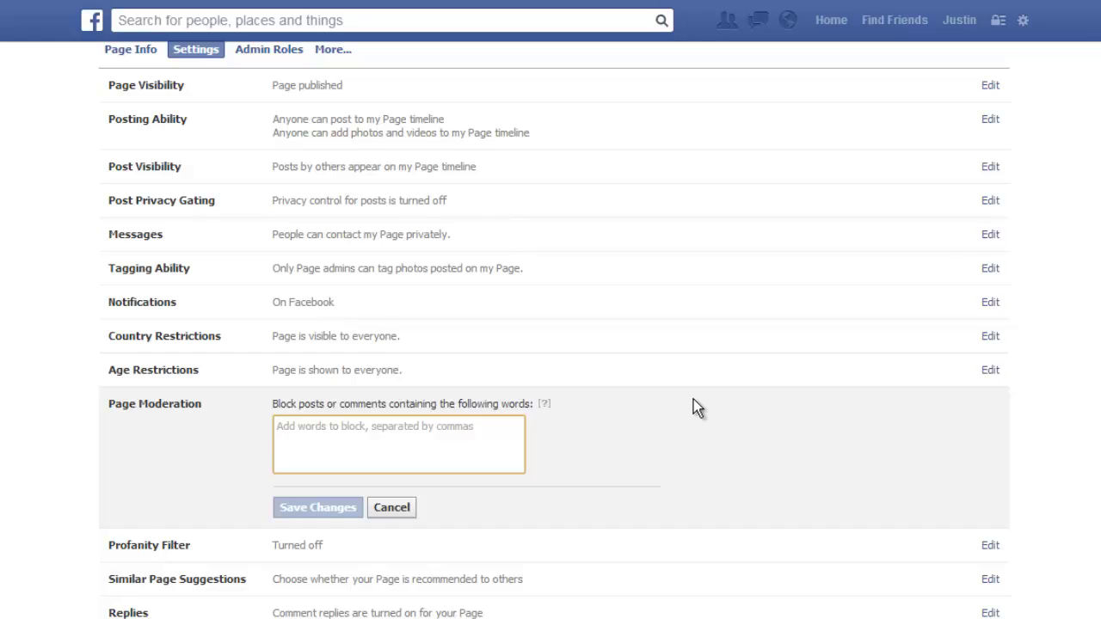
type("htttp")
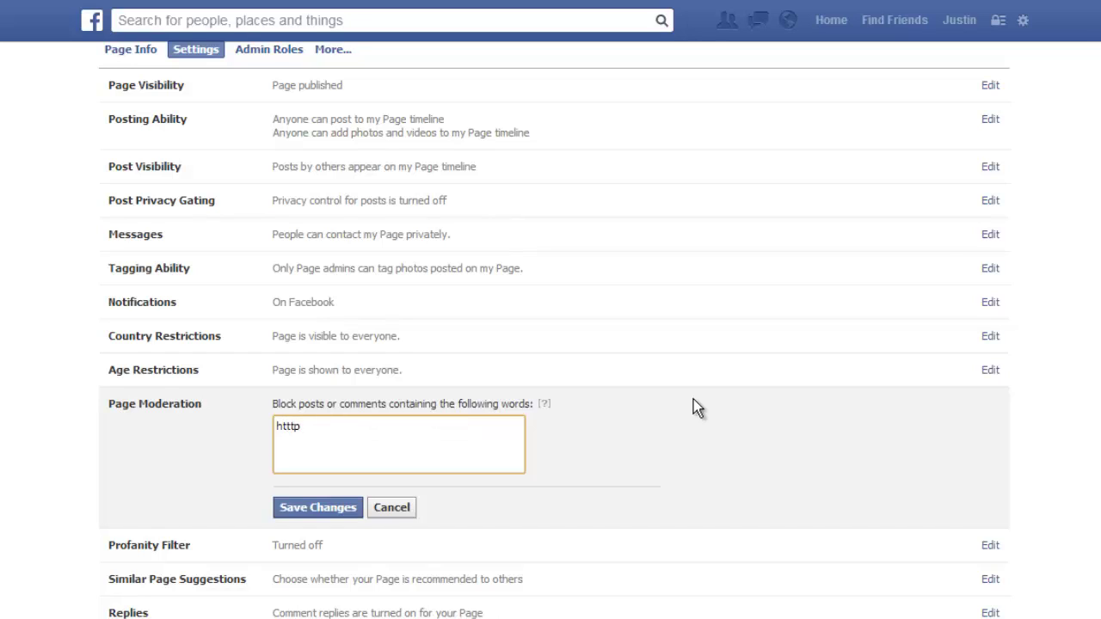
key("BackSpace")
key("BackSpace")
type("p://, www, .com")
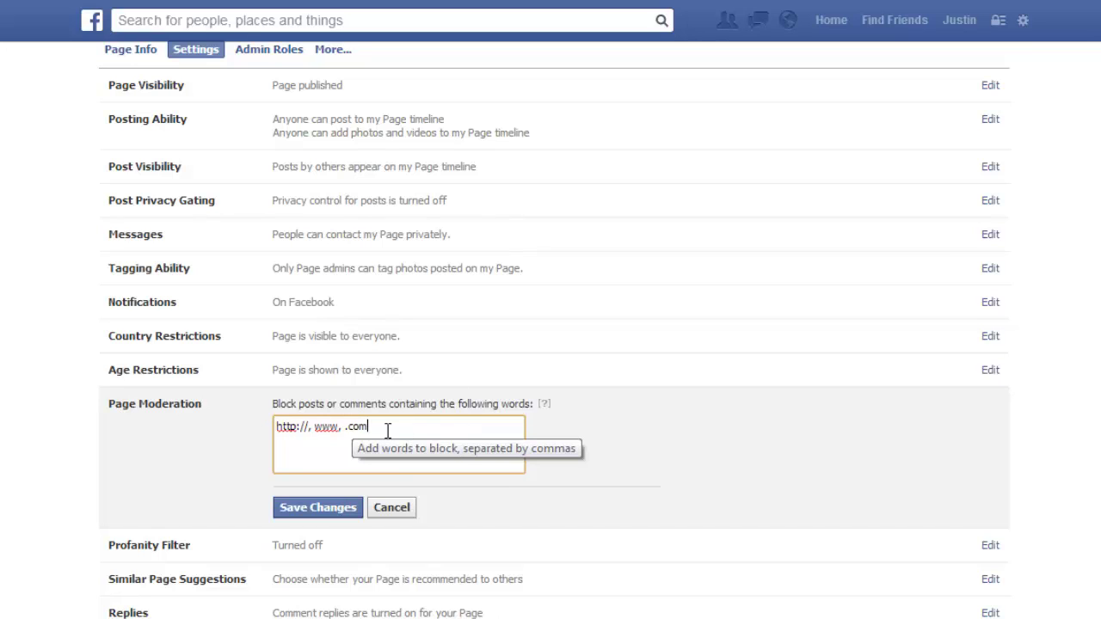
left_click(326, 512)
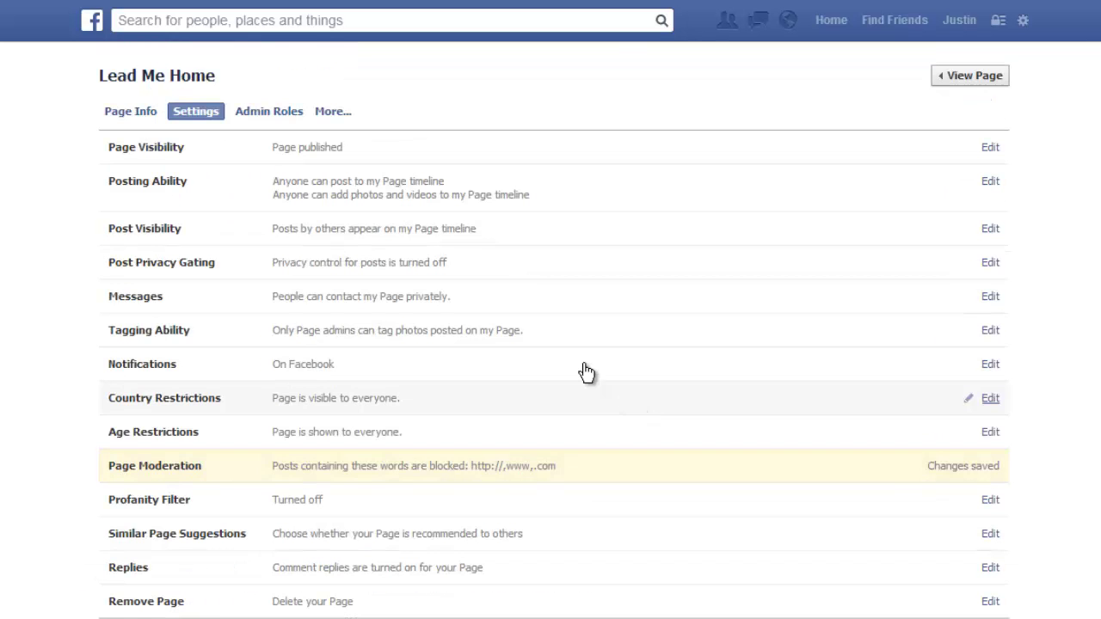
Review the Profanity Filter levels and the Similar Page Suggestions option without changing either setting
scroll(587, 371, "down", 1)
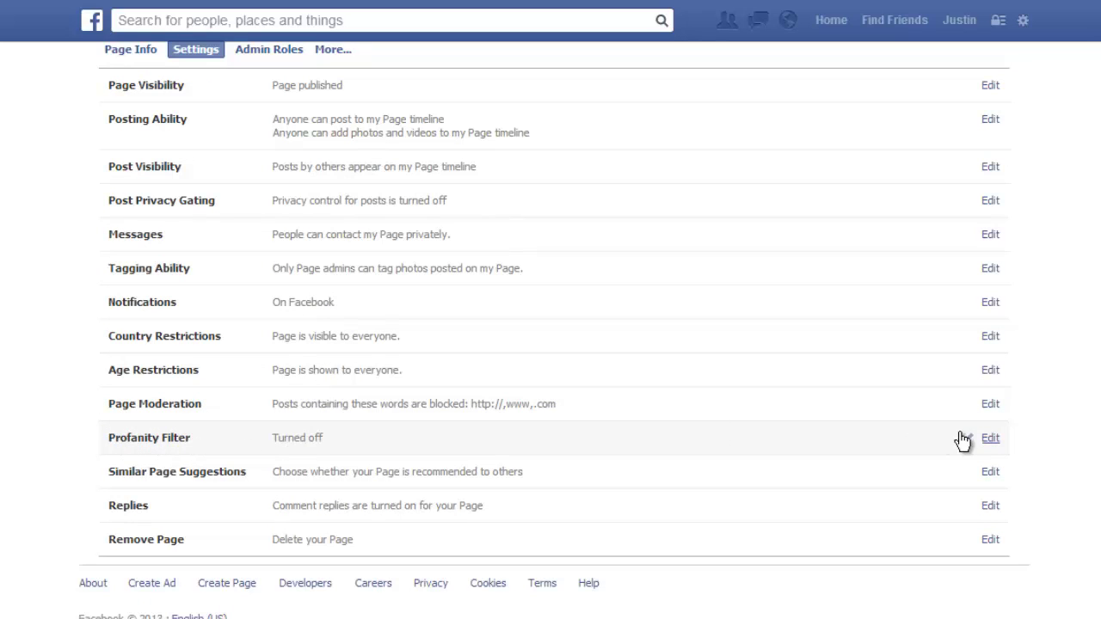
left_click(992, 440)
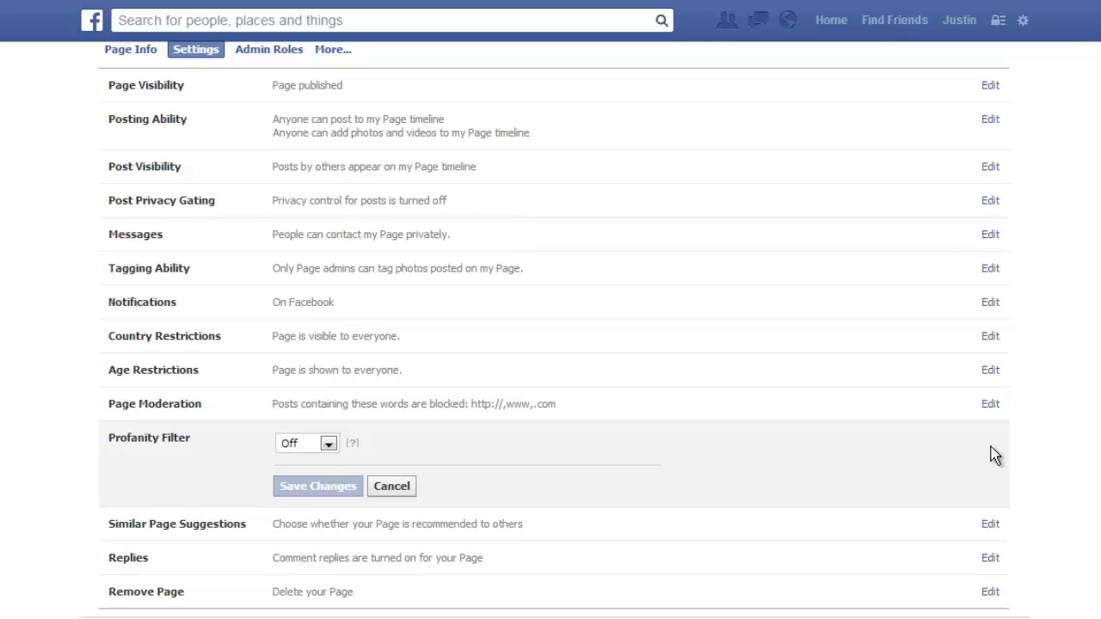
left_click(329, 444)
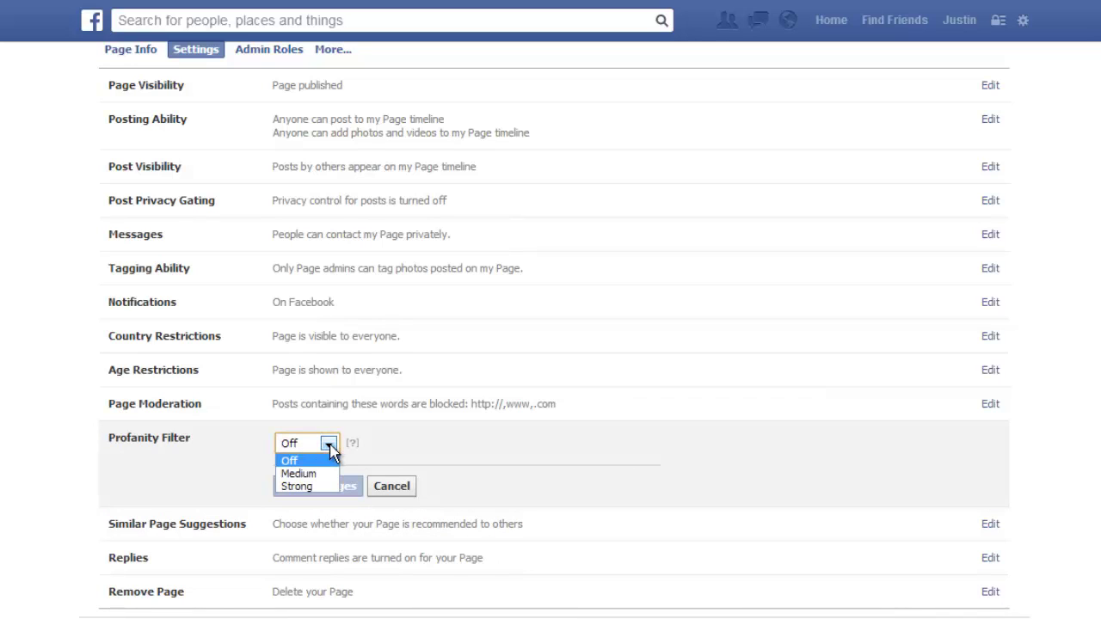
left_click(330, 445)
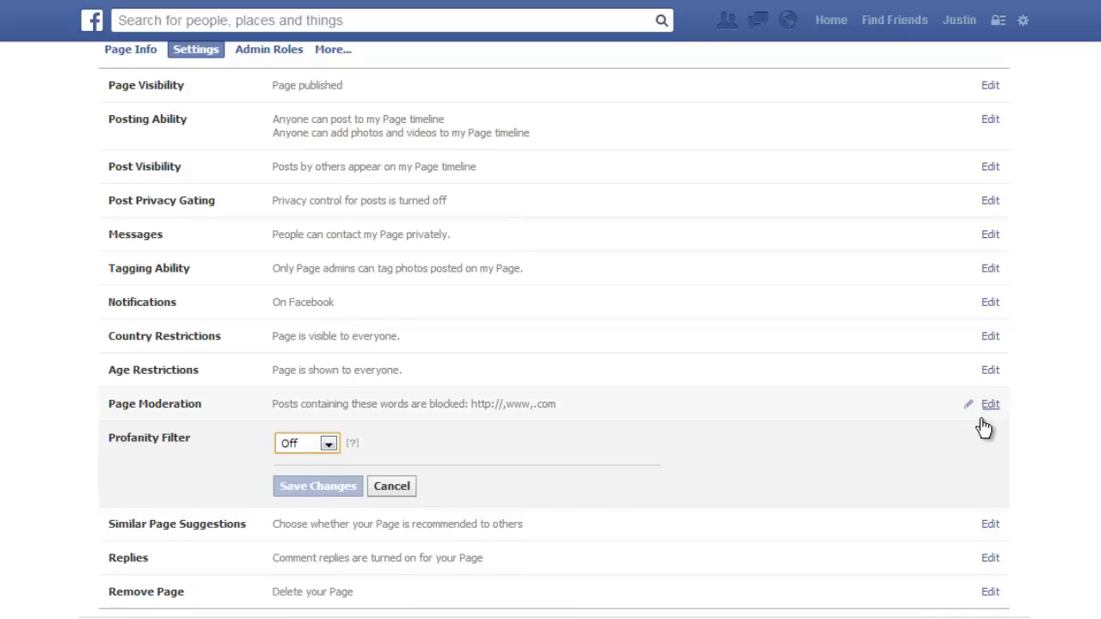
scroll(527, 467, "down", 1)
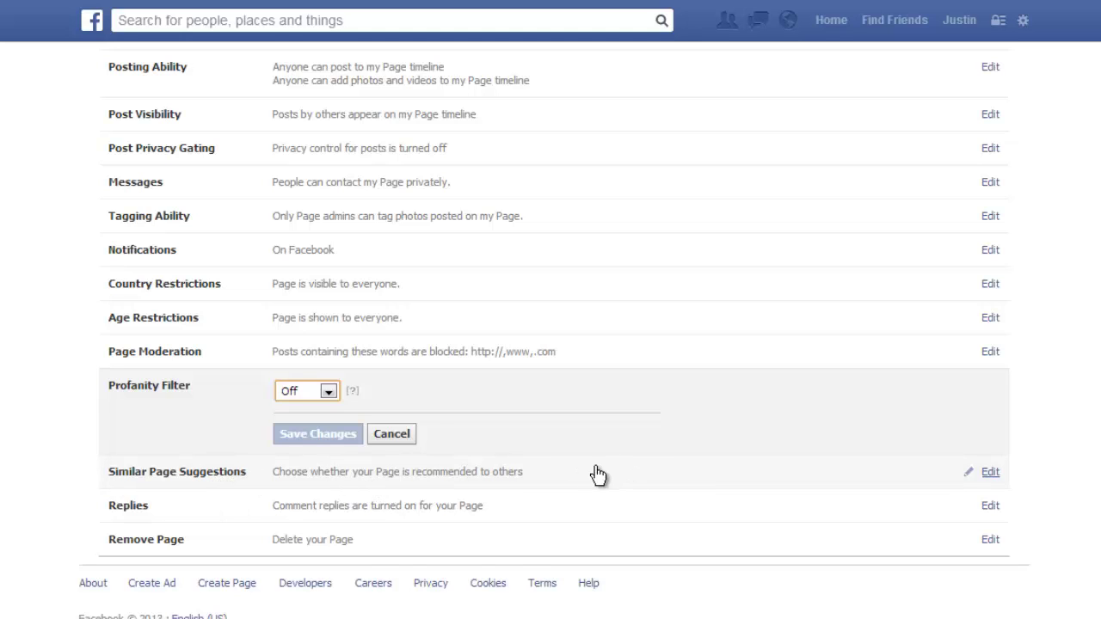
left_click(988, 474)
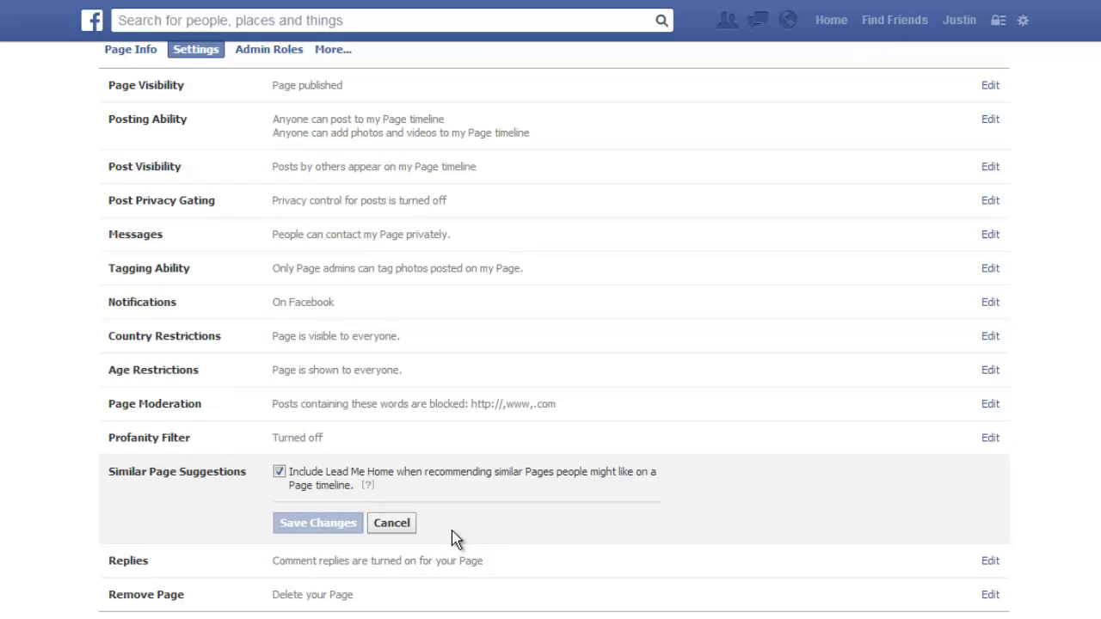
scroll(448, 602, "up", 1)
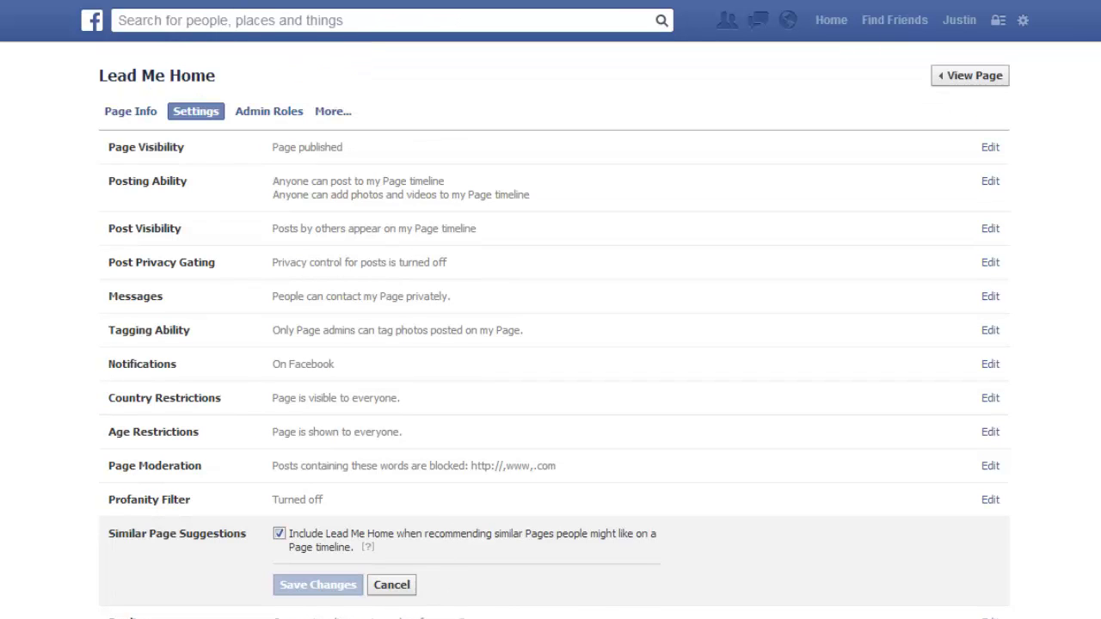
Open the Lead Me Home page and examine its timeline, friend invitations and the list of pages it likes
left_click(155, 76)
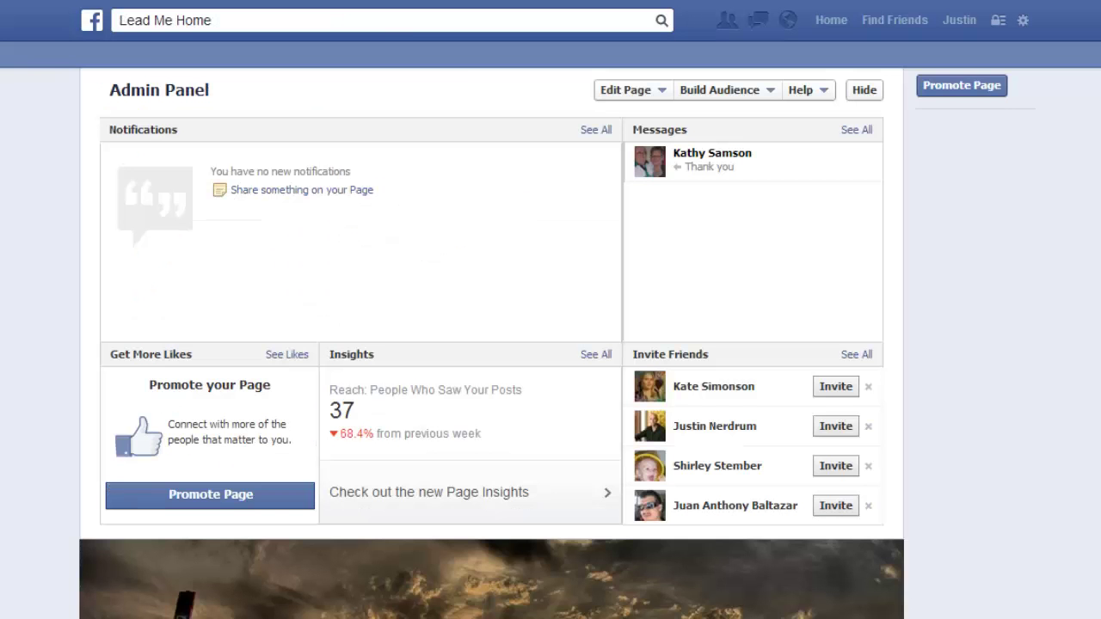
scroll(860, 246, "down", 10)
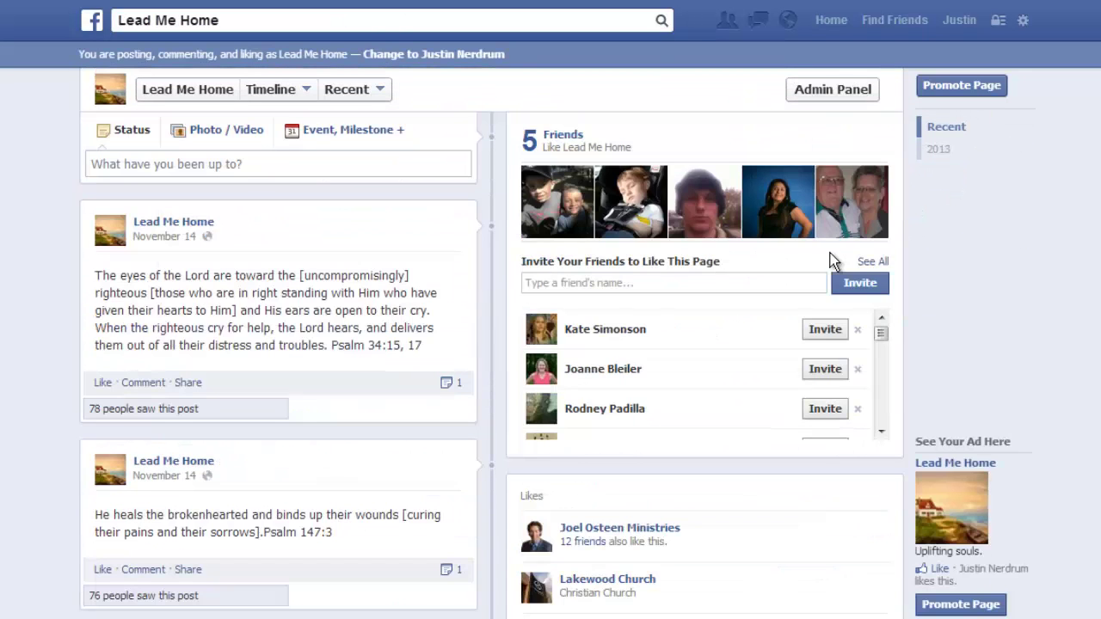
scroll(830, 253, "down", 5)
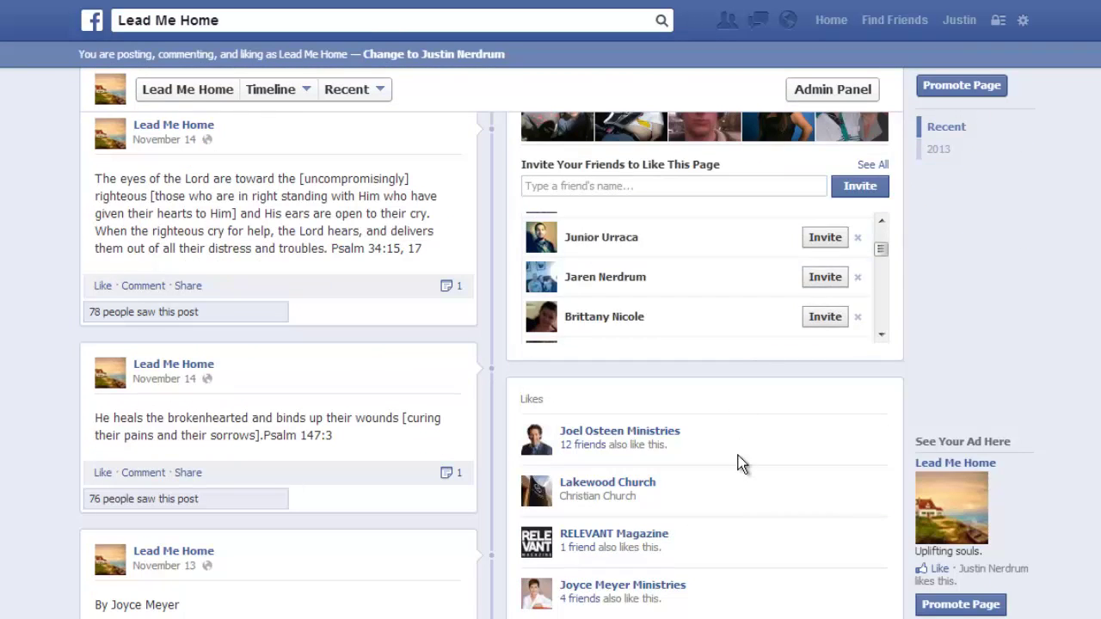
scroll(636, 249, "down", 3)
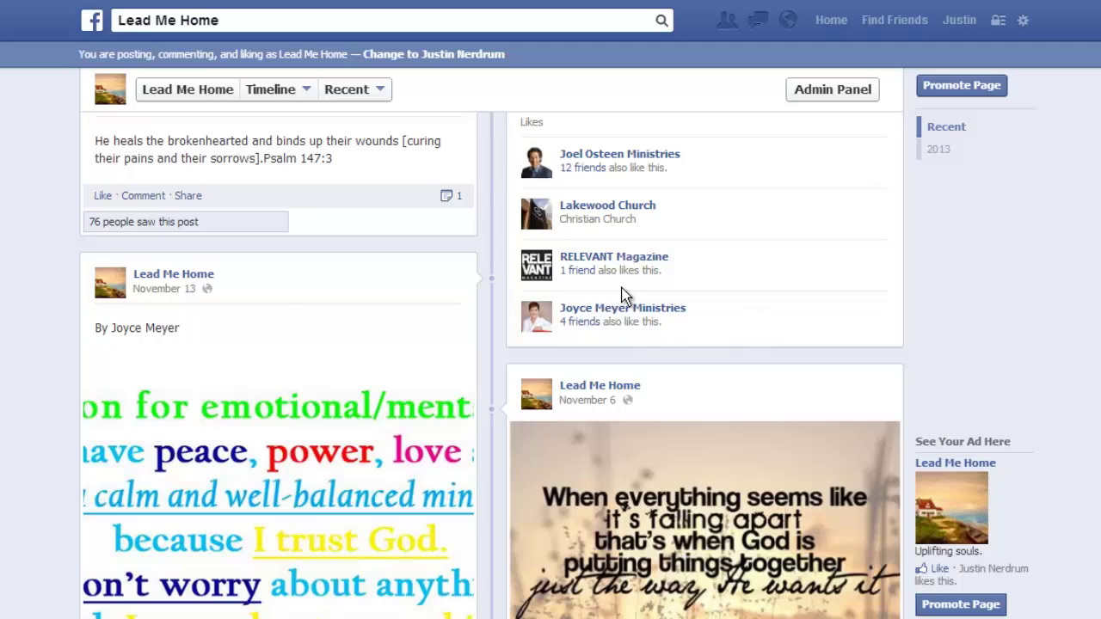
scroll(624, 296, "up", 2)
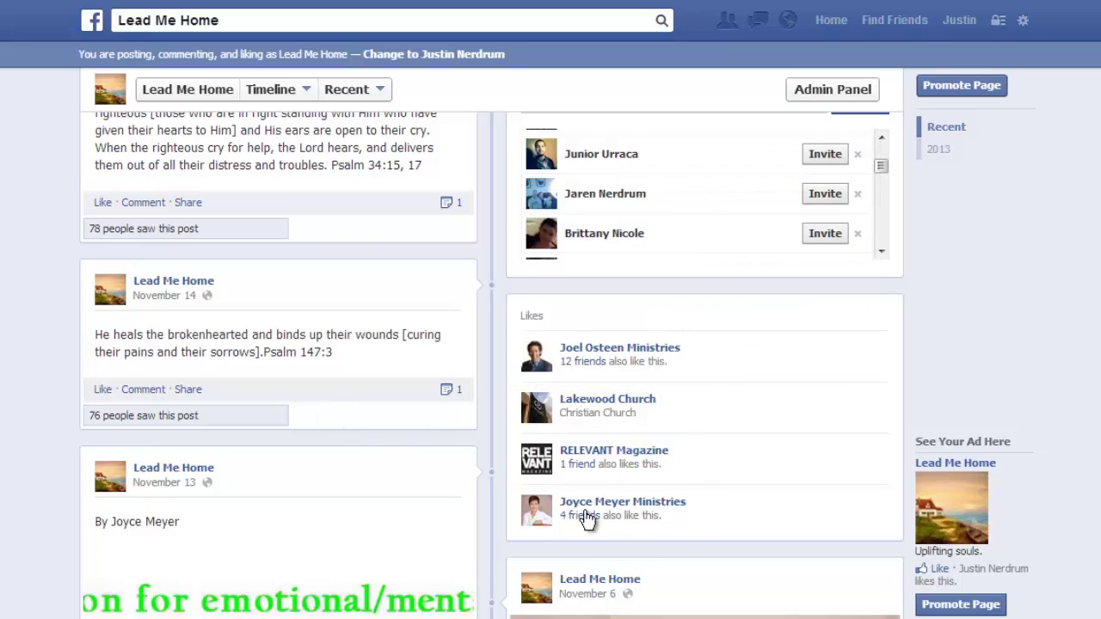
mouse_move(569, 466)
mouse_move(614, 350)
scroll(447, 277, "up", 3)
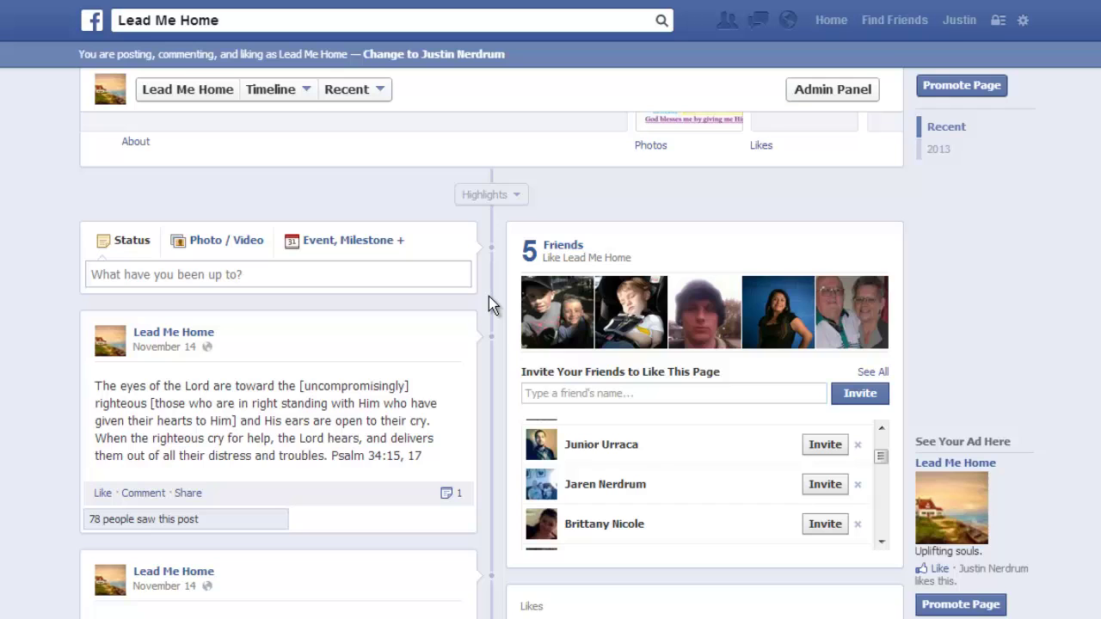
scroll(546, 314, "up", 2)
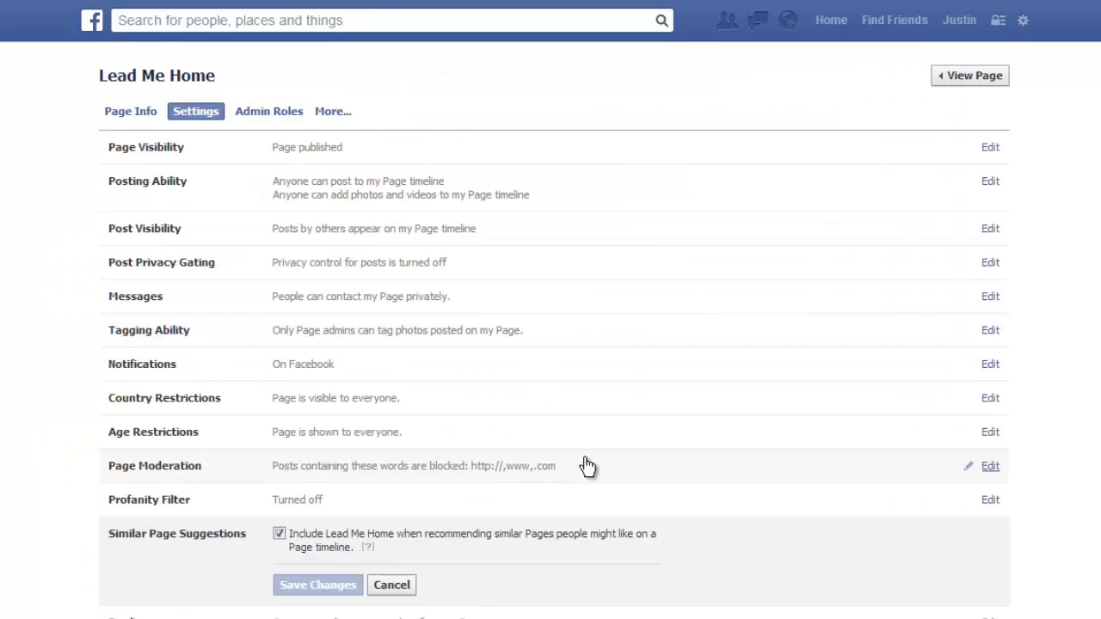
Review the page's Admin Roles, including the entry for adding another admin, and show the additional page management sections
scroll(585, 467, "down", 1)
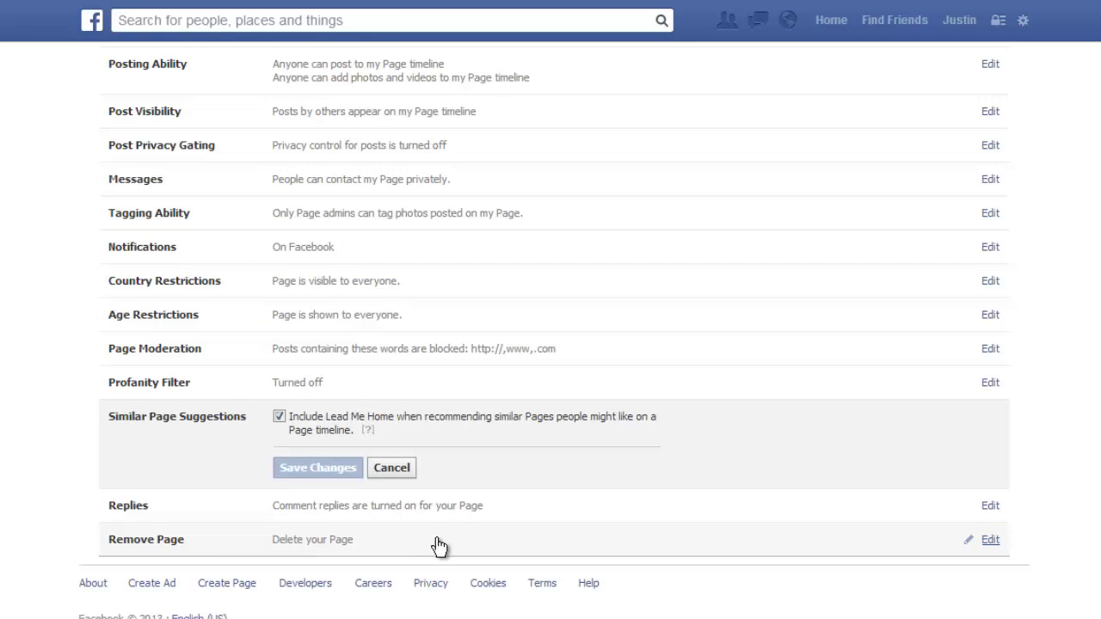
scroll(855, 523, "up", 2)
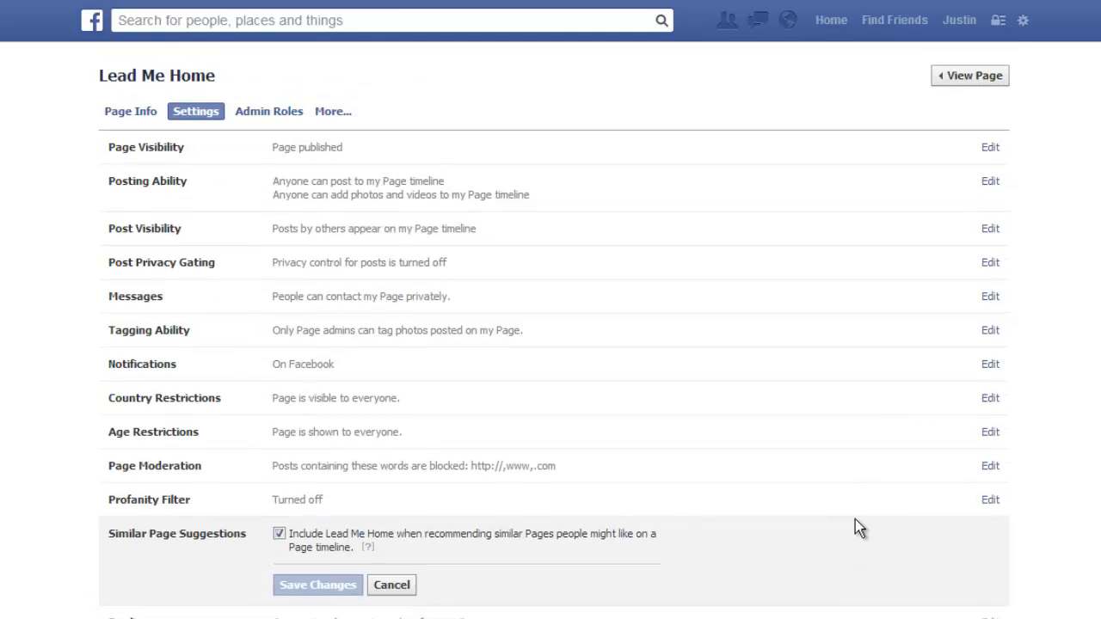
left_click(251, 114)
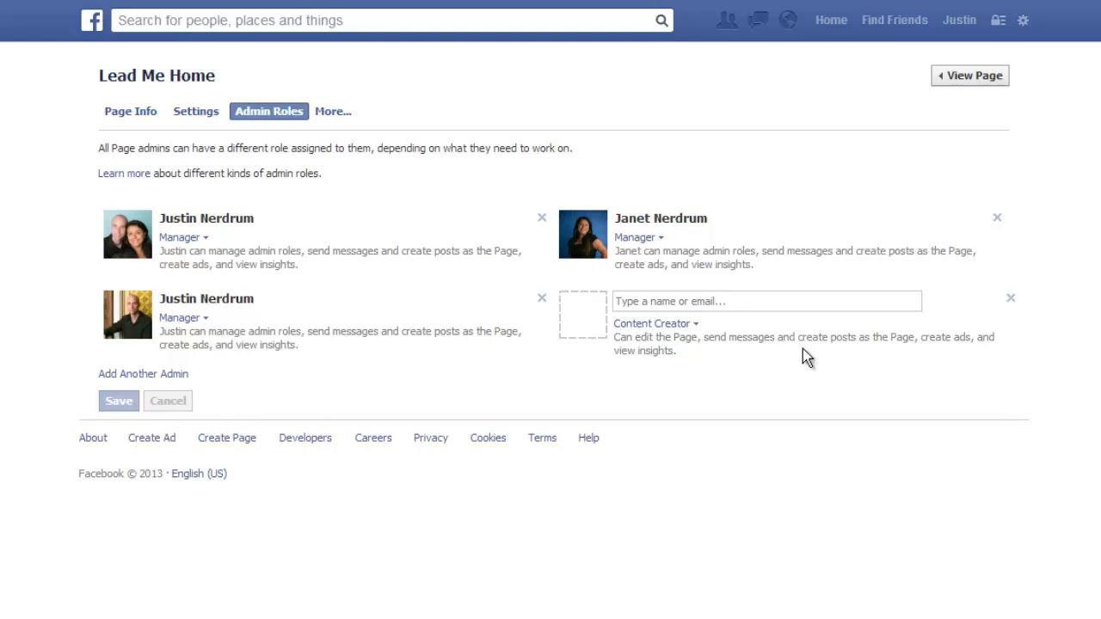
left_click(695, 300)
left_click(332, 112)
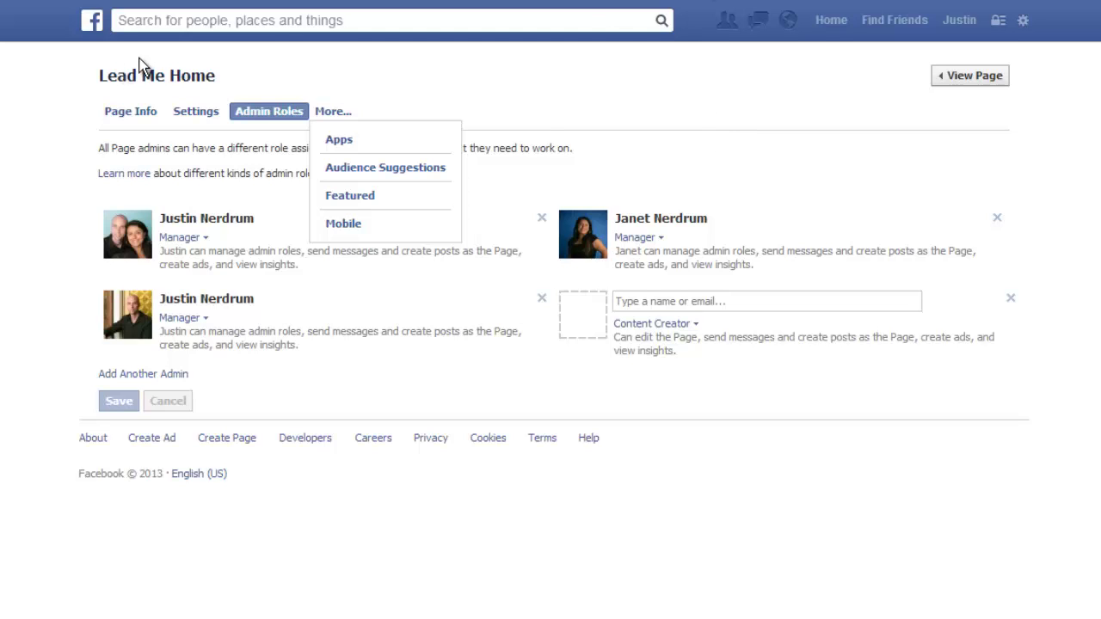
Return to the Lead Me Home page and examine its cover photo, profile picture and short description
left_click(986, 76)
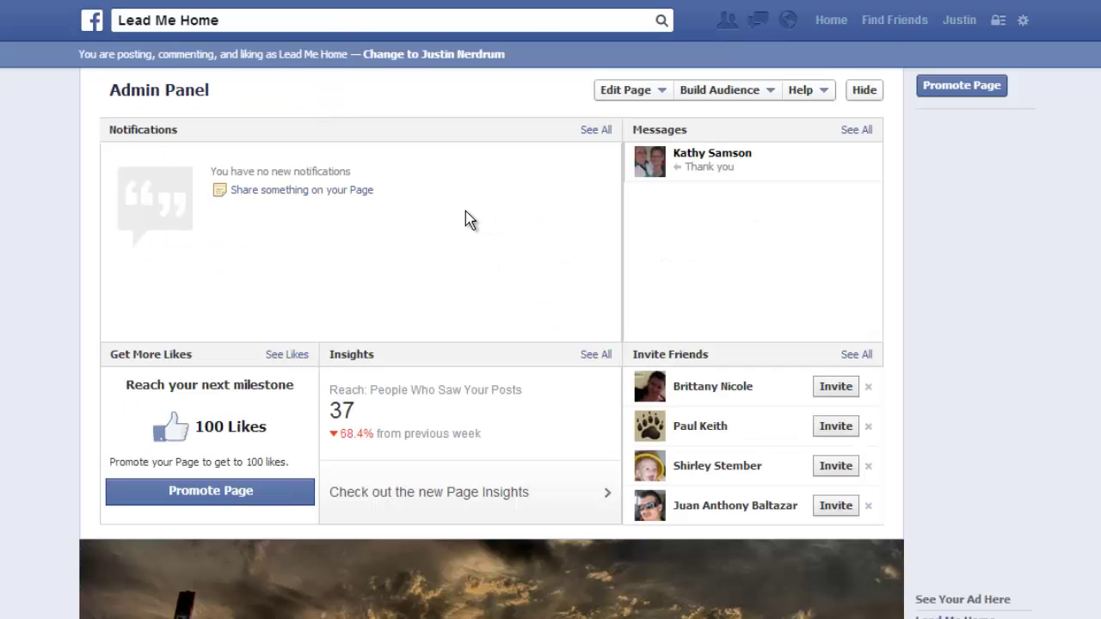
scroll(467, 214, "down", 5)
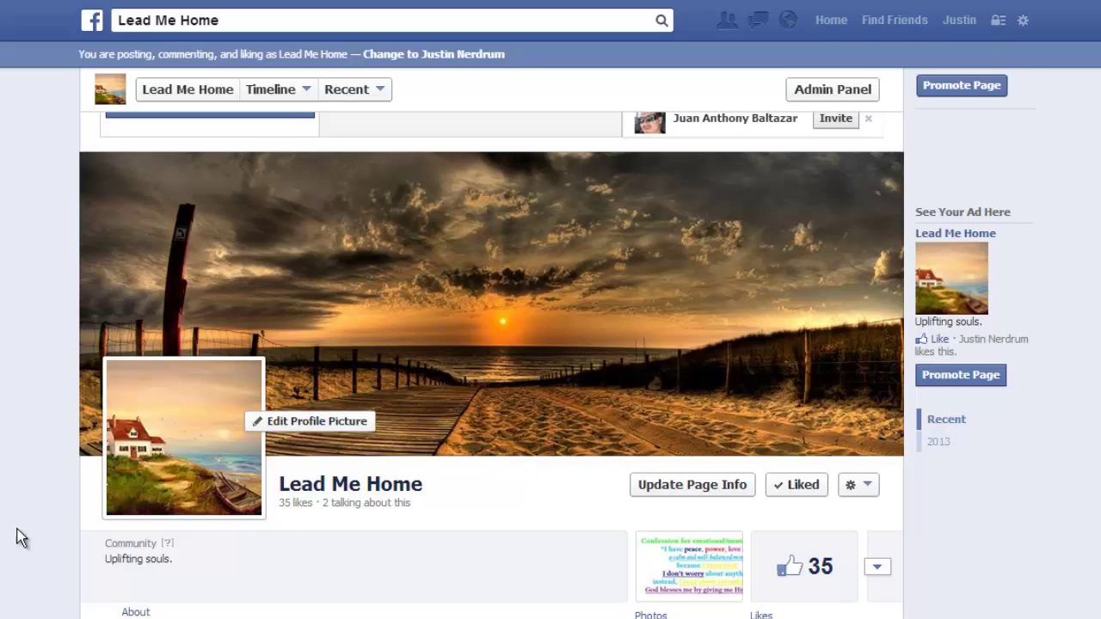
scroll(66, 336, "down", 2)
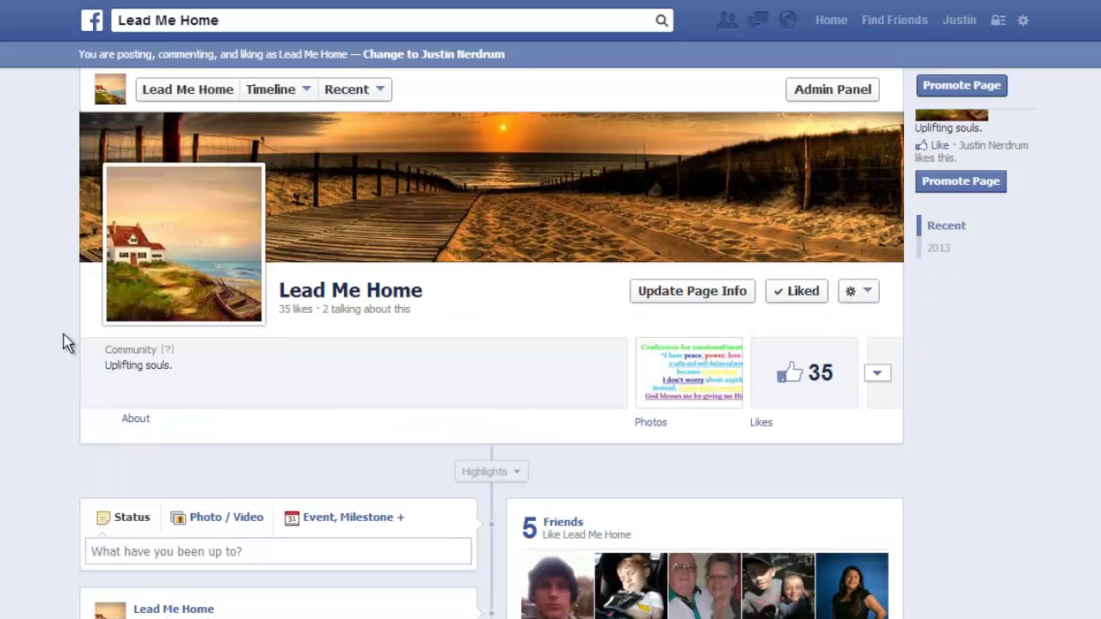
scroll(31, 379, "up", 2)
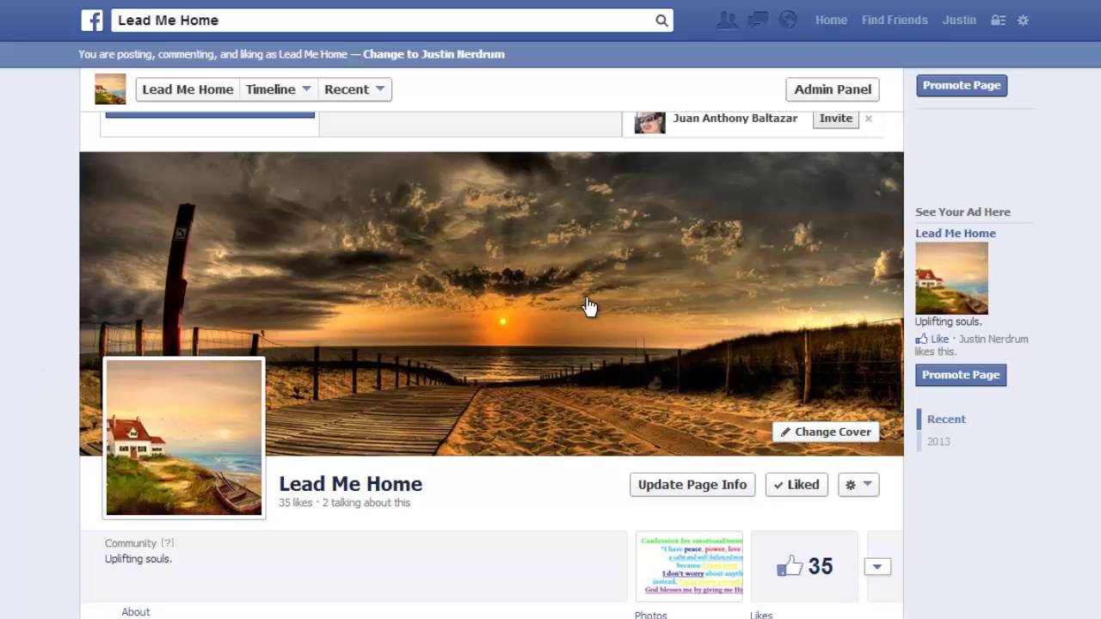
mouse_move(133, 478)
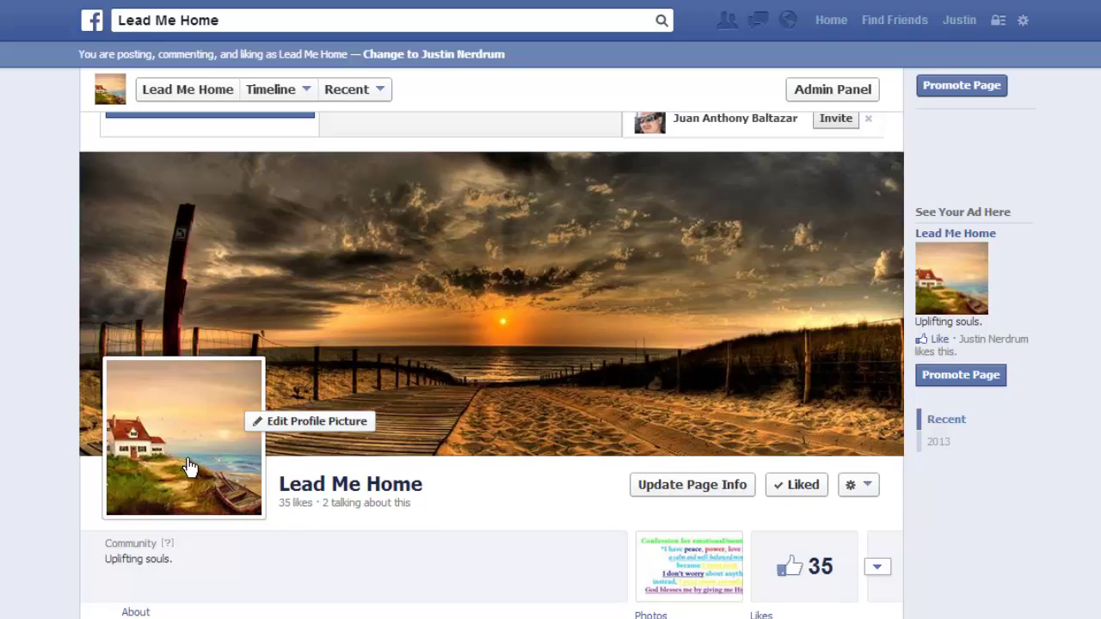
scroll(27, 411, "down", 1)
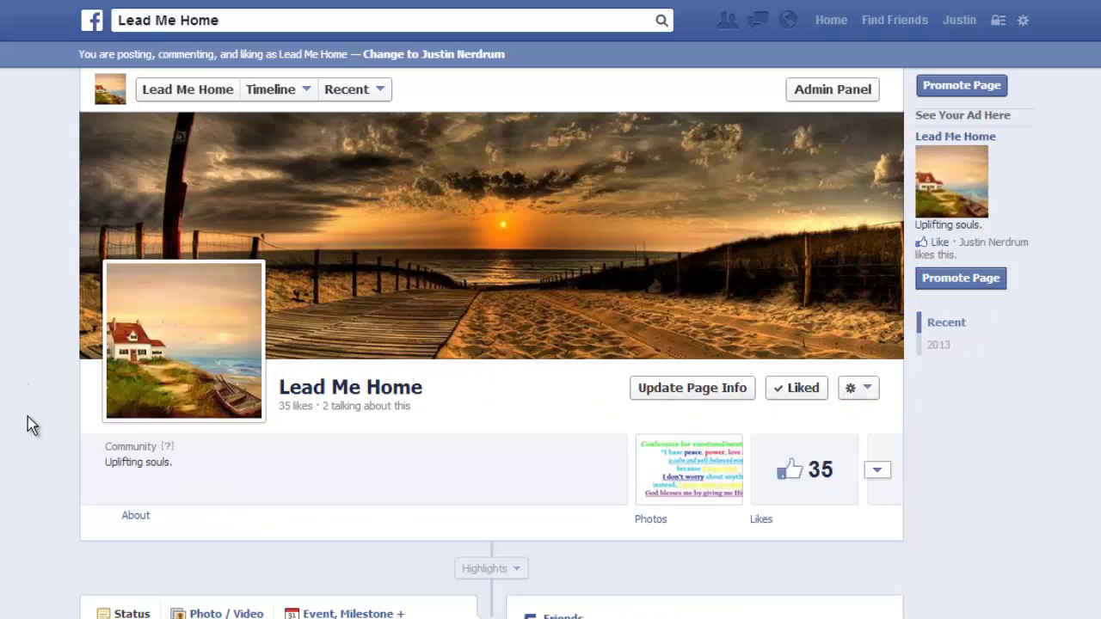
scroll(28, 417, "up", 1)
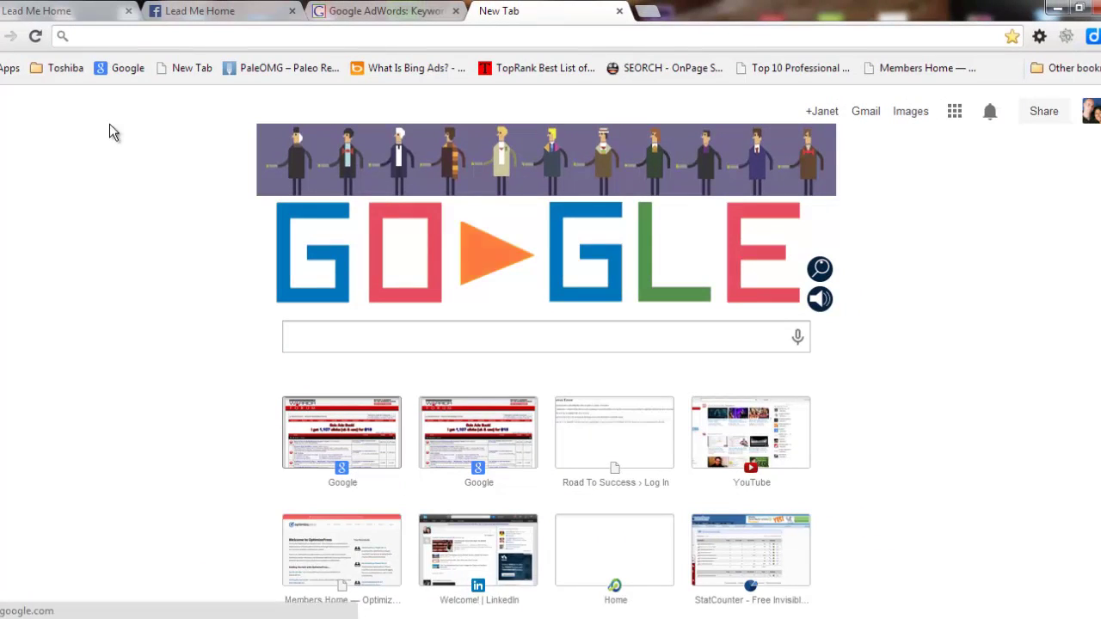
type("www.")
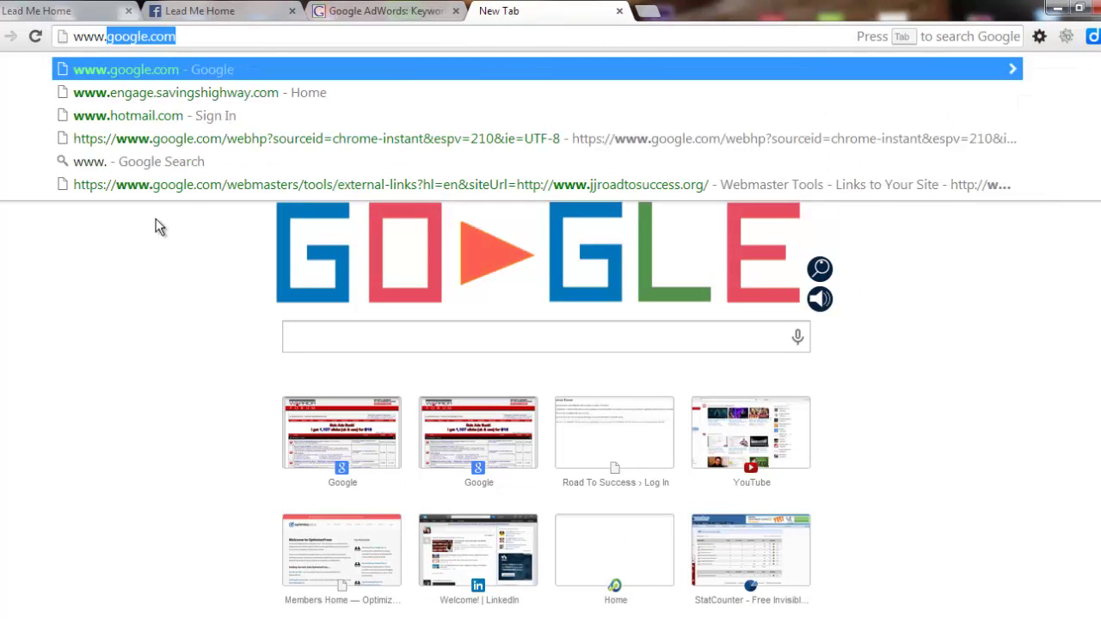
type("fiverr")
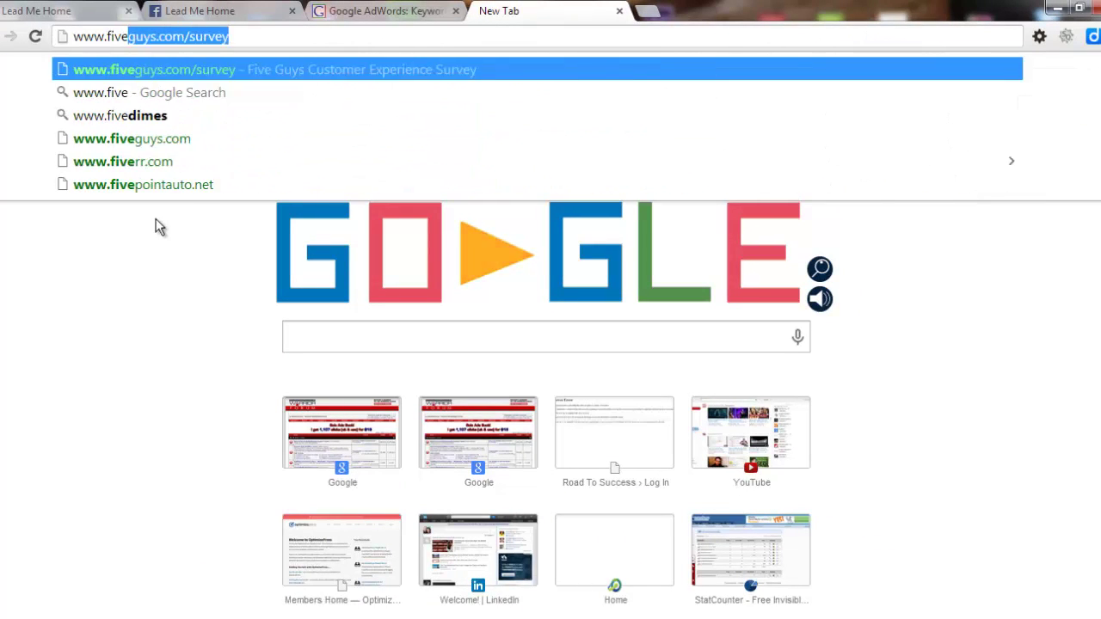
type(".com")
key("Return")
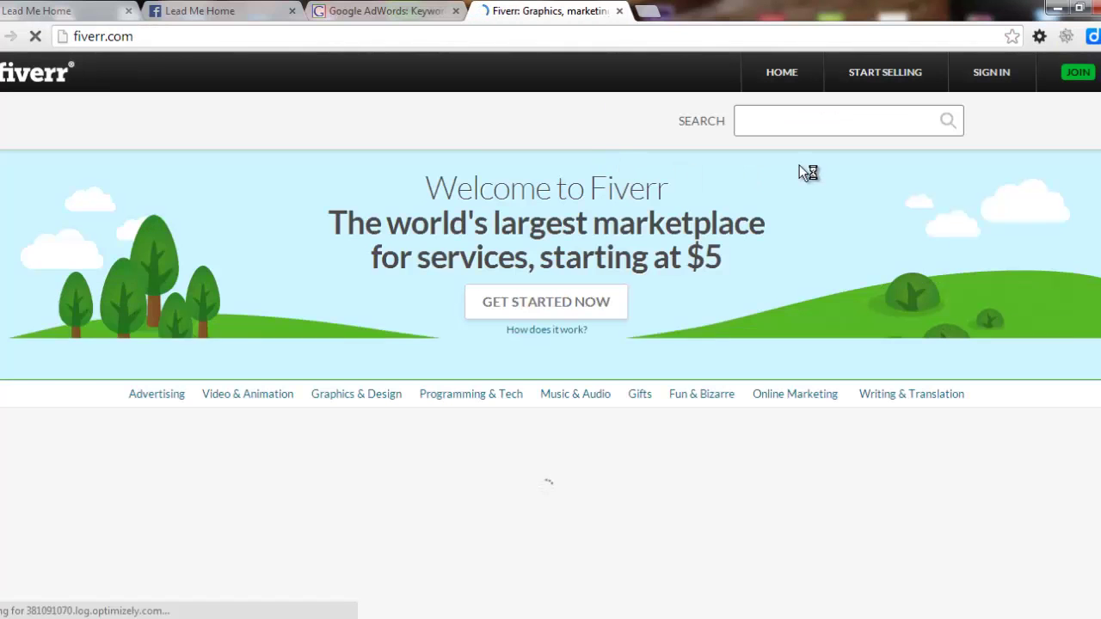
Search Fiverr for "facebook cover picture"
left_click(783, 79)
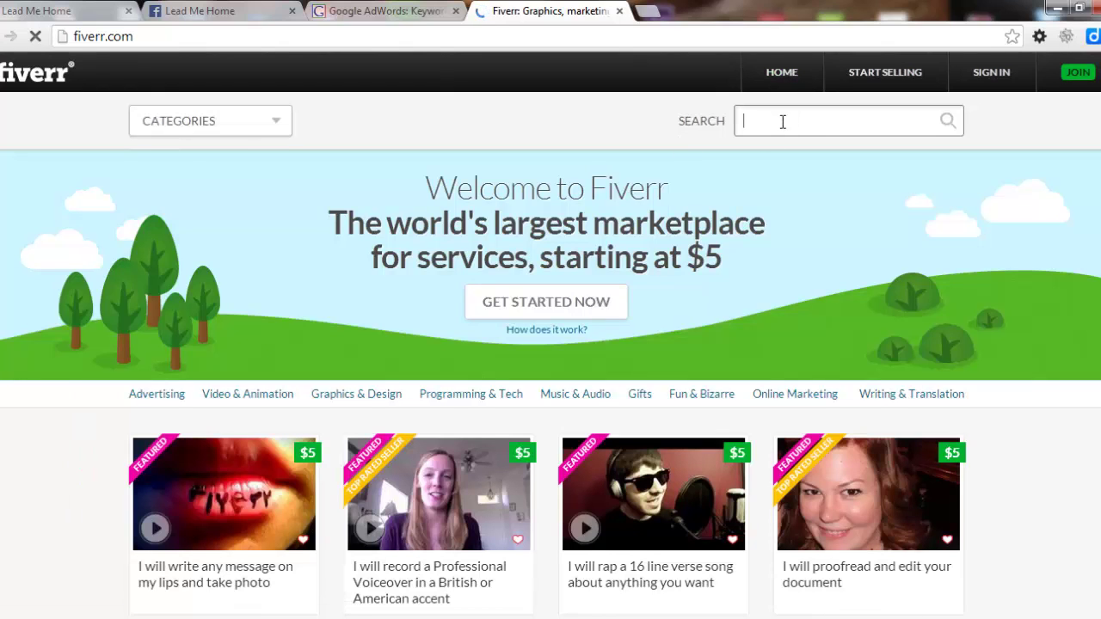
left_click(783, 121)
type("facebook")
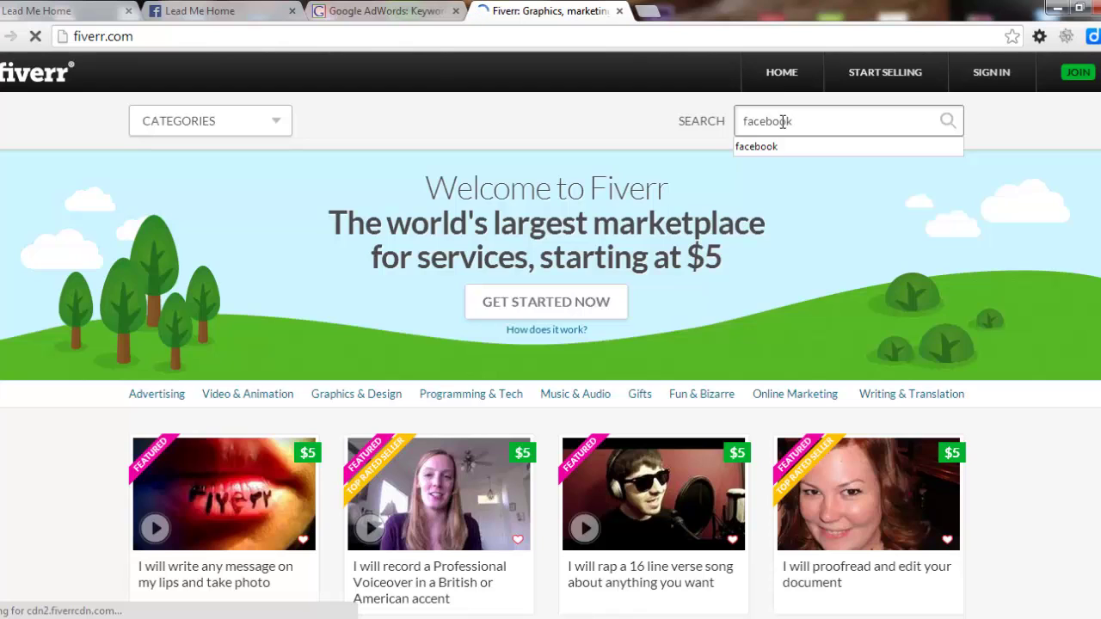
type(" cover p")
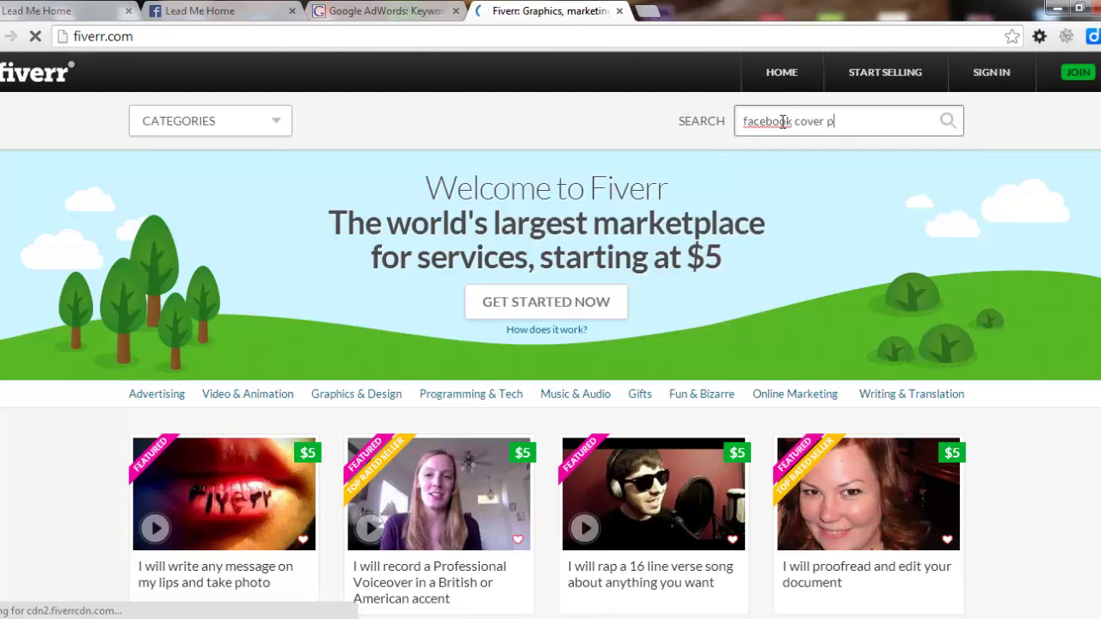
type("icture")
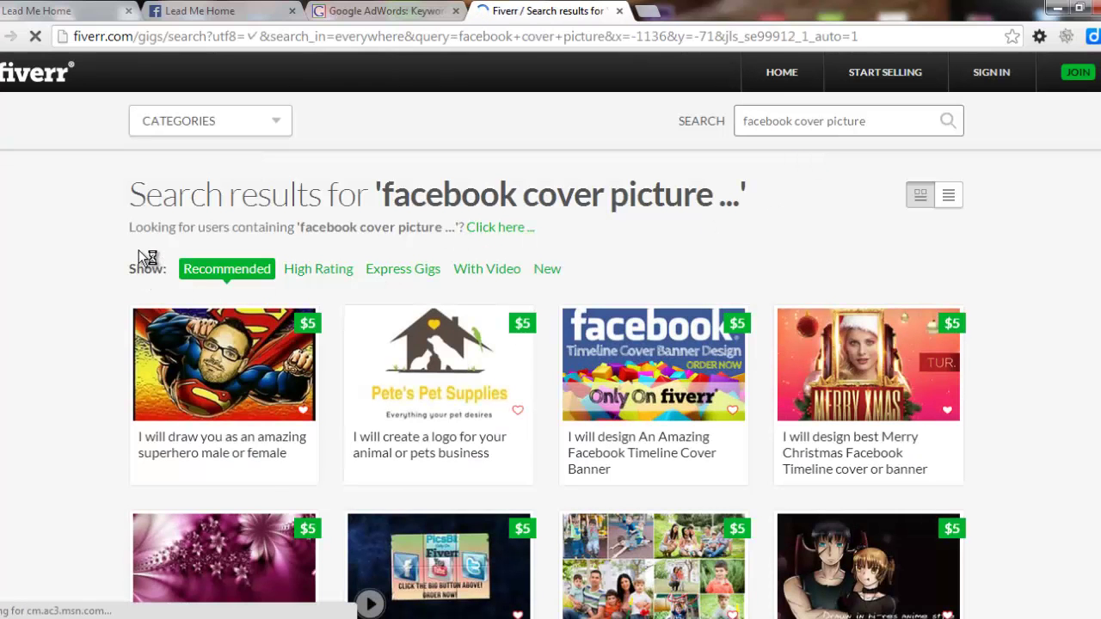
Browse the cover picture search results and open the gig offering to draw you as an amazing superhero
scroll(79, 287, "down", 1)
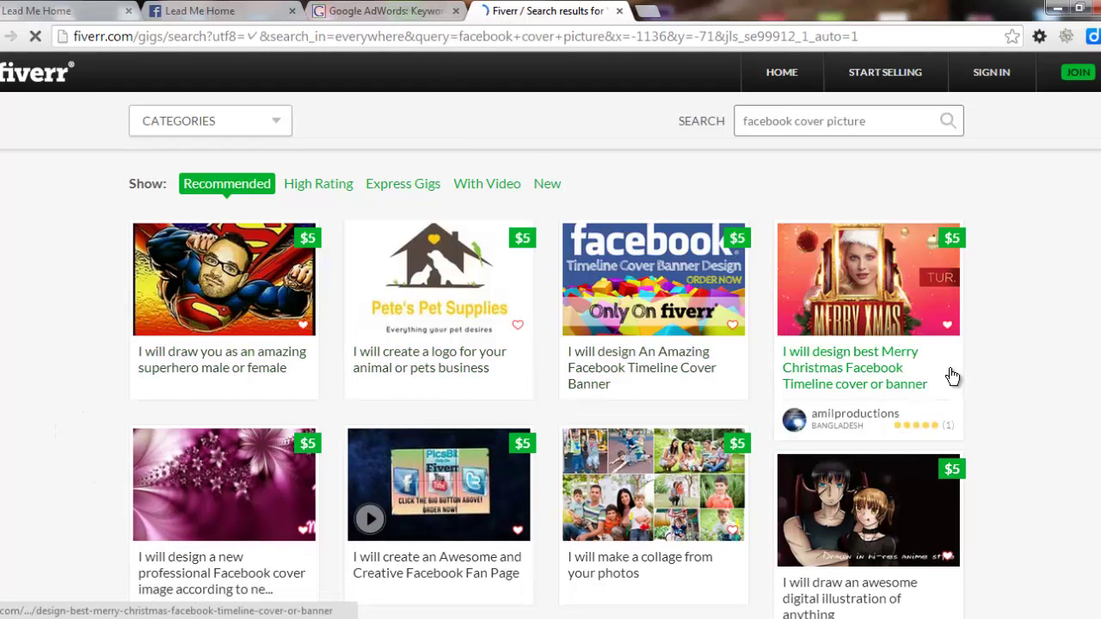
scroll(953, 376, "down", 3)
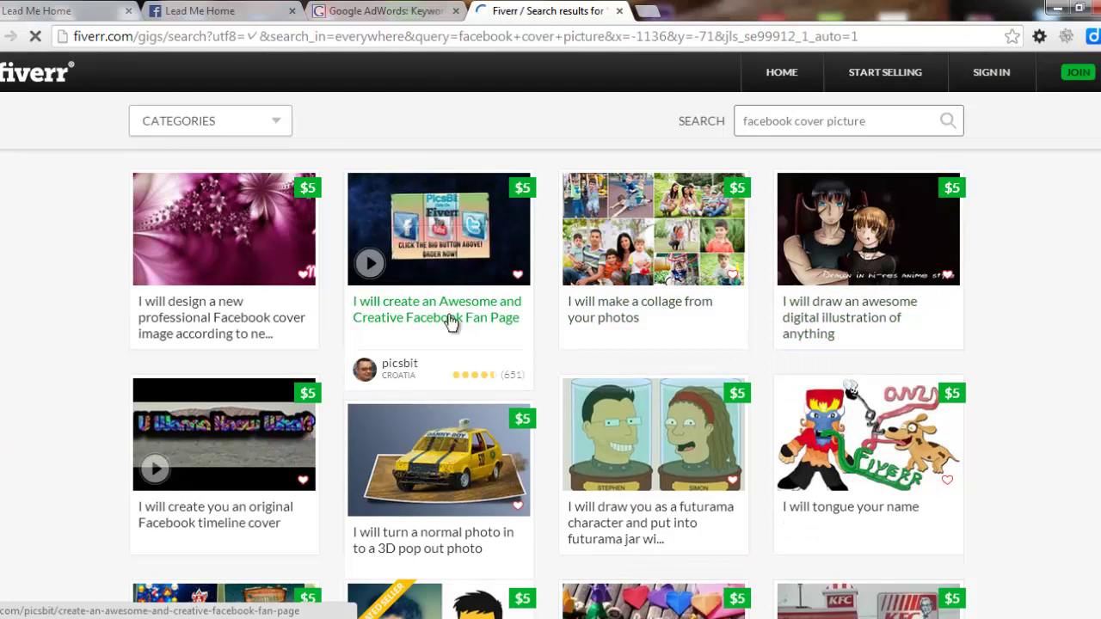
scroll(224, 307, "up", 2)
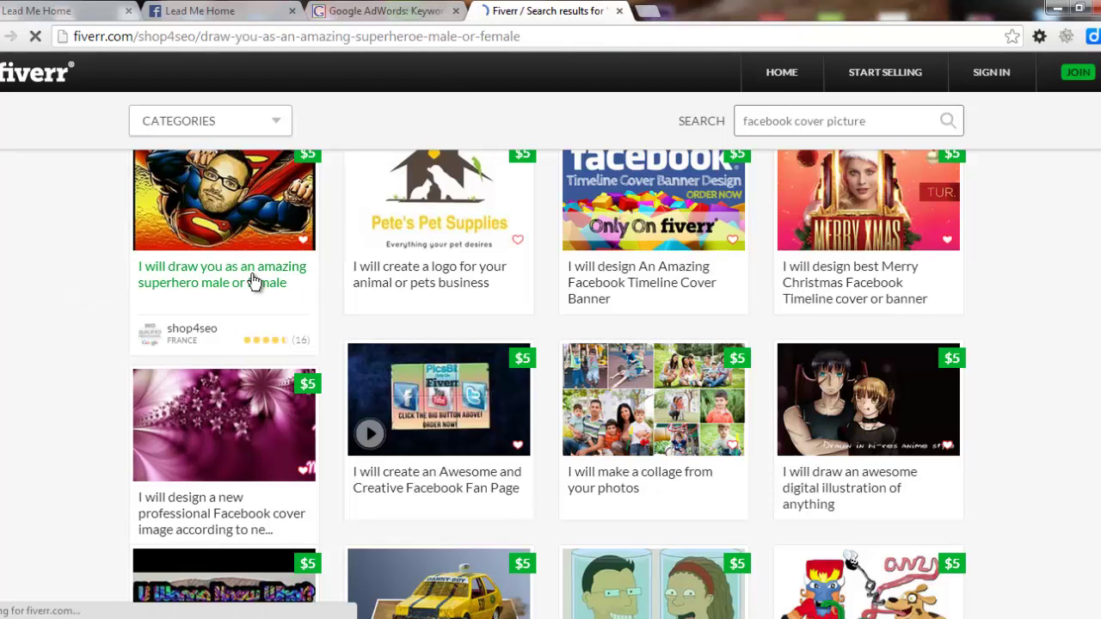
left_click(255, 278)
Examine the superhero gig's sample image, seller details, description, extras, order price and customer reviews
scroll(657, 348, "down", 2)
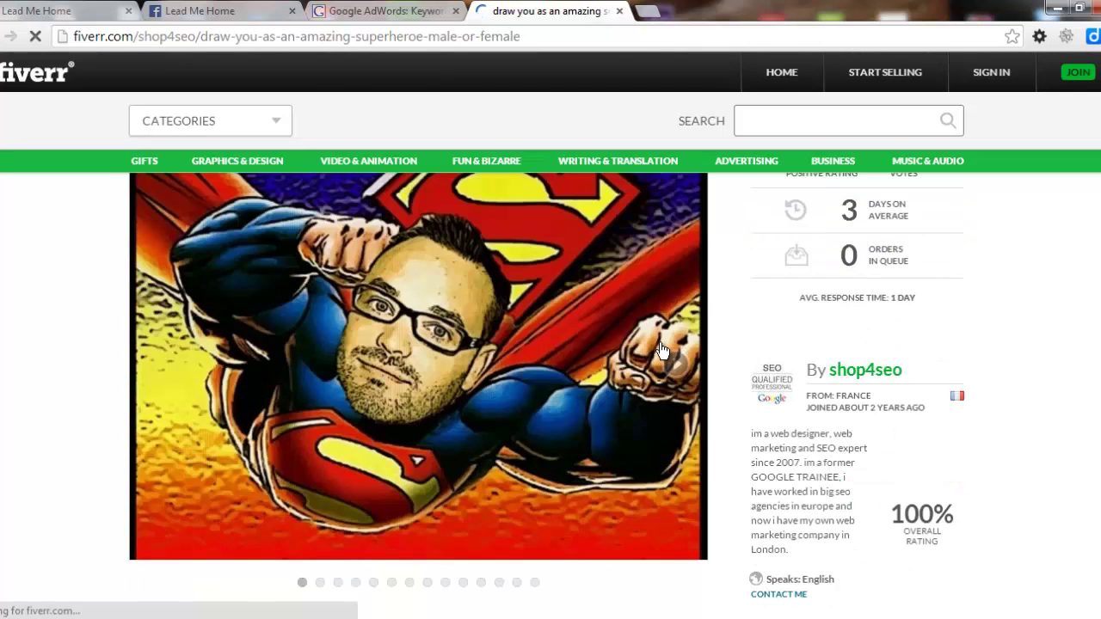
scroll(668, 351, "down", 3)
scroll(660, 342, "down", 4)
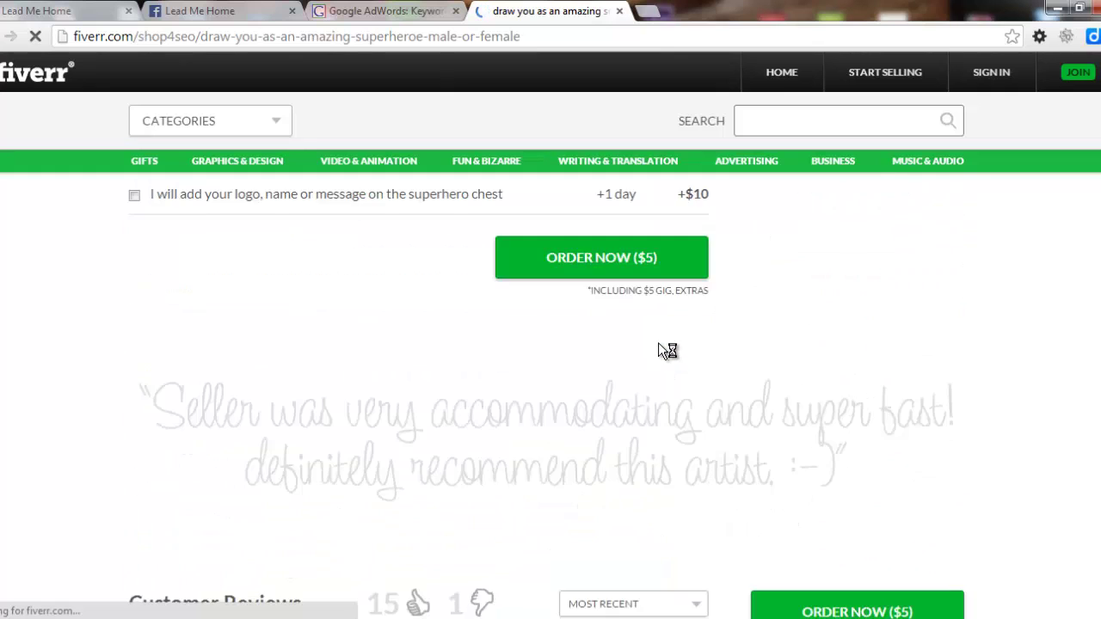
scroll(657, 344, "up", 2)
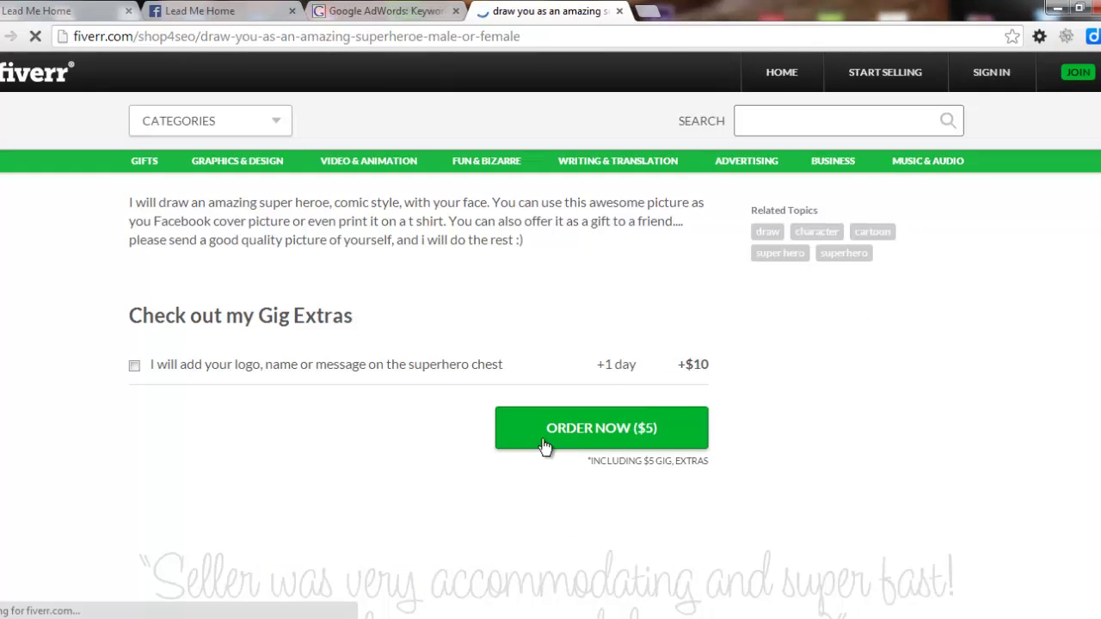
scroll(585, 434, "up", 2)
scroll(482, 419, "down", 1)
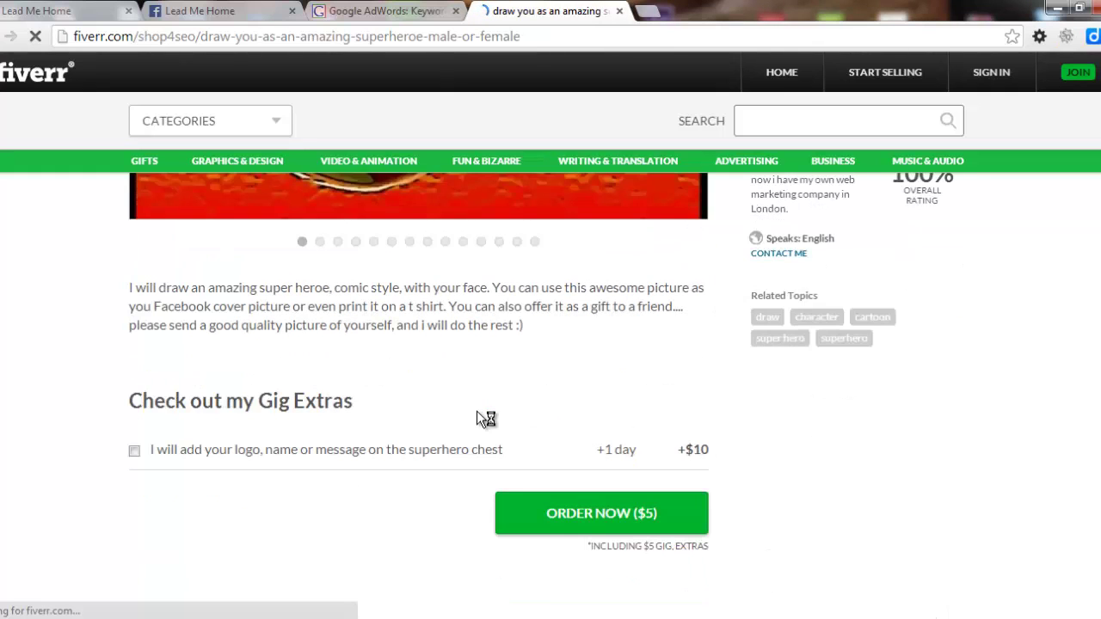
scroll(327, 422, "down", 4)
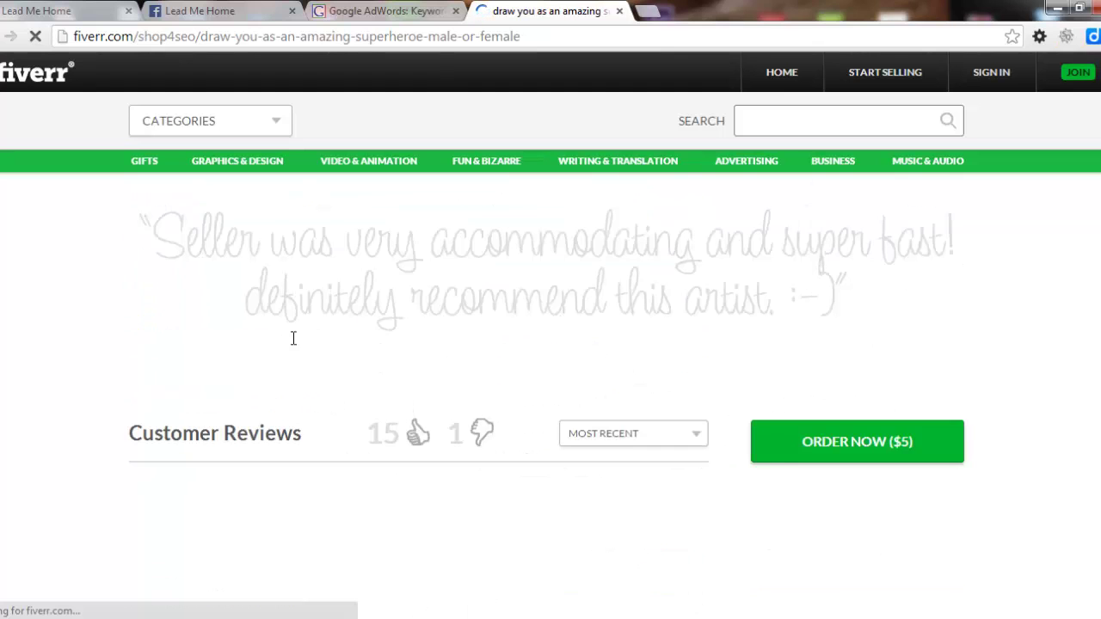
scroll(358, 386, "down", 2)
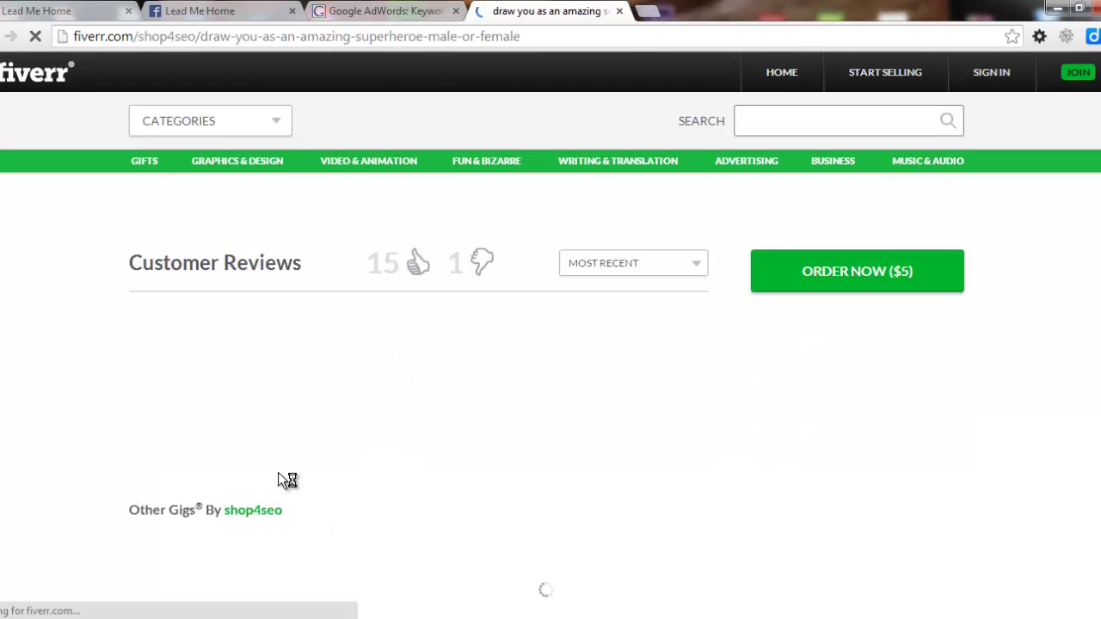
scroll(388, 373, "up", 6)
scroll(383, 366, "up", 2)
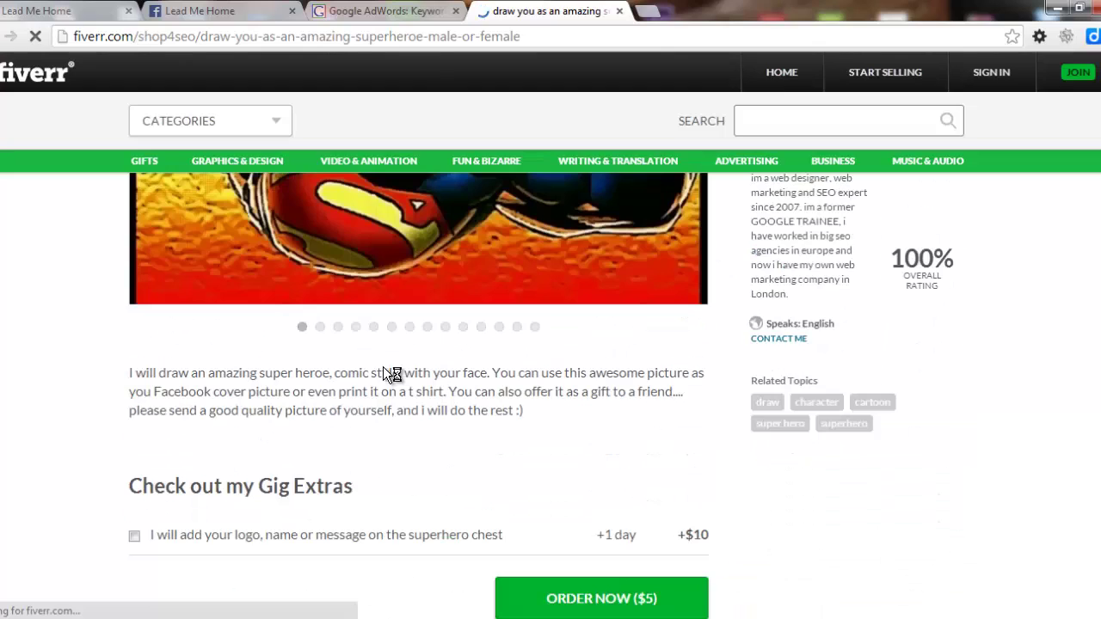
Show the gig's second sample image and review the extra for adding a logo, name or message
left_click(321, 329)
scroll(322, 335, "up", 5)
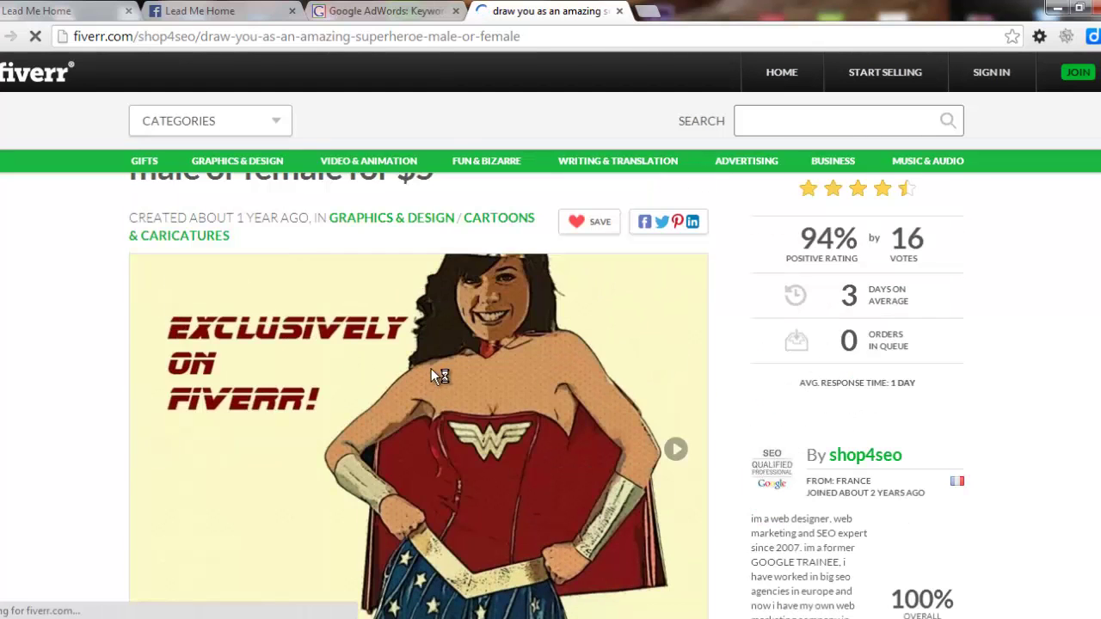
scroll(432, 371, "down", 7)
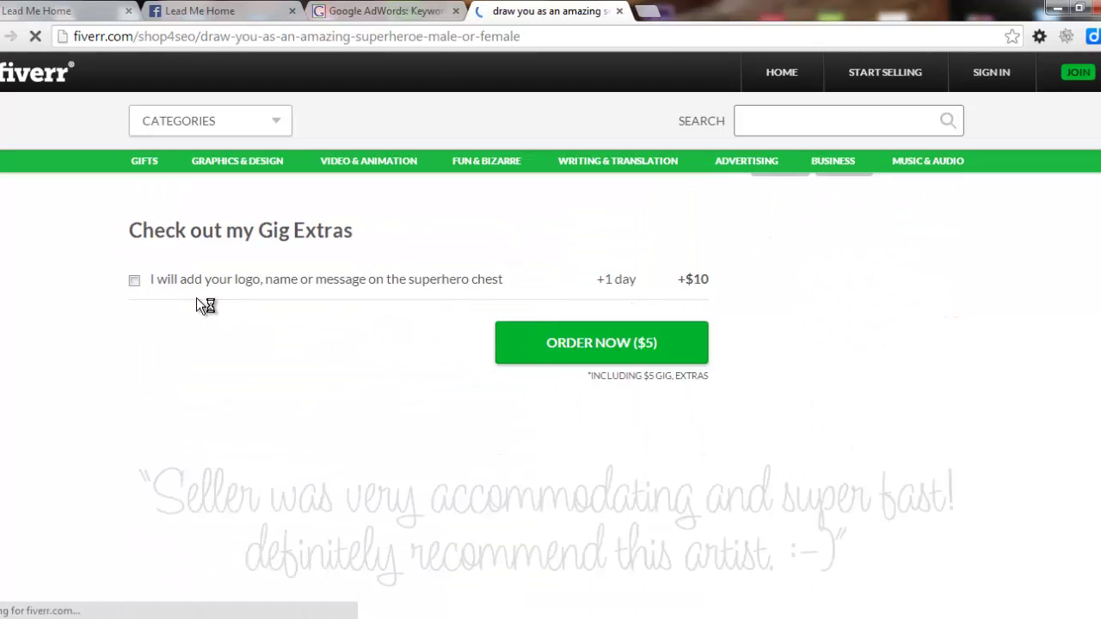
mouse_move(616, 281)
scroll(478, 329, "up", 3)
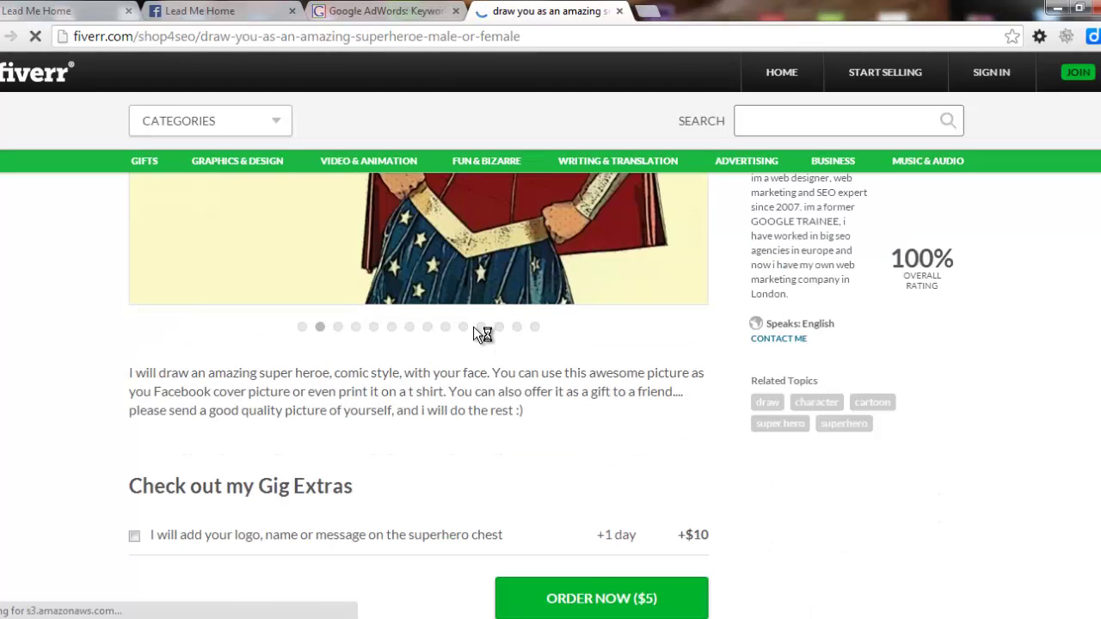
scroll(473, 326, "up", 5)
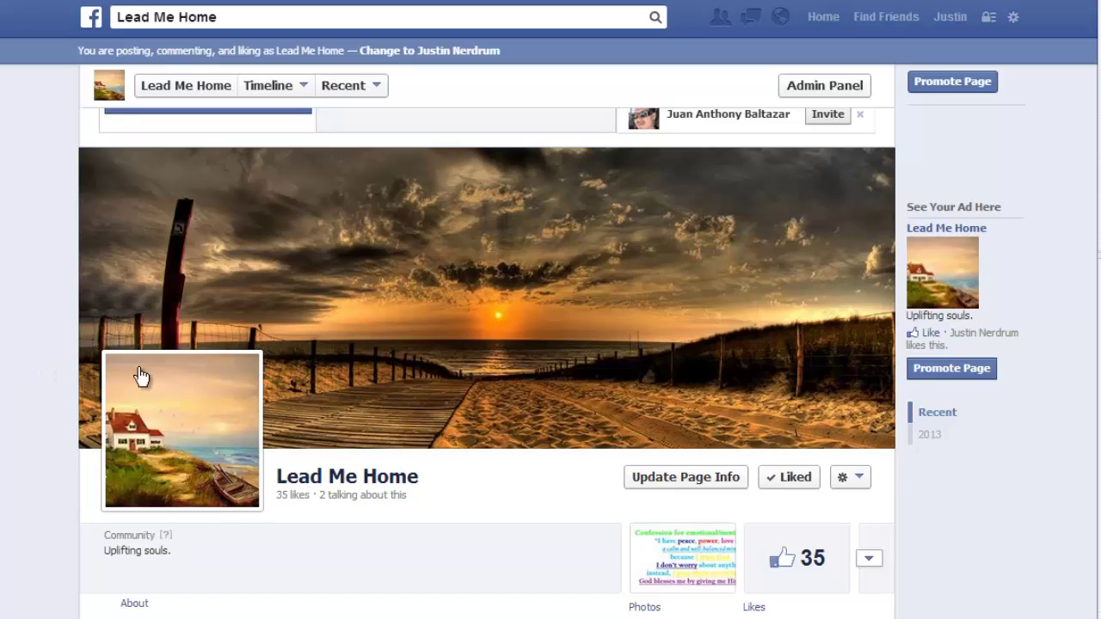
Examine the Lead Me Home page's profile picture, cover photo and Admin Panel on Facebook
mouse_move(164, 447)
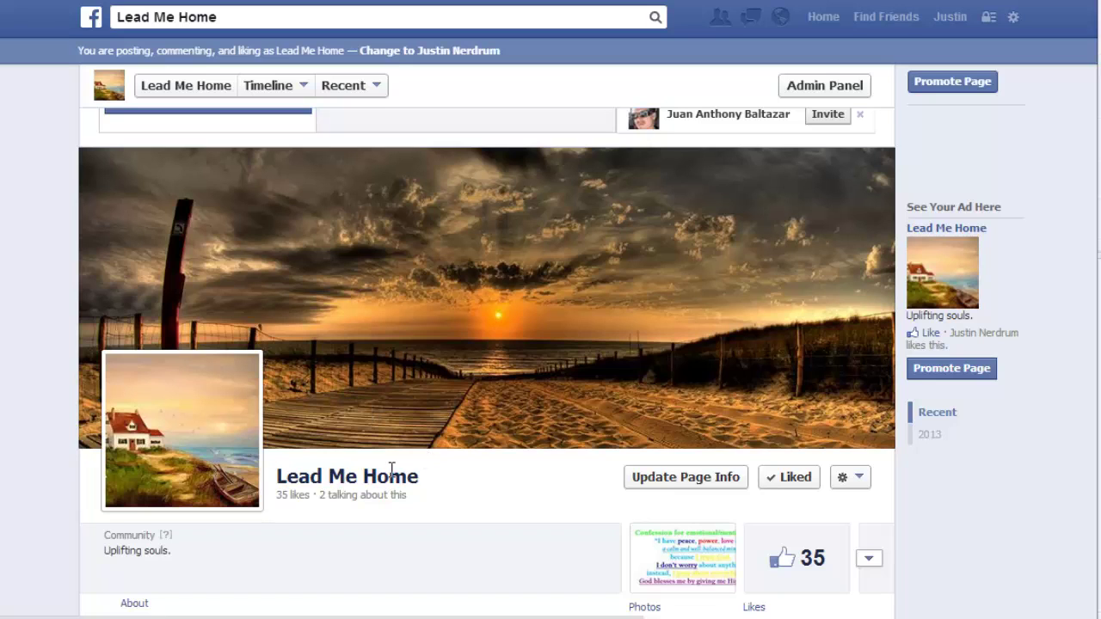
scroll(405, 479, "up", 3)
scroll(564, 411, "up", 1)
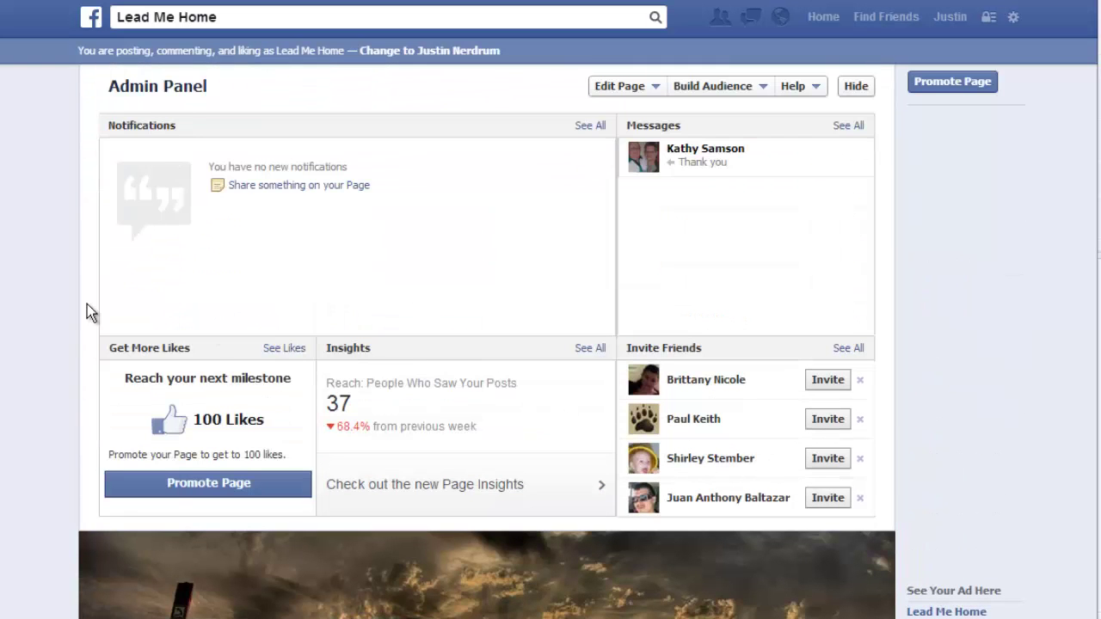
scroll(64, 337, "down", 3)
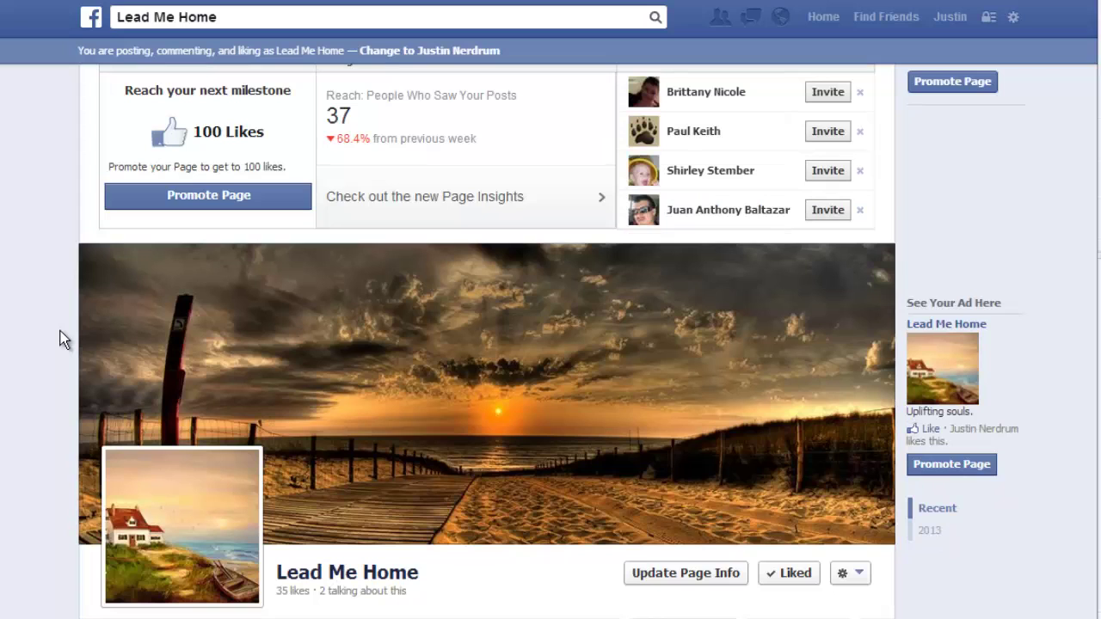
scroll(60, 337, "down", 1)
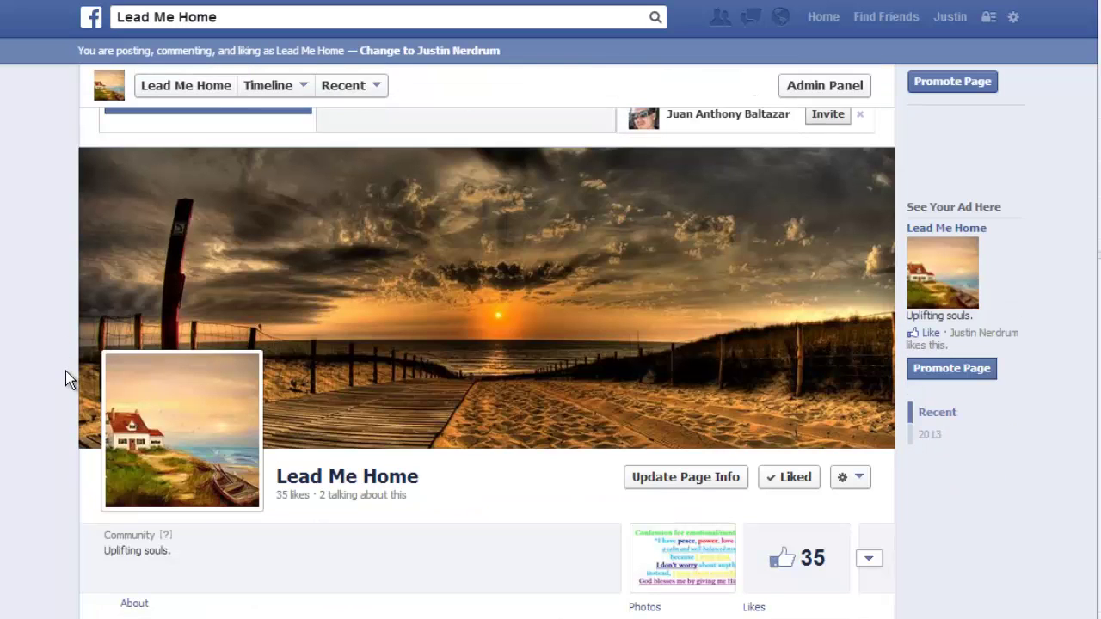